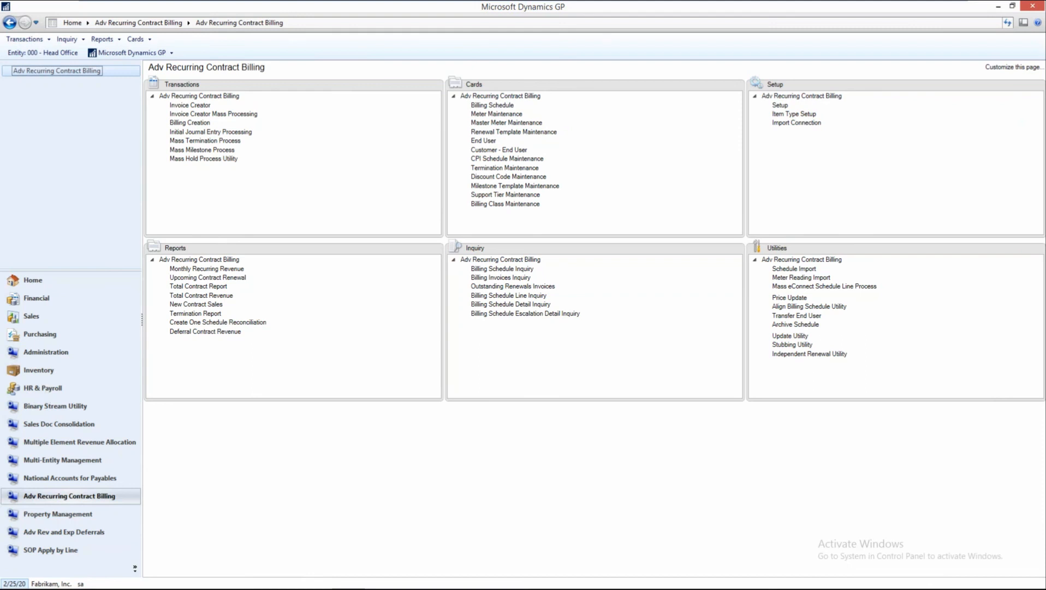
Open Billing Schedule maintenance in Adv Recurring Contract Billing and bring up schedule SCHD0085.
{"action": "left_click", "coordinate": [39, 334]}
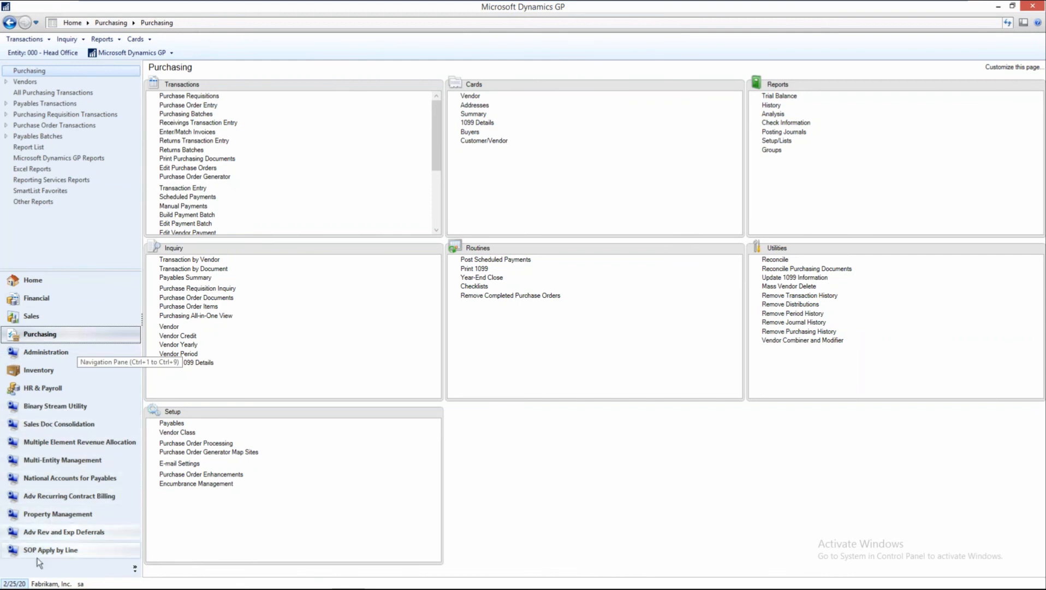
{"action": "left_click", "coordinate": [76, 498]}
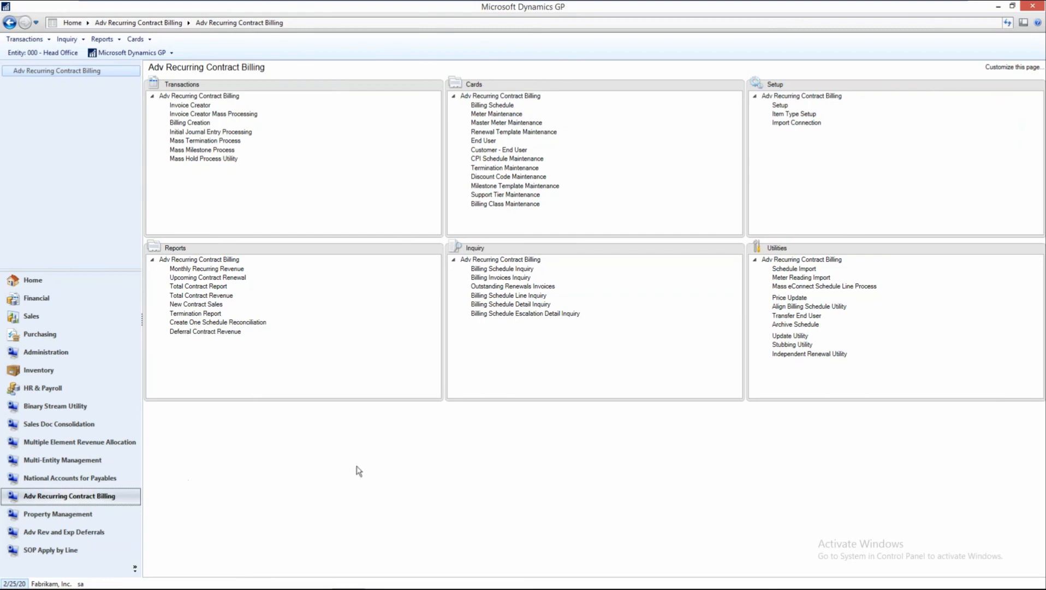
{"action": "left_click", "coordinate": [491, 104]}
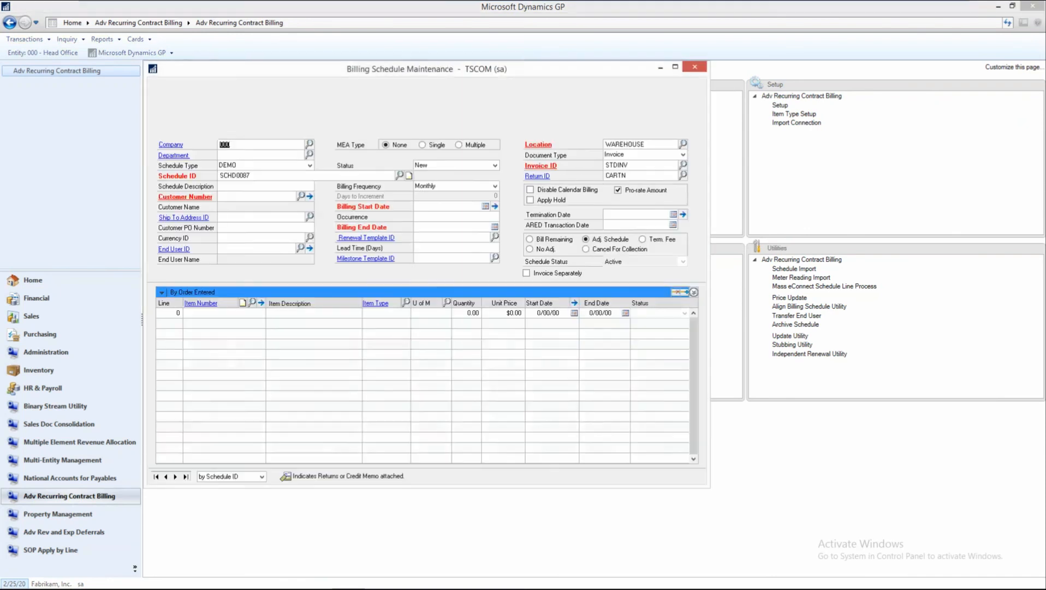
{"action": "left_click", "coordinate": [167, 477]}
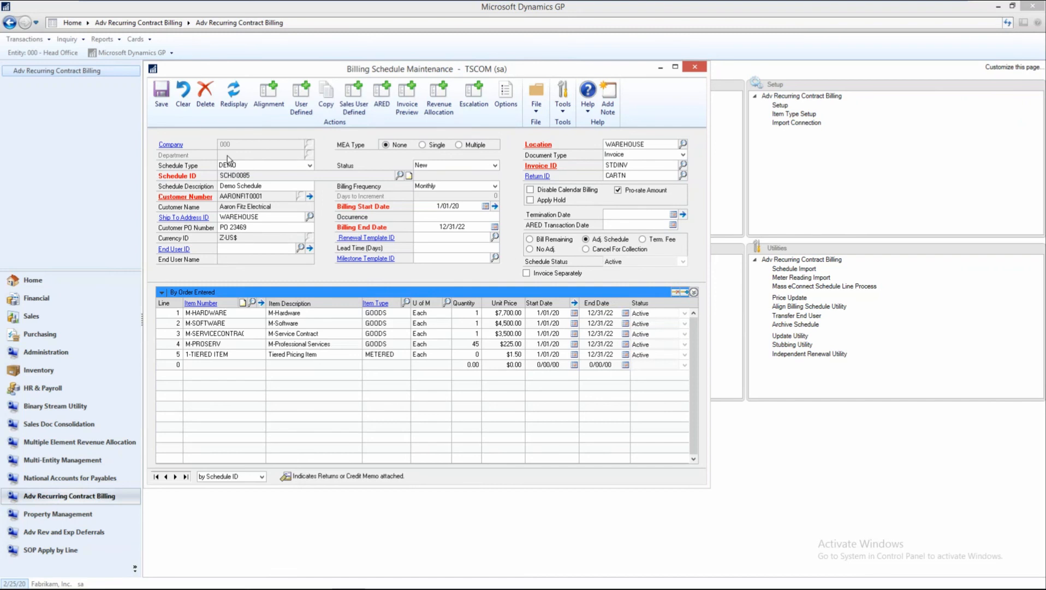
Review the available schedule types and the maintenance record of the schedule's customer.
{"action": "left_click", "coordinate": [309, 167]}
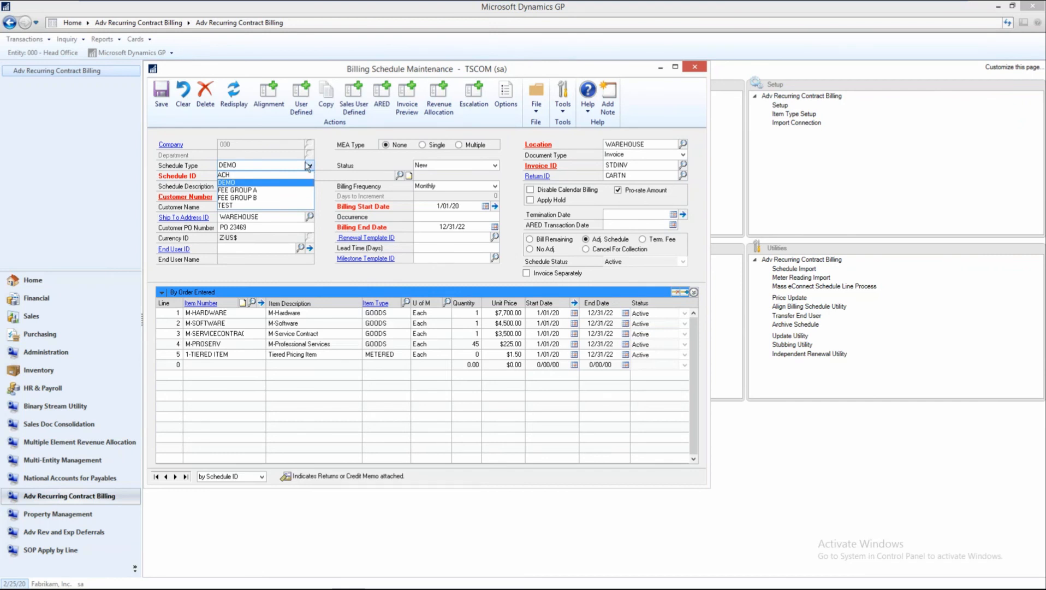
{"action": "left_click", "coordinate": [321, 163]}
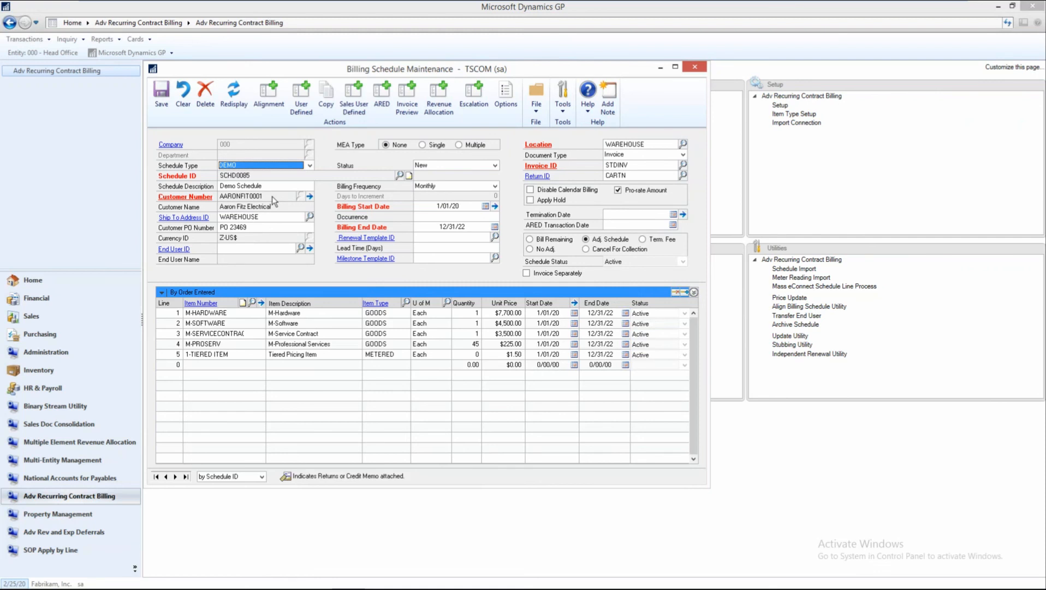
{"action": "left_click", "coordinate": [204, 198]}
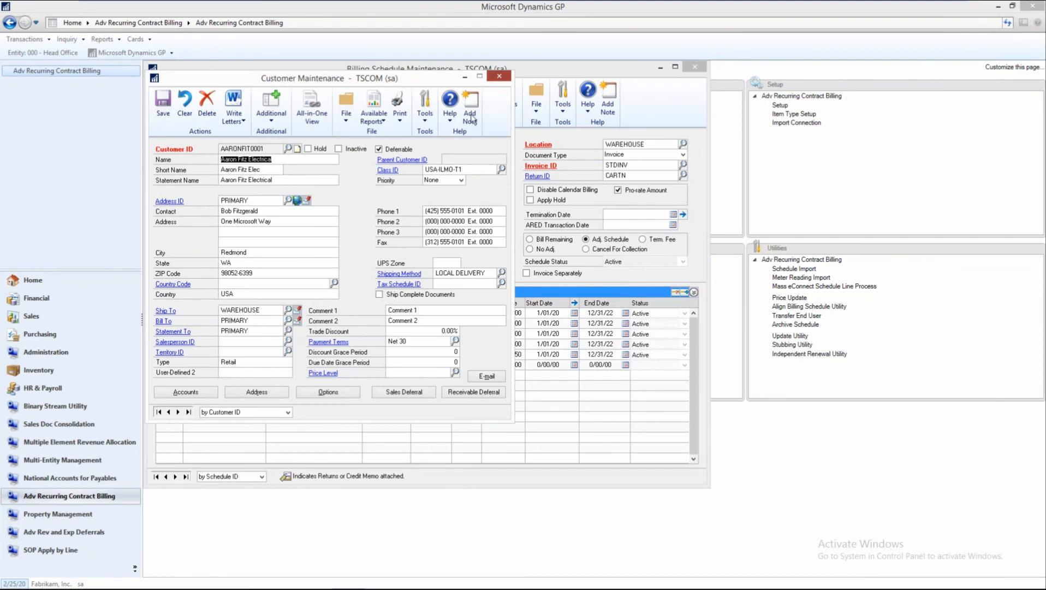
{"action": "left_click", "coordinate": [499, 76]}
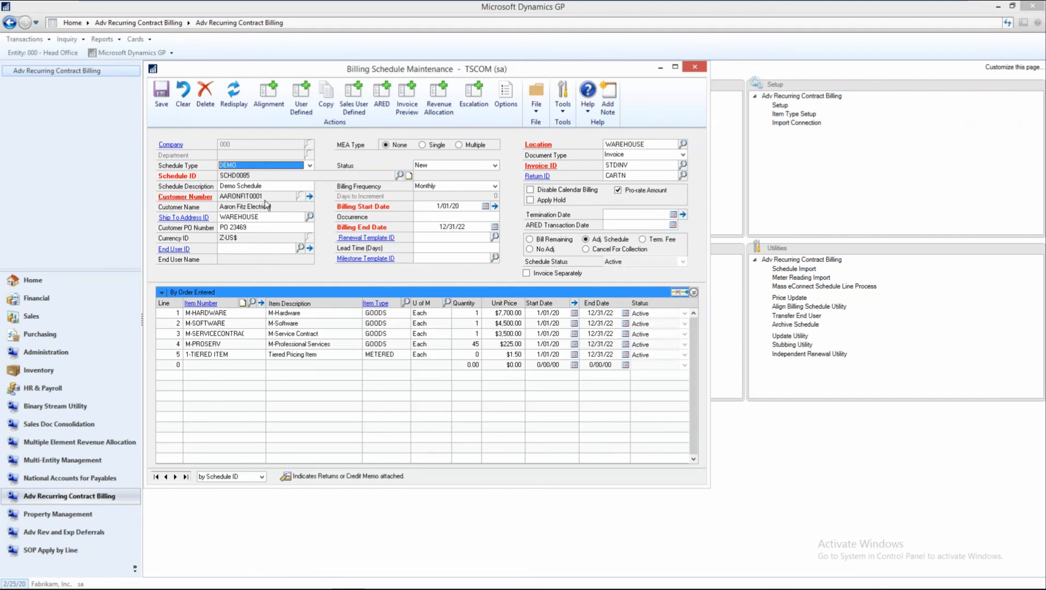
Examine the billing frequency options, the schedule's billing start date, occurrence and end date, and the first line's dates.
{"action": "left_click", "coordinate": [494, 187]}
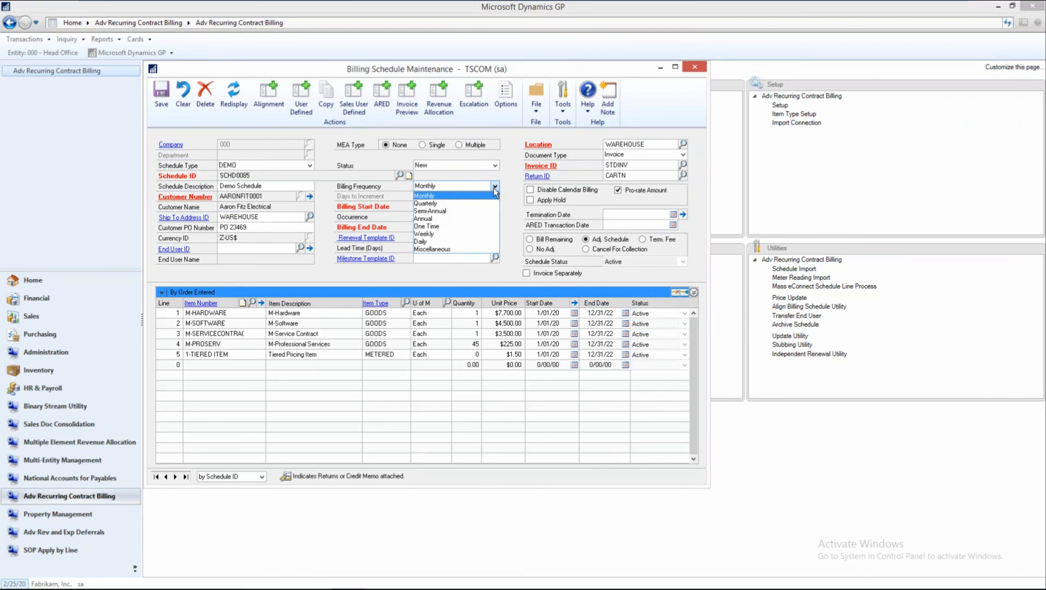
{"action": "left_click", "coordinate": [509, 194]}
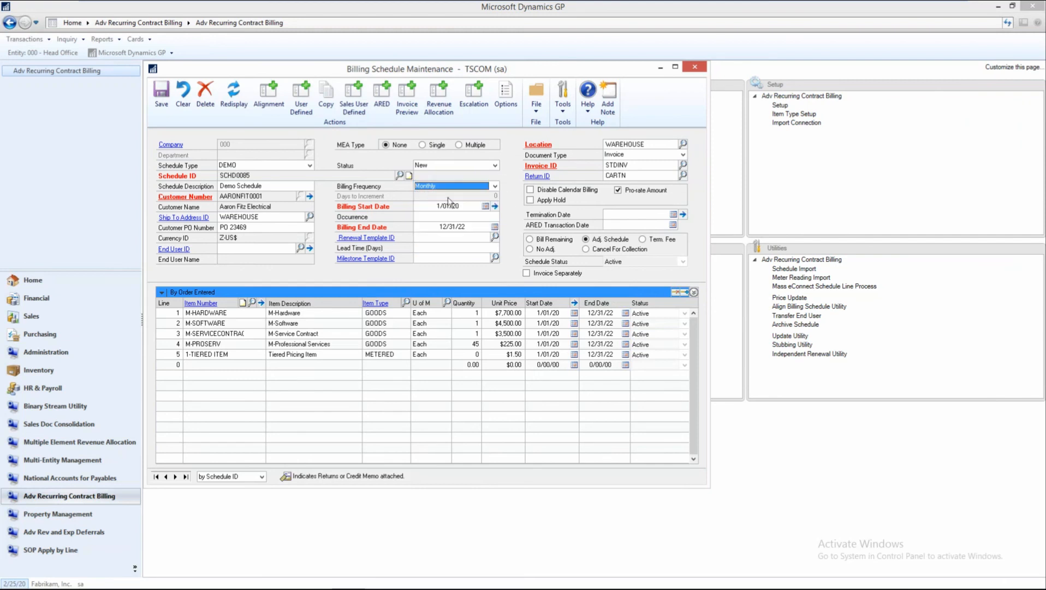
{"action": "left_click", "coordinate": [426, 206]}
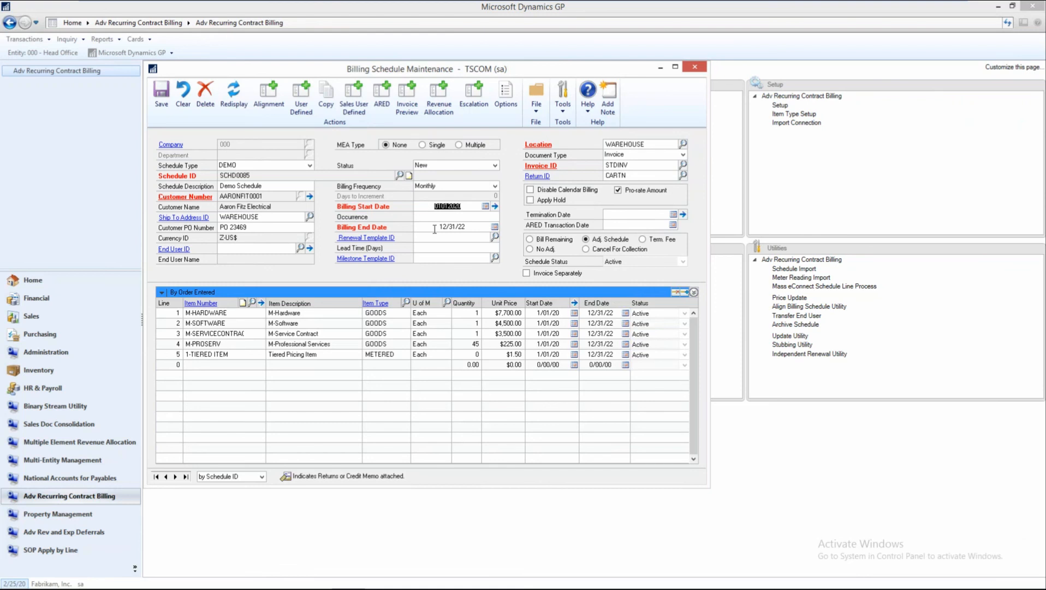
{"action": "left_click", "coordinate": [435, 229]}
{"action": "left_click", "coordinate": [431, 217]}
{"action": "left_click", "coordinate": [430, 206]}
{"action": "key", "text": "Tab"}
{"action": "left_click", "coordinate": [463, 228]}
{"action": "left_click", "coordinate": [534, 314]}
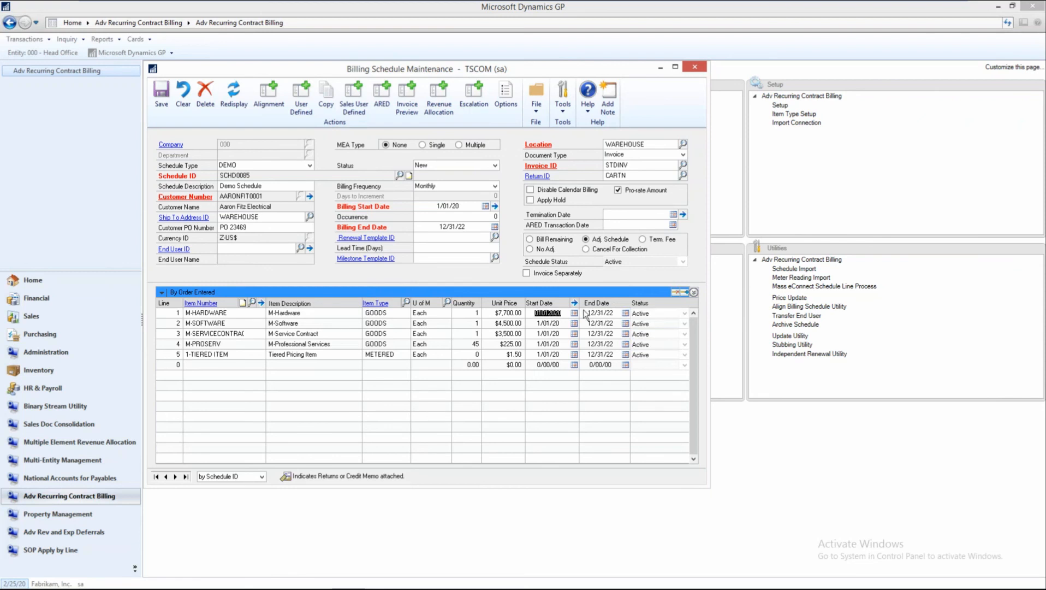
{"action": "key", "text": "Tab"}
Expand the line details and examine each line from M-HARDWARE through 1-TIERED ITEM, returning to the first line.
{"action": "left_click", "coordinate": [694, 292]}
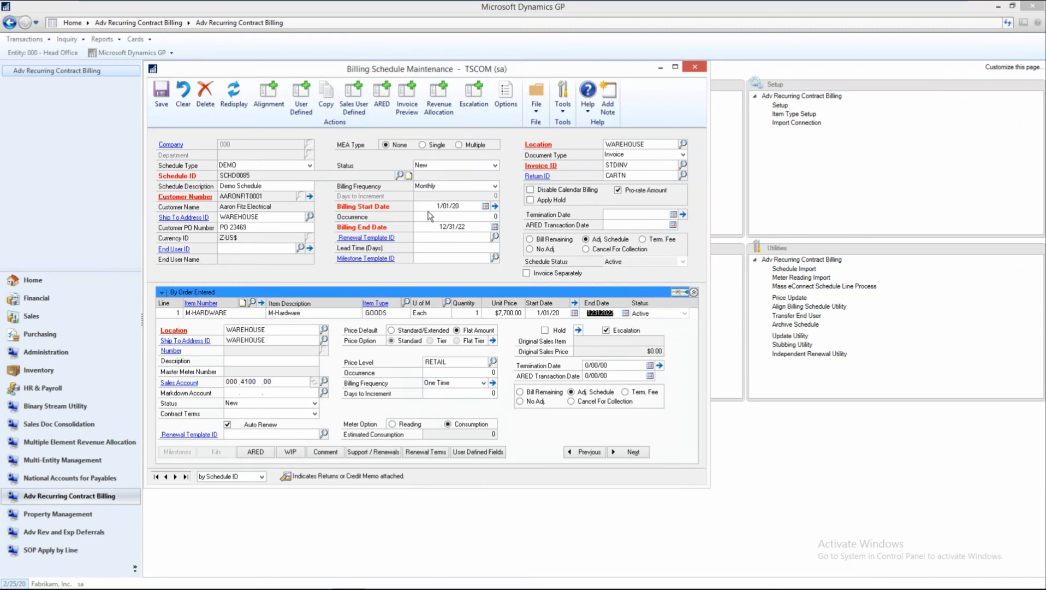
{"action": "left_click", "coordinate": [628, 452]}
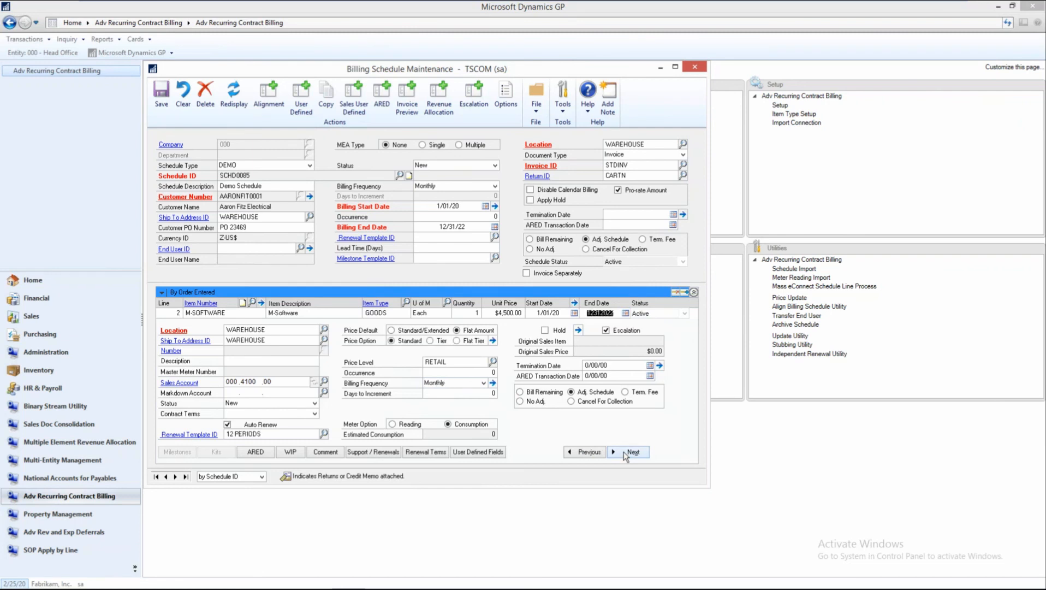
{"action": "left_click", "coordinate": [628, 453]}
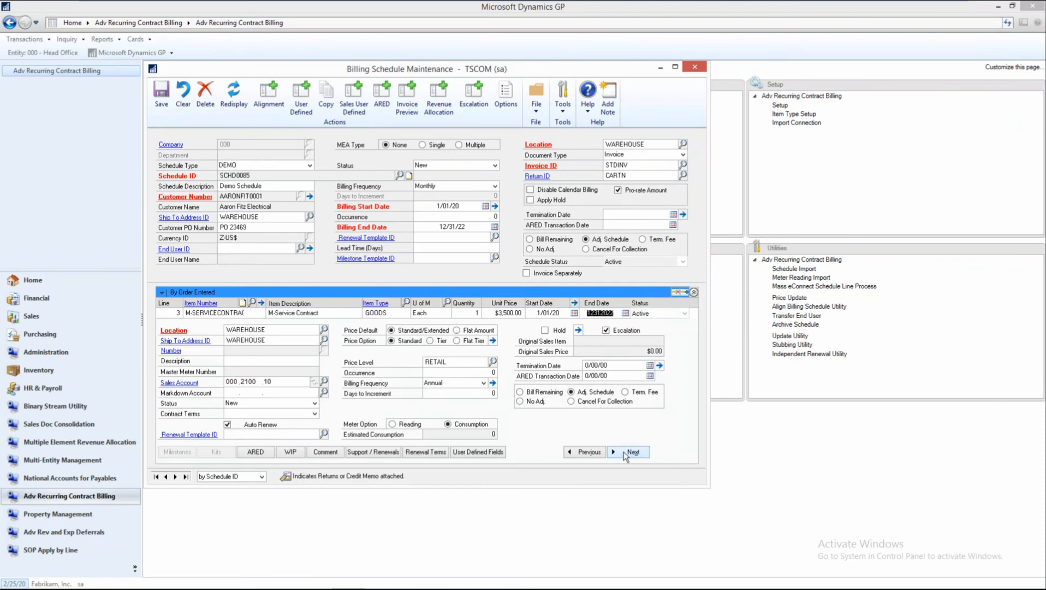
{"action": "left_click", "coordinate": [628, 452]}
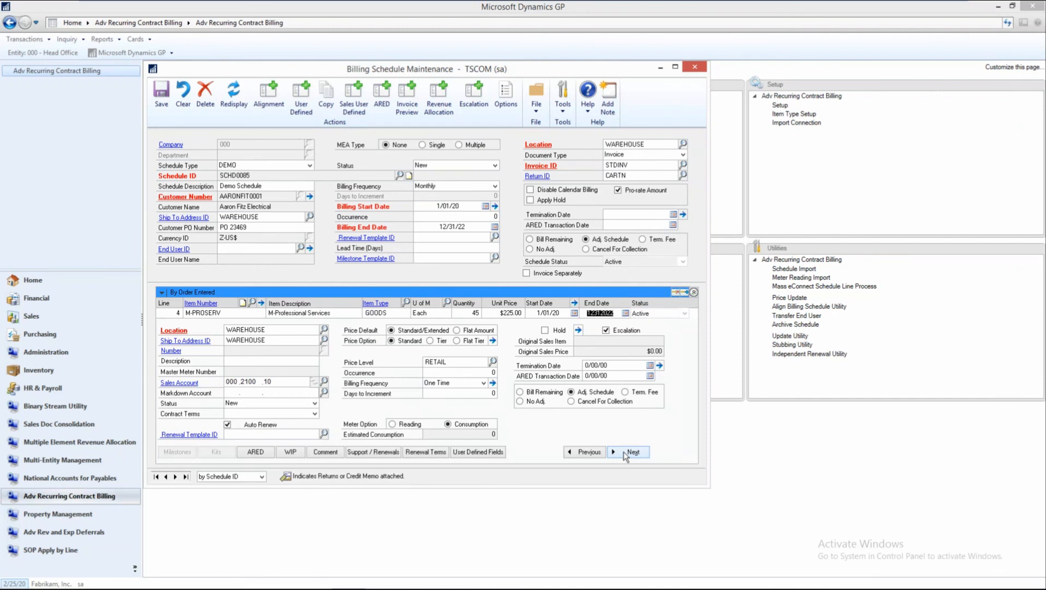
{"action": "left_click", "coordinate": [628, 452]}
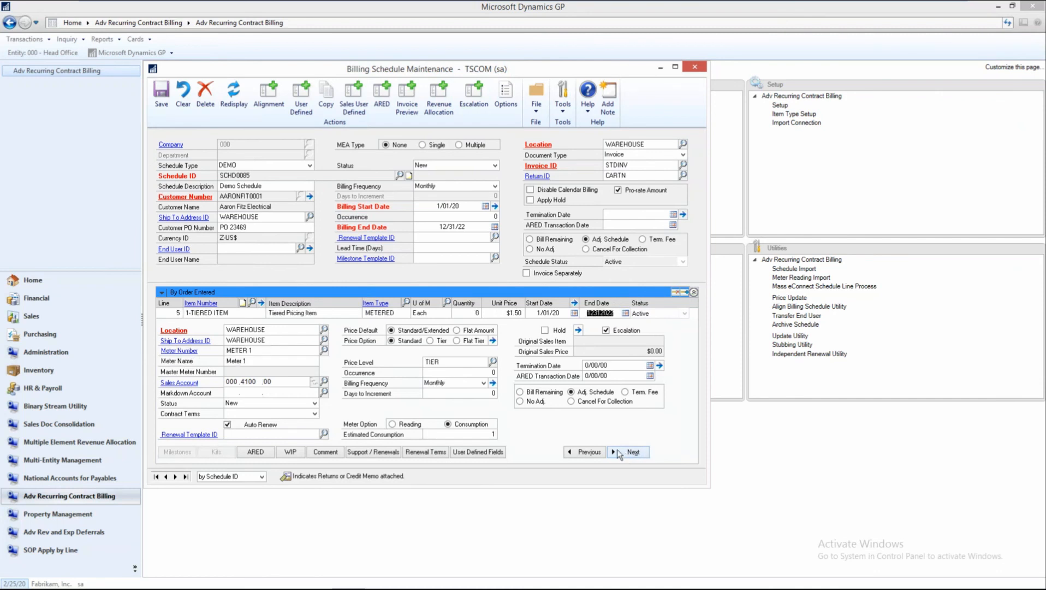
{"action": "left_click", "coordinate": [583, 454]}
{"action": "left_click", "coordinate": [583, 455]}
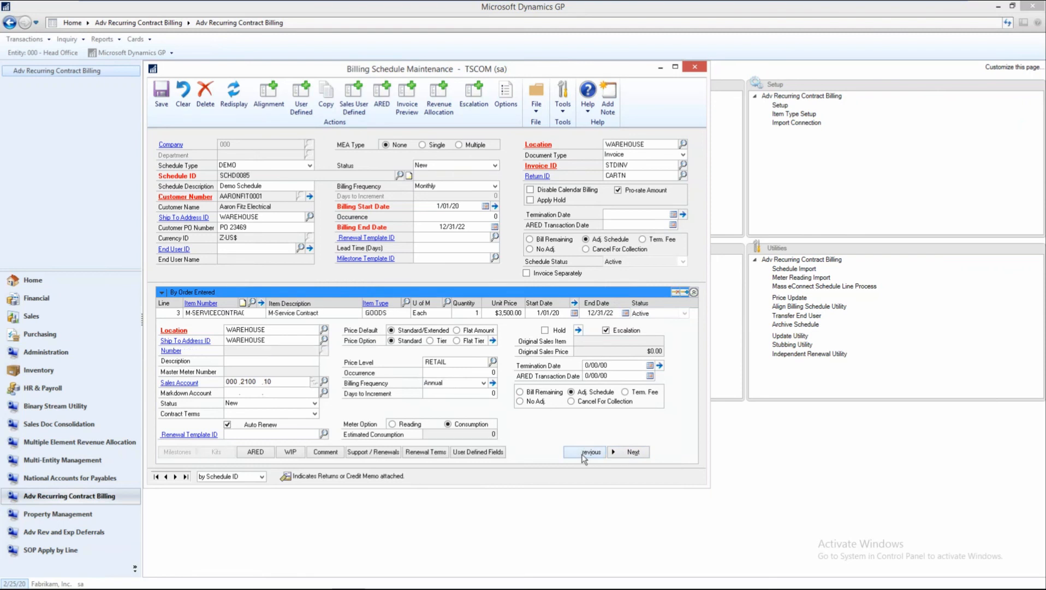
{"action": "left_click", "coordinate": [583, 455]}
{"action": "left_click", "coordinate": [584, 455]}
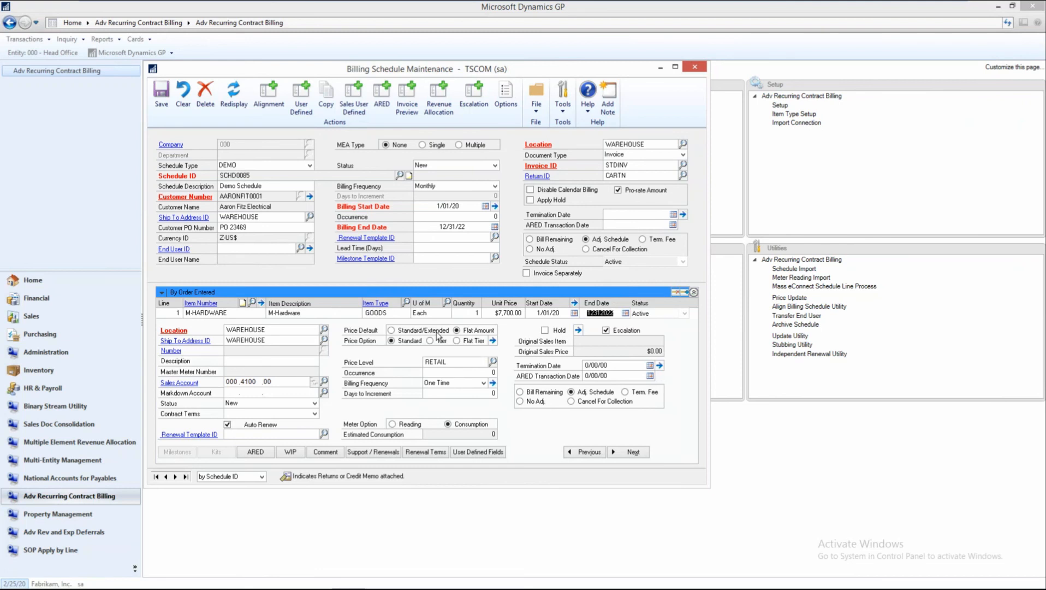
Check the schedule's customer detail, and compare unit price and pricing settings from the M-HARDWARE line to the M-SERVICECONTRACT line.
{"action": "left_click", "coordinate": [310, 197]}
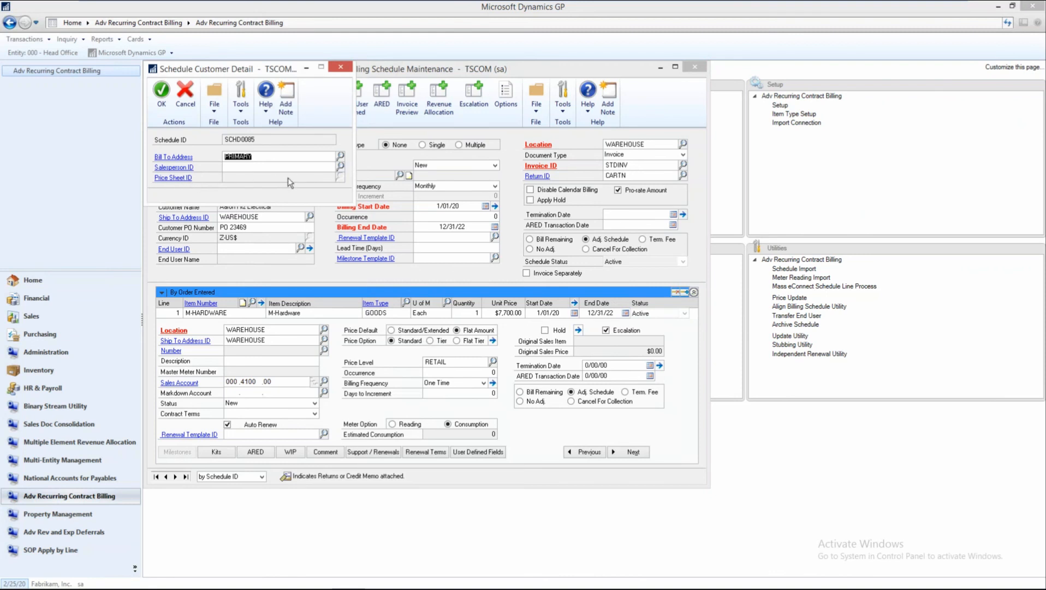
{"action": "left_click", "coordinate": [341, 67]}
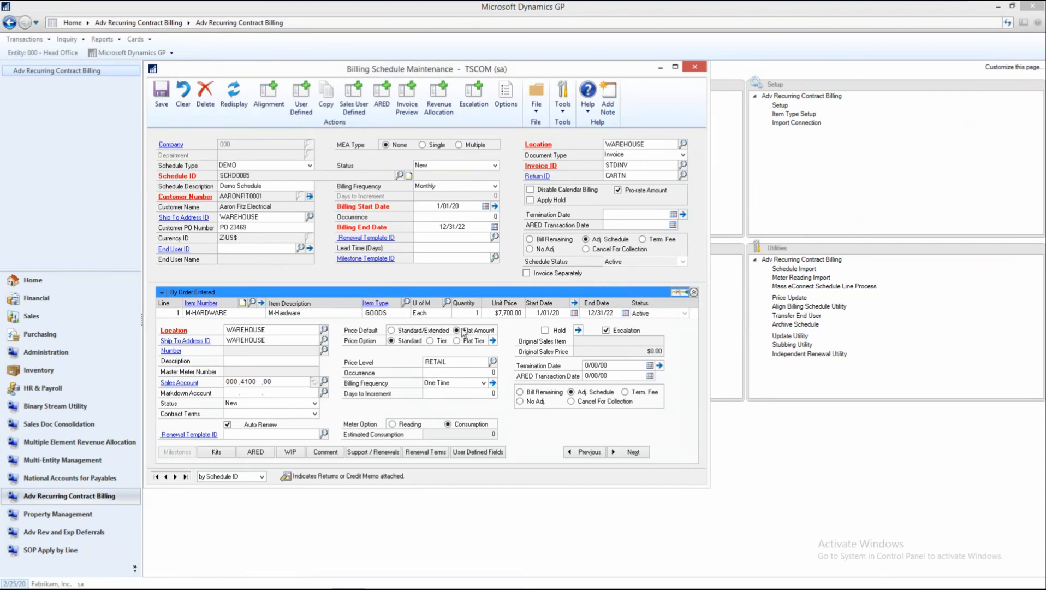
{"action": "left_click", "coordinate": [502, 313]}
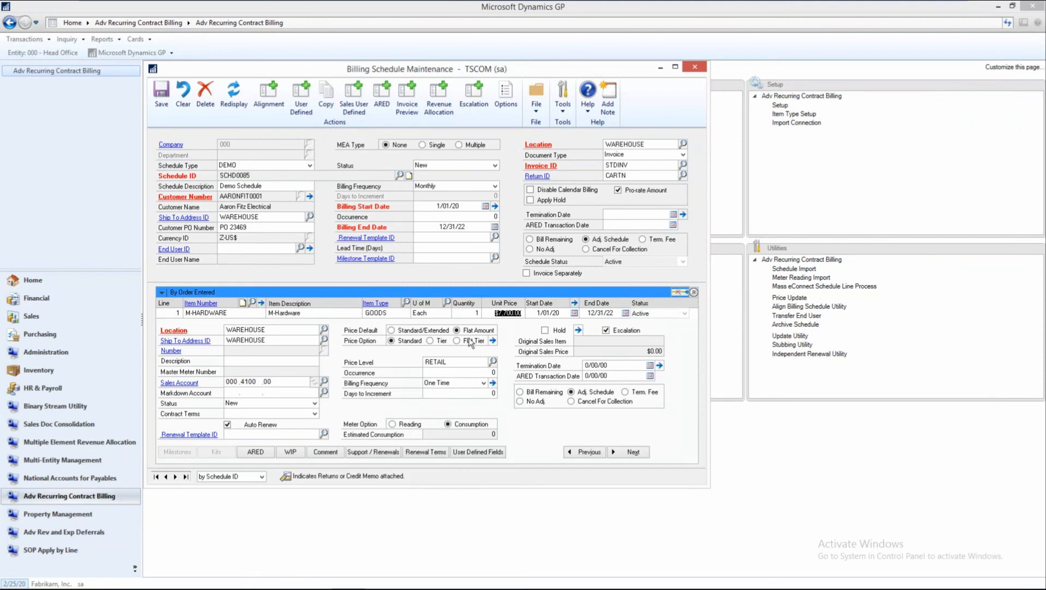
{"action": "left_click", "coordinate": [489, 312]}
{"action": "left_click", "coordinate": [621, 452]}
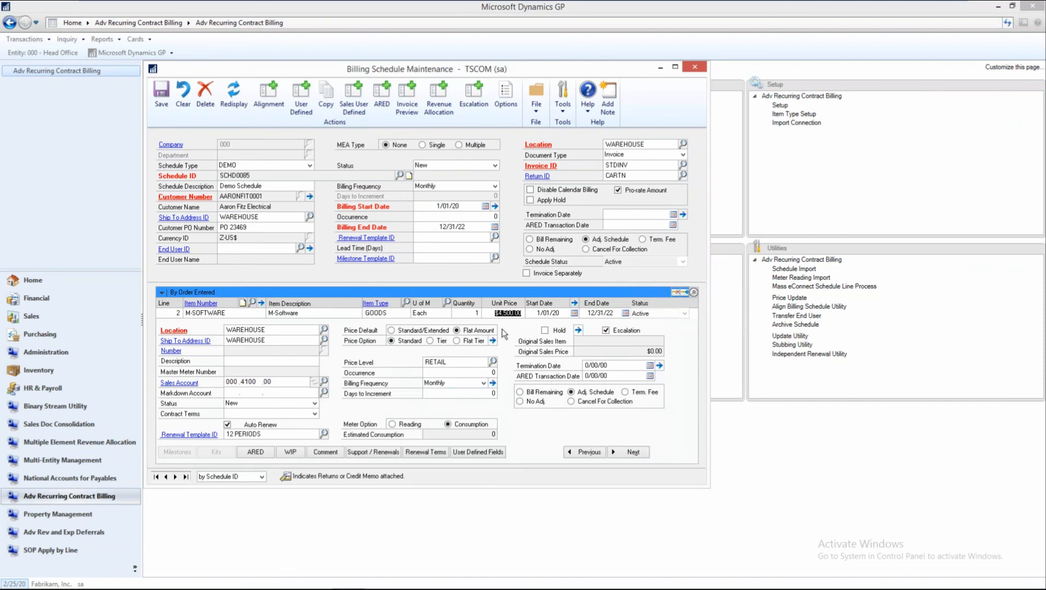
{"action": "left_click", "coordinate": [628, 452]}
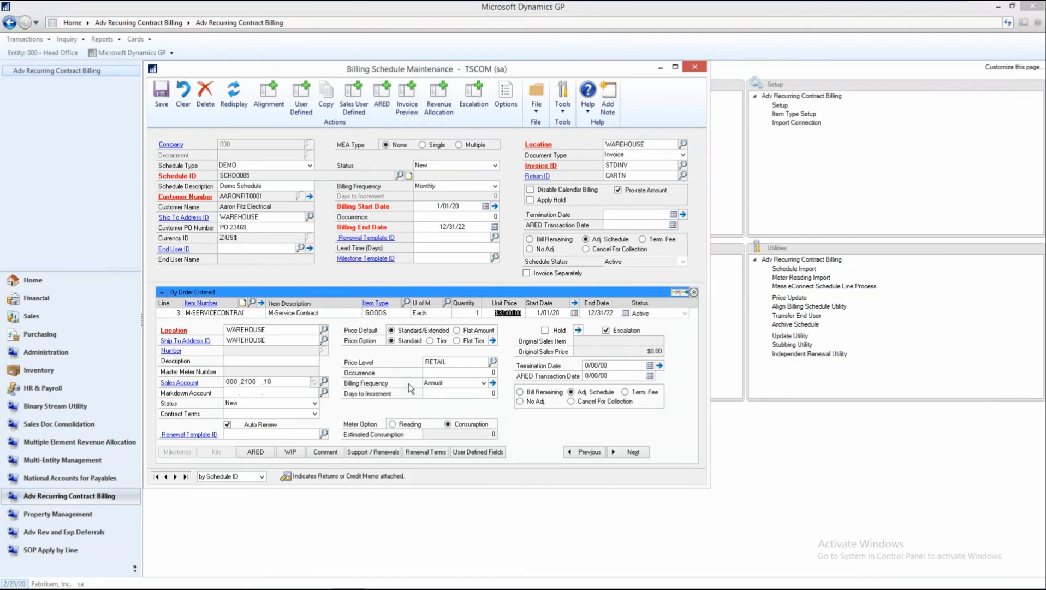
Open the service contract item's maintenance record and examine its default recognition template and the other available templates.
{"action": "left_click", "coordinate": [202, 312]}
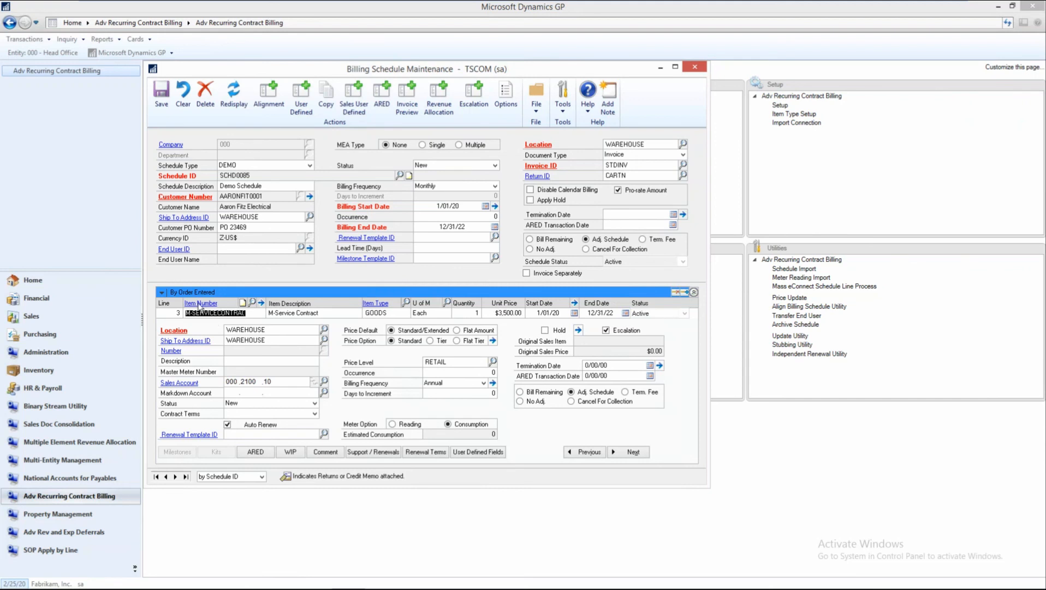
{"action": "left_click", "coordinate": [201, 305]}
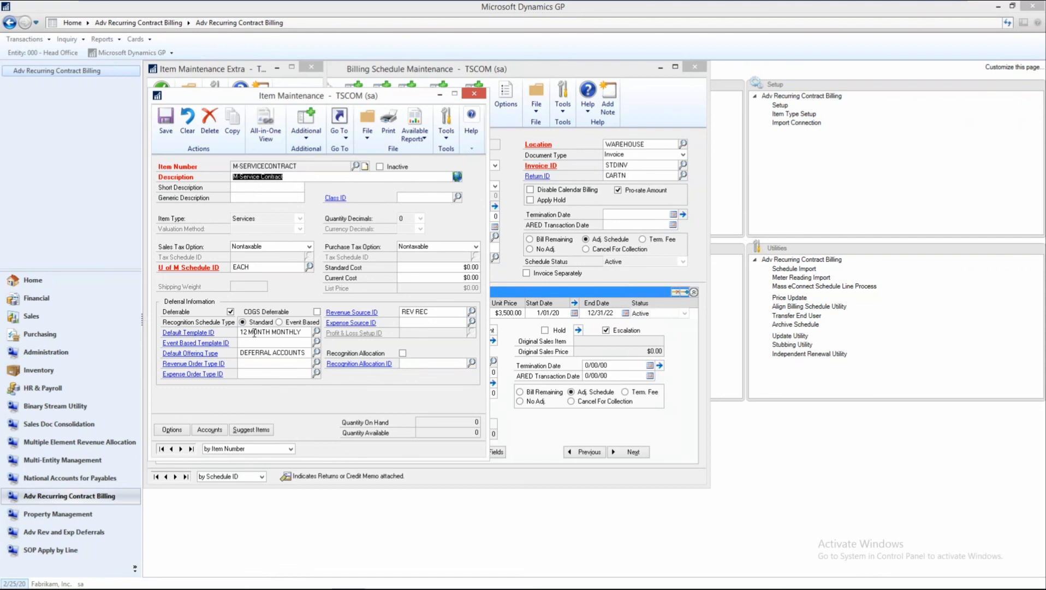
{"action": "left_click", "coordinate": [208, 333]}
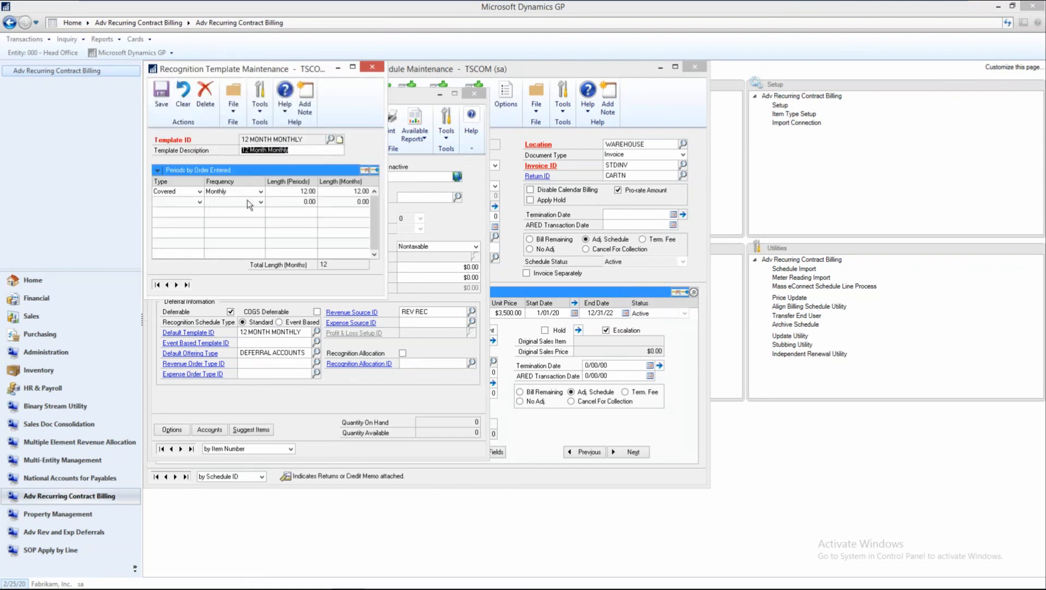
{"action": "left_click", "coordinate": [331, 140]}
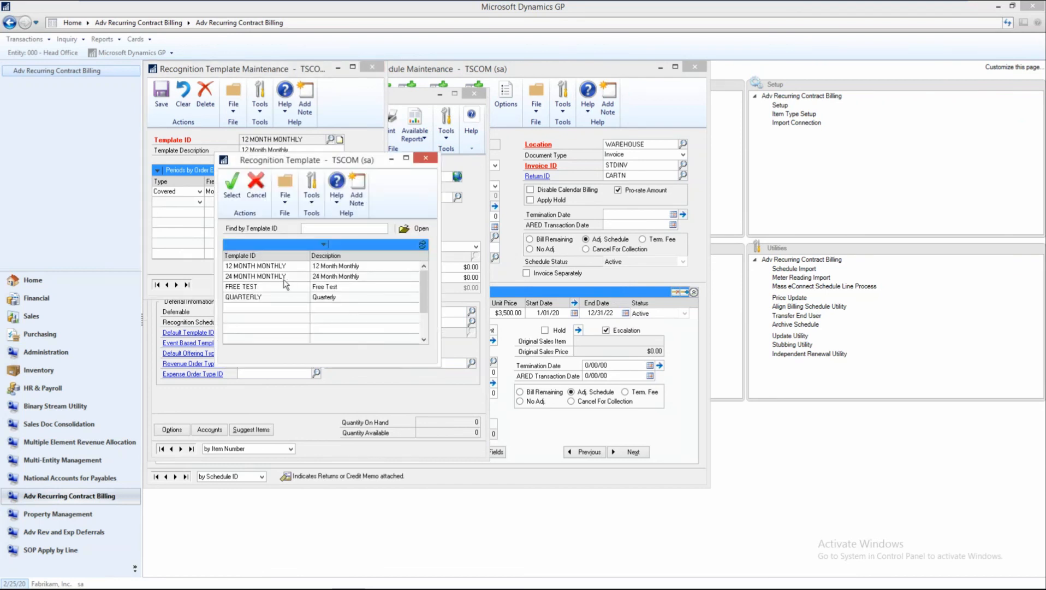
{"action": "left_click", "coordinate": [426, 159]}
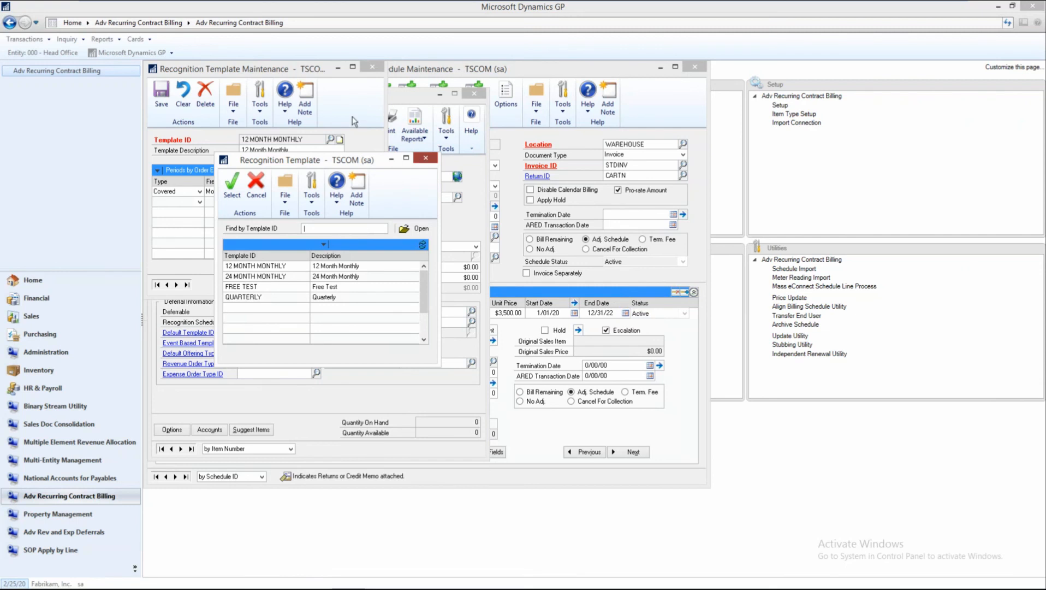
{"action": "left_click", "coordinate": [373, 69]}
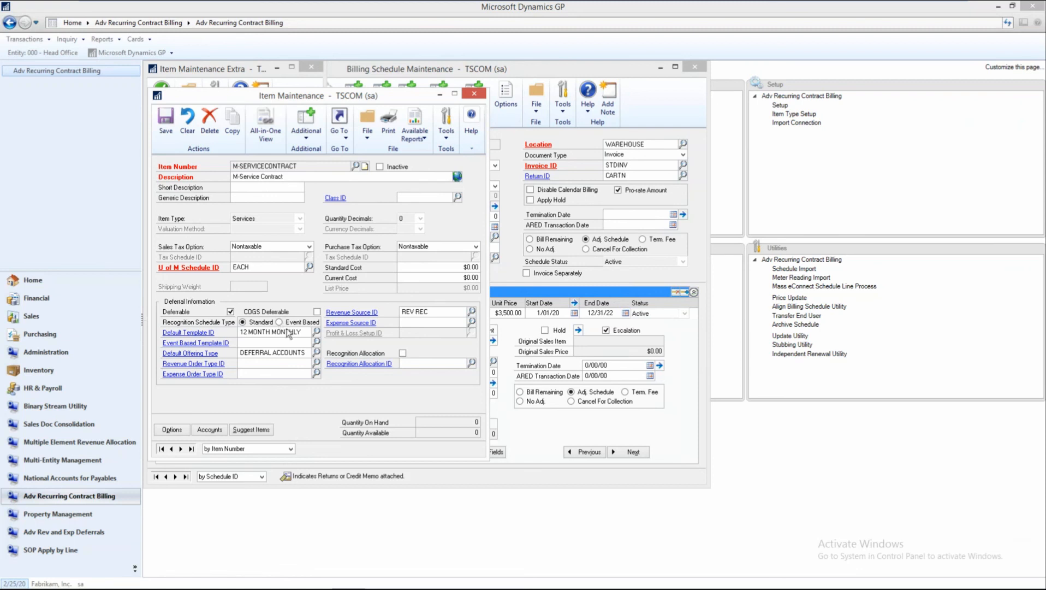
Examine the deferral accounts of the item's default offering type and its revenue source, closing the item record when done.
{"action": "double_click", "coordinate": [250, 353]}
{"action": "left_click", "coordinate": [192, 354]}
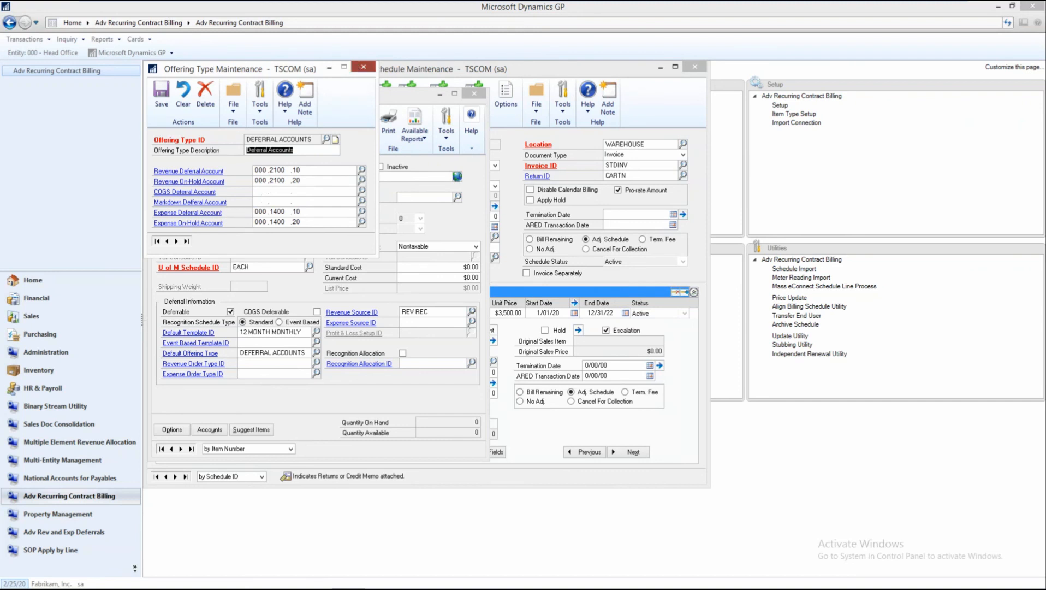
{"action": "left_click", "coordinate": [358, 65]}
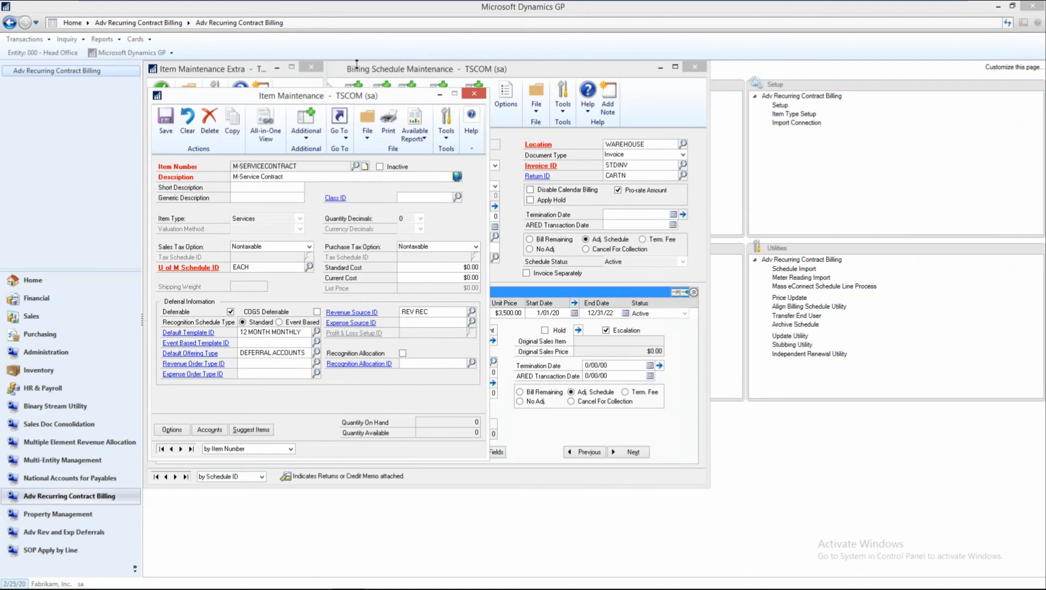
{"action": "left_click", "coordinate": [353, 313]}
{"action": "left_click", "coordinate": [473, 95]}
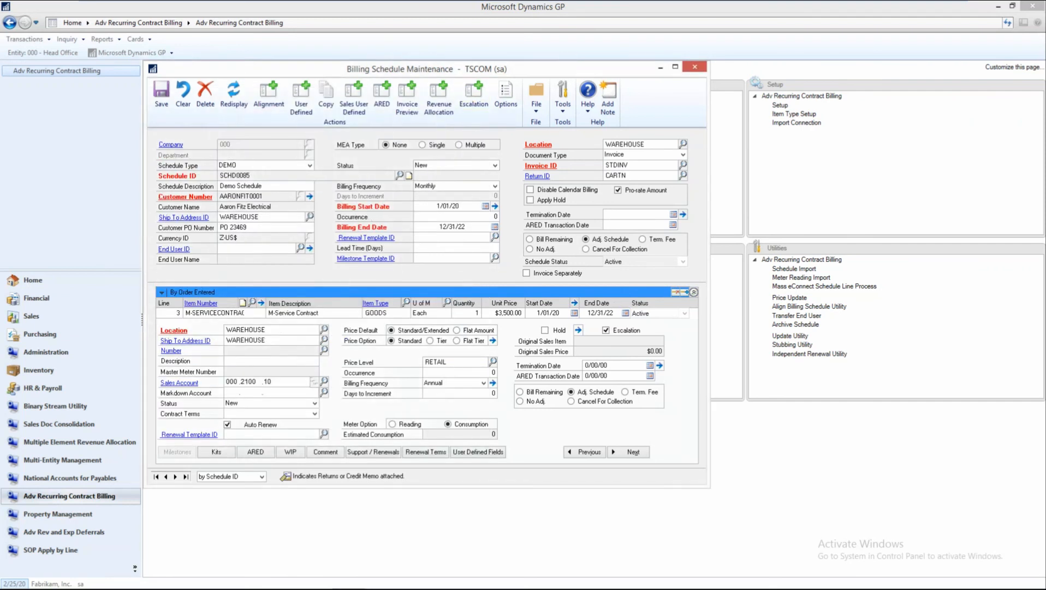
Open the ARED deferral settings of the service contract line.
{"action": "left_click", "coordinate": [222, 313]}
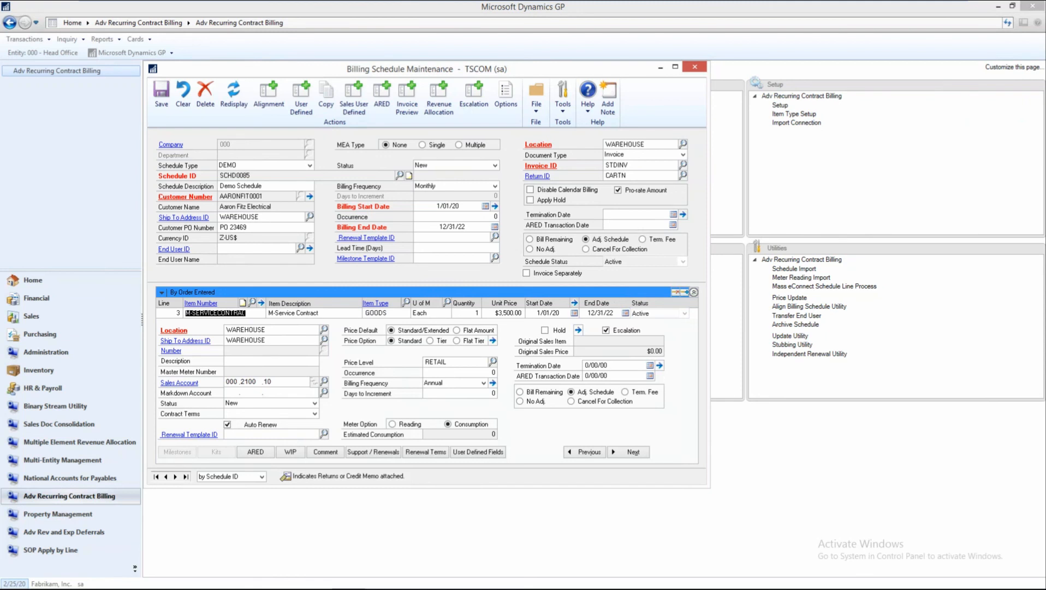
{"action": "left_click", "coordinate": [255, 456]}
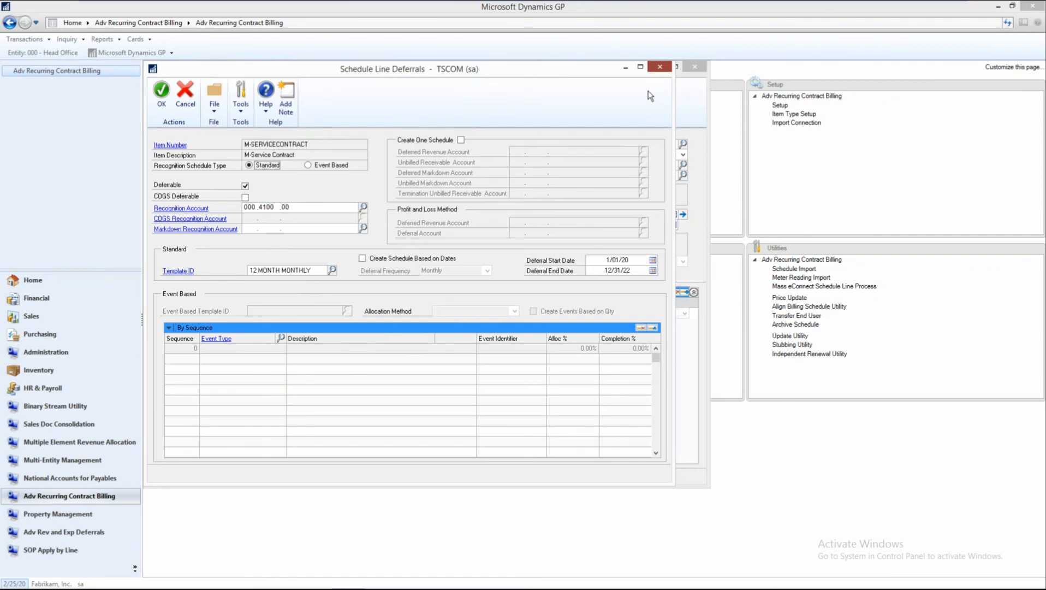
Leave the service contract's deferral settings, move to the M-PROSERV line, and open its item maintenance record.
{"action": "left_click", "coordinate": [659, 67]}
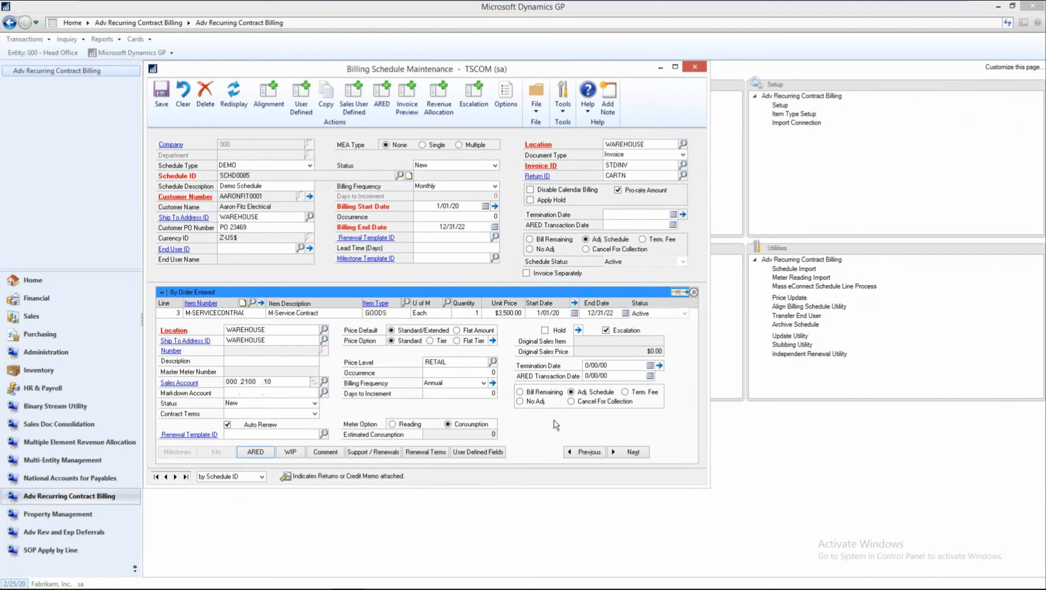
{"action": "left_click", "coordinate": [633, 453]}
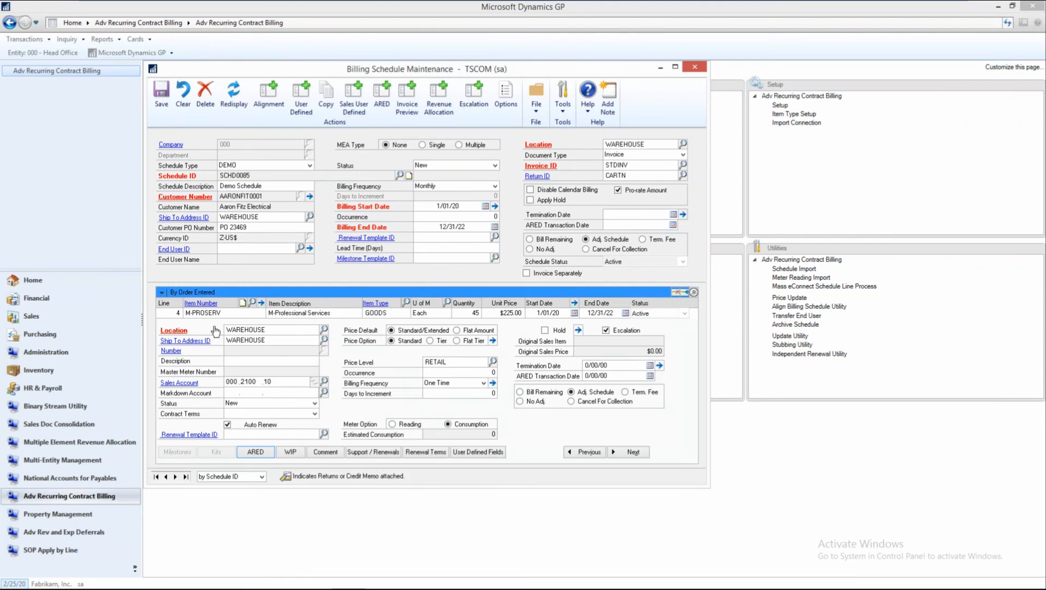
{"action": "left_click", "coordinate": [197, 313]}
{"action": "left_click", "coordinate": [201, 303]}
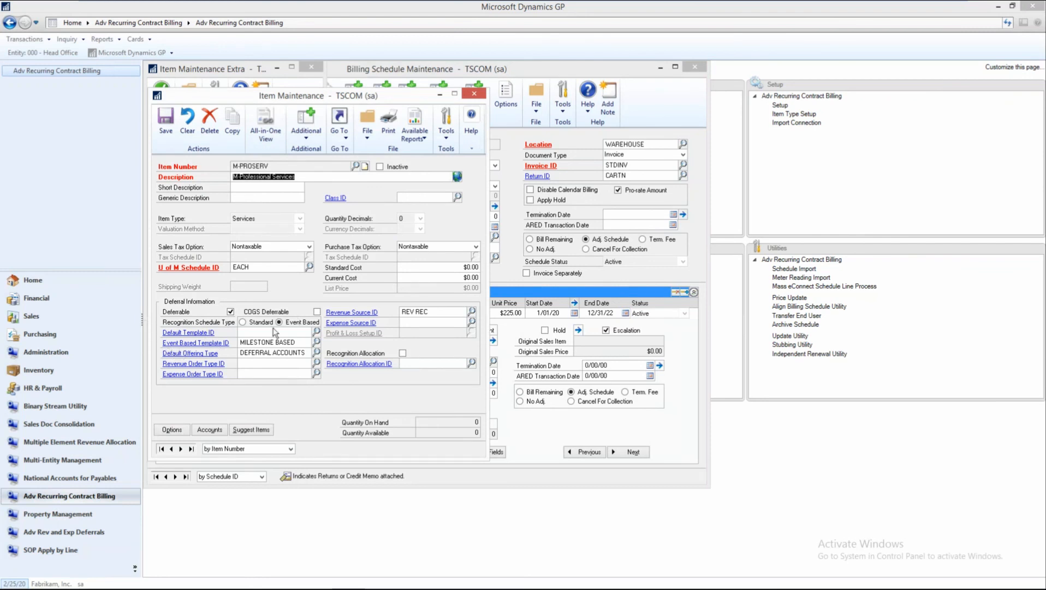
Examine the professional services item's MILESTONE BASED event template and the allocation methods it offers, closing the template when done.
{"action": "left_click", "coordinate": [218, 343]}
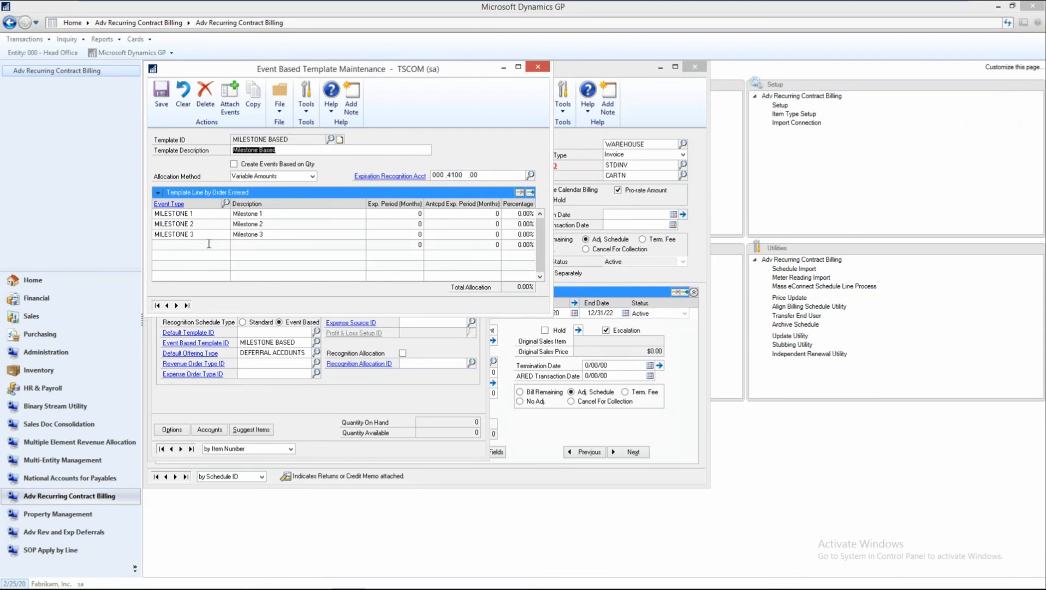
{"action": "left_click", "coordinate": [312, 176]}
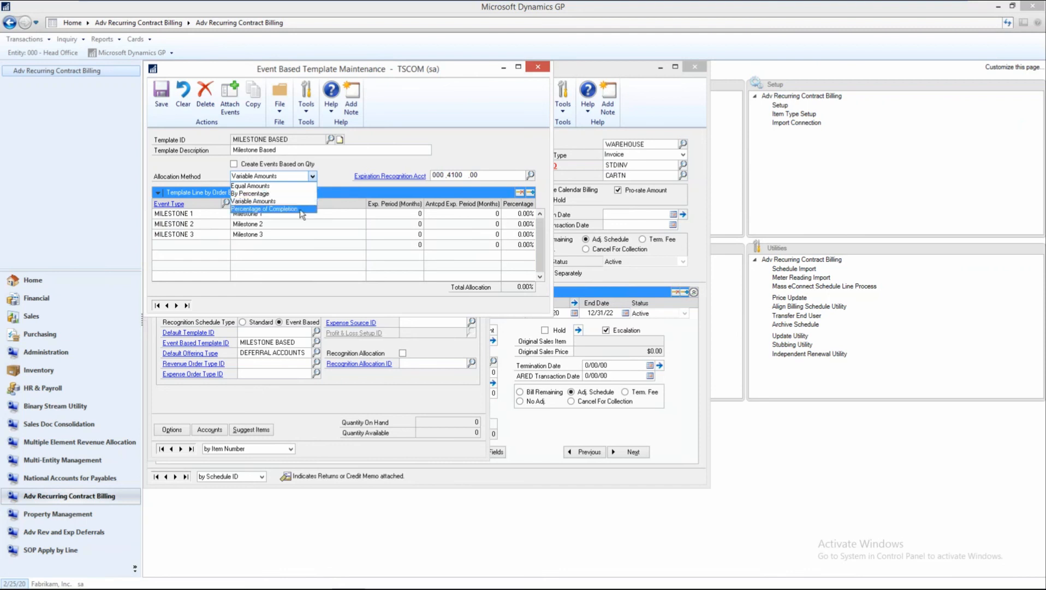
{"action": "left_click", "coordinate": [334, 178]}
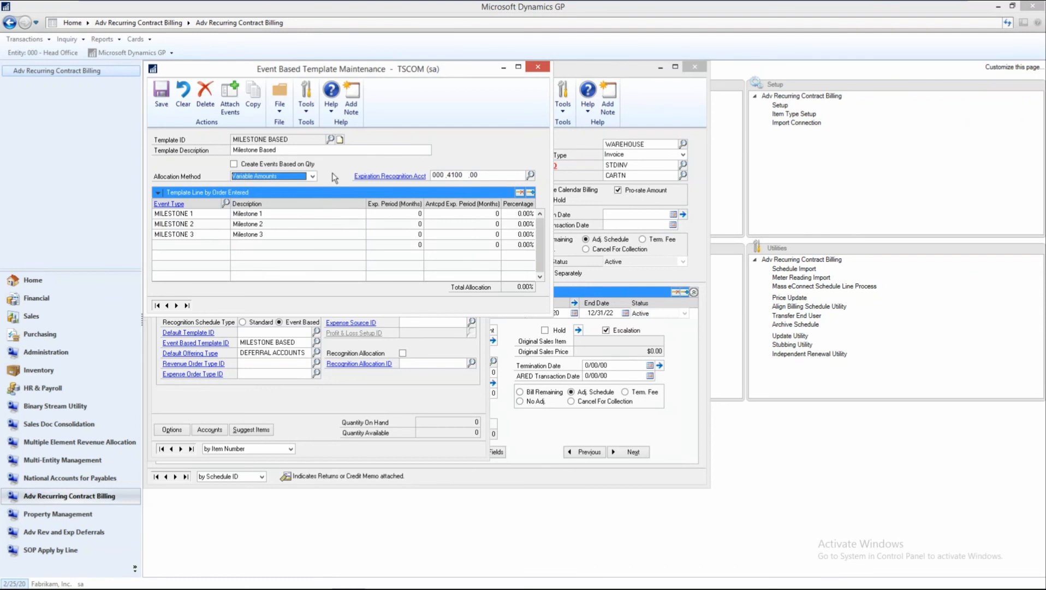
{"action": "left_click", "coordinate": [538, 66]}
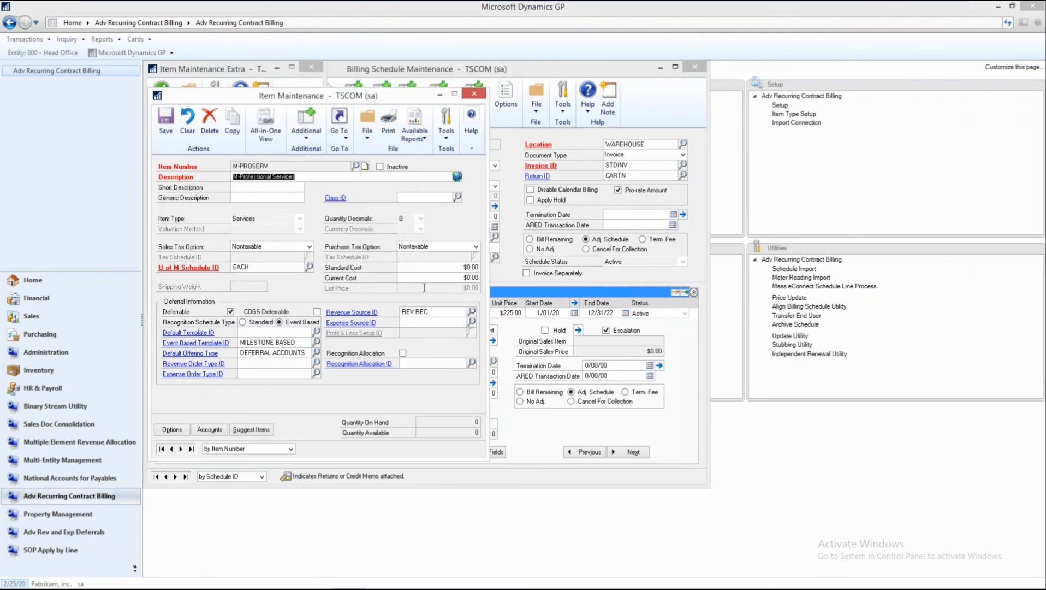
Close the item record and check the professional services line's ARED deferral settings, including its event-based milestones.
{"action": "left_click", "coordinate": [469, 97]}
{"action": "left_click", "coordinate": [473, 99]}
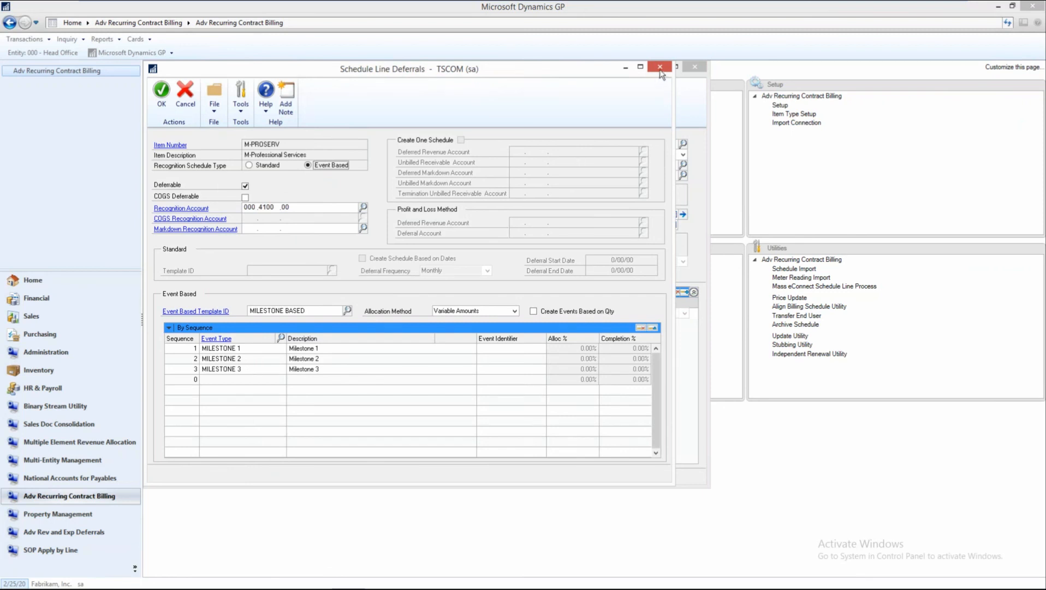
{"action": "left_click", "coordinate": [662, 66]}
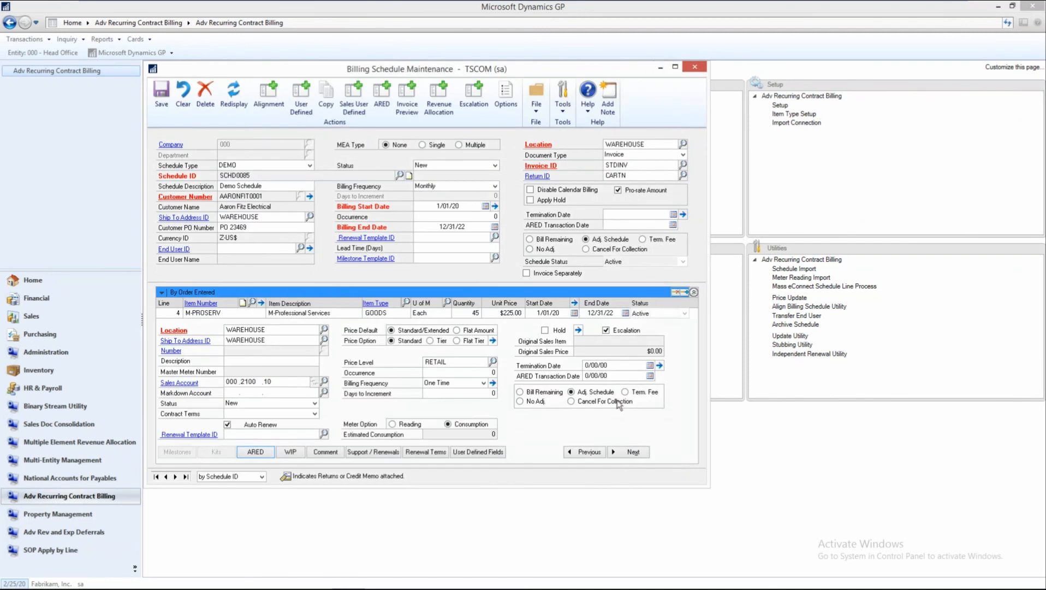
Move to the 1-TIERED ITEM line and review its monthly billing schedule detail.
{"action": "left_click", "coordinate": [631, 453]}
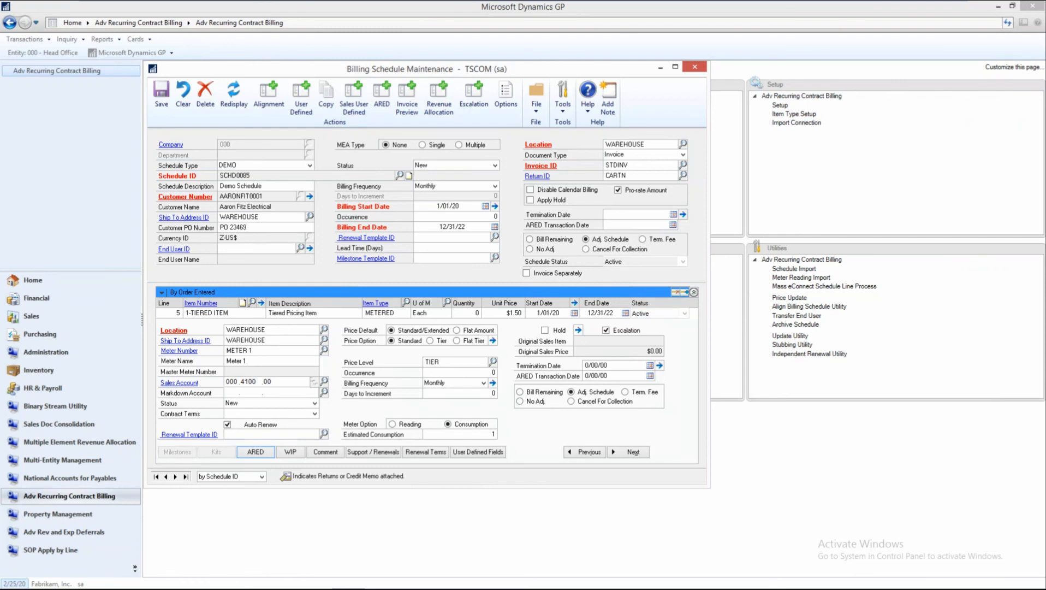
{"action": "left_click", "coordinate": [493, 382]}
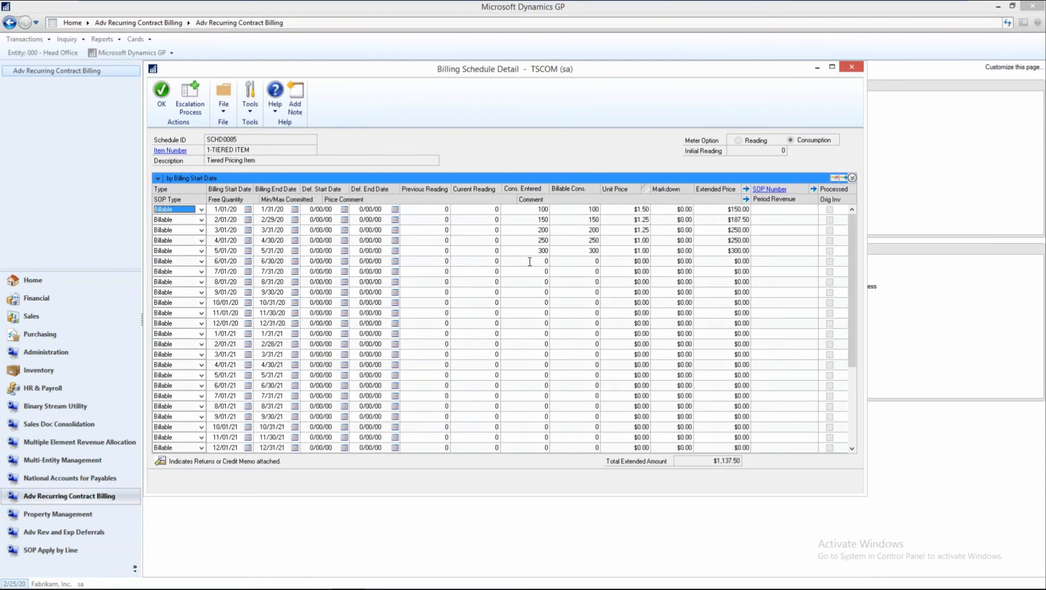
{"action": "left_click", "coordinate": [852, 67]}
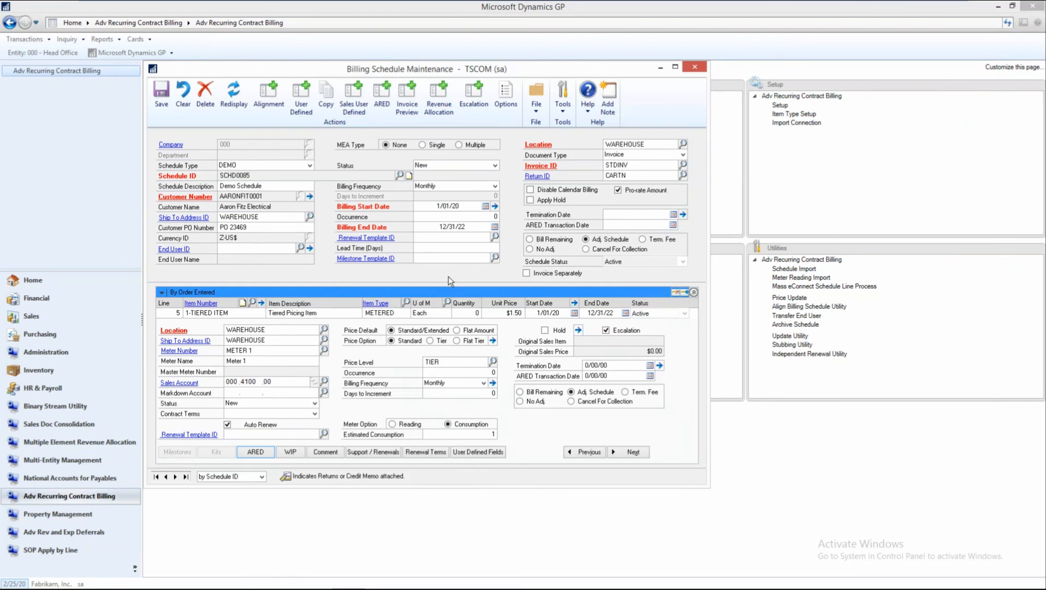
Review the tiered item's pricing options for free quantity and minimum and maximum bill amounts.
{"action": "left_click", "coordinate": [493, 341]}
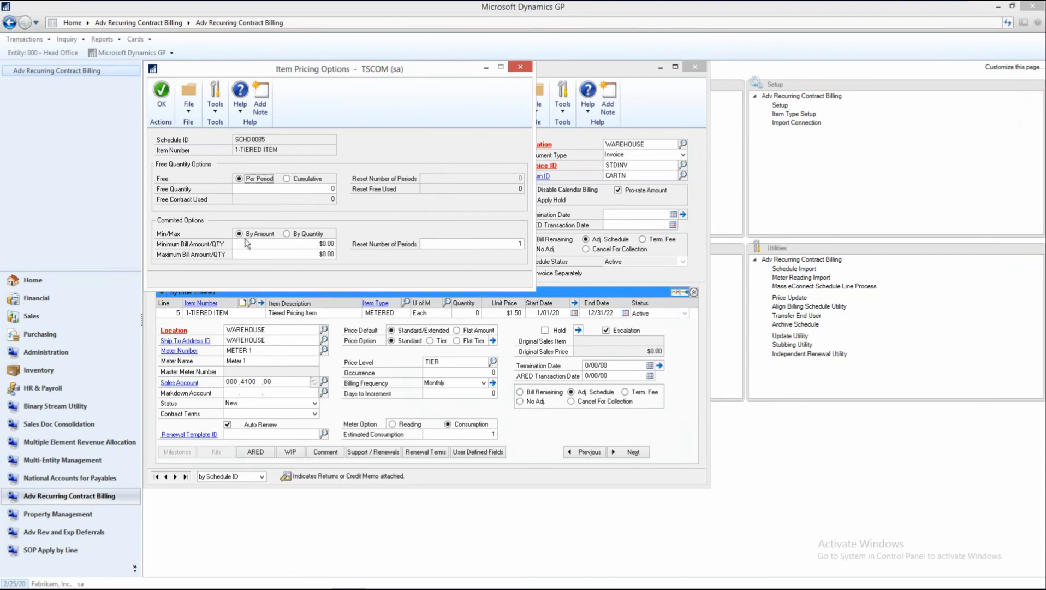
{"action": "left_click", "coordinate": [307, 245]}
{"action": "left_click", "coordinate": [306, 253]}
{"action": "left_click", "coordinate": [521, 67]}
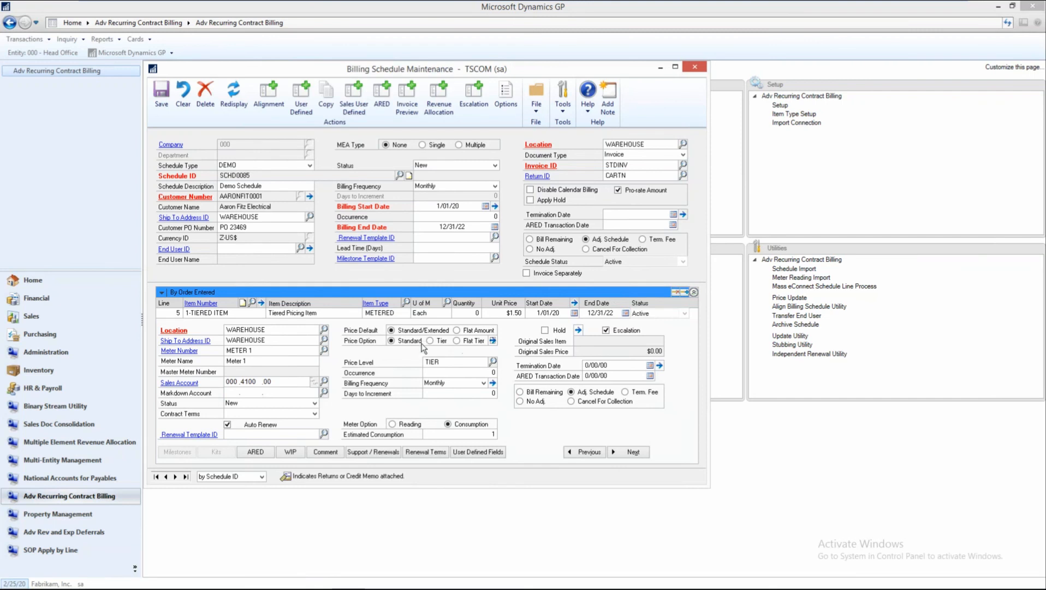
Open the price list from the tiered item's maintenance record and examine the unit price of each quantity tier.
{"action": "left_click", "coordinate": [199, 312]}
{"action": "left_click", "coordinate": [199, 303]}
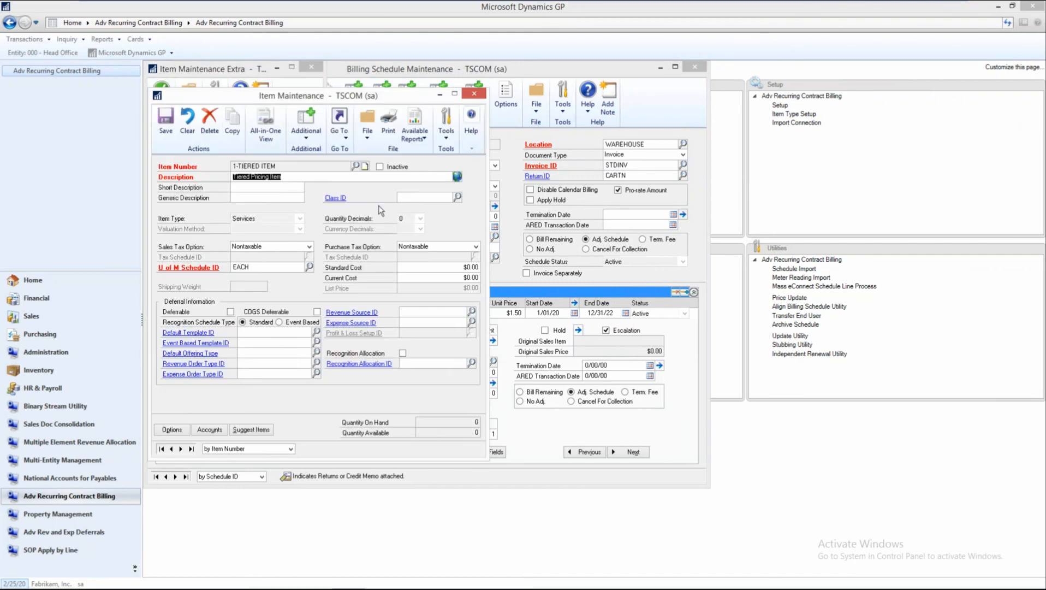
{"action": "left_click", "coordinate": [340, 127]}
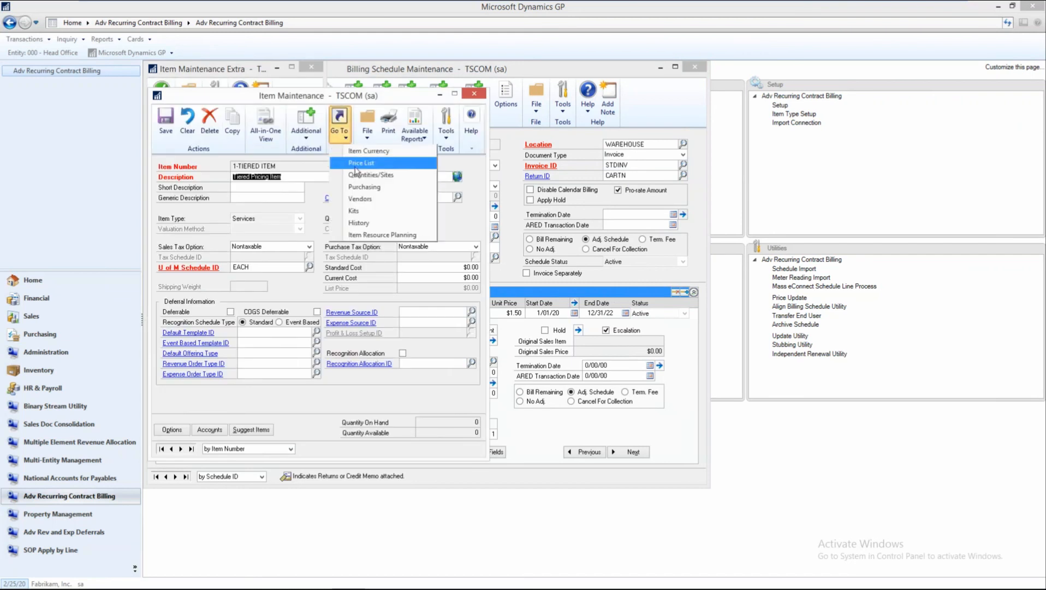
{"action": "left_click", "coordinate": [355, 163]}
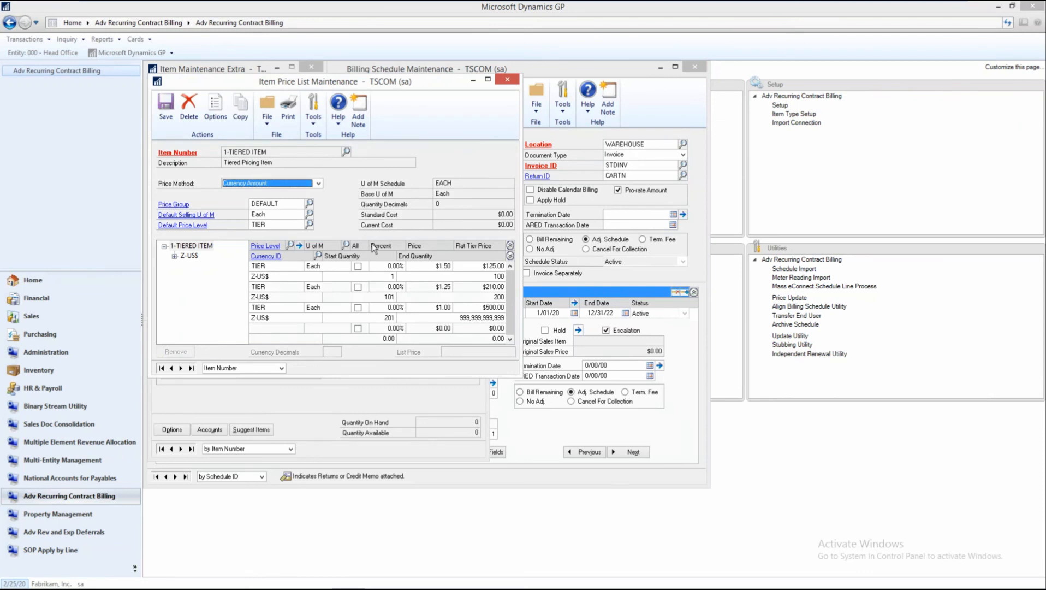
{"action": "left_click", "coordinate": [440, 266]}
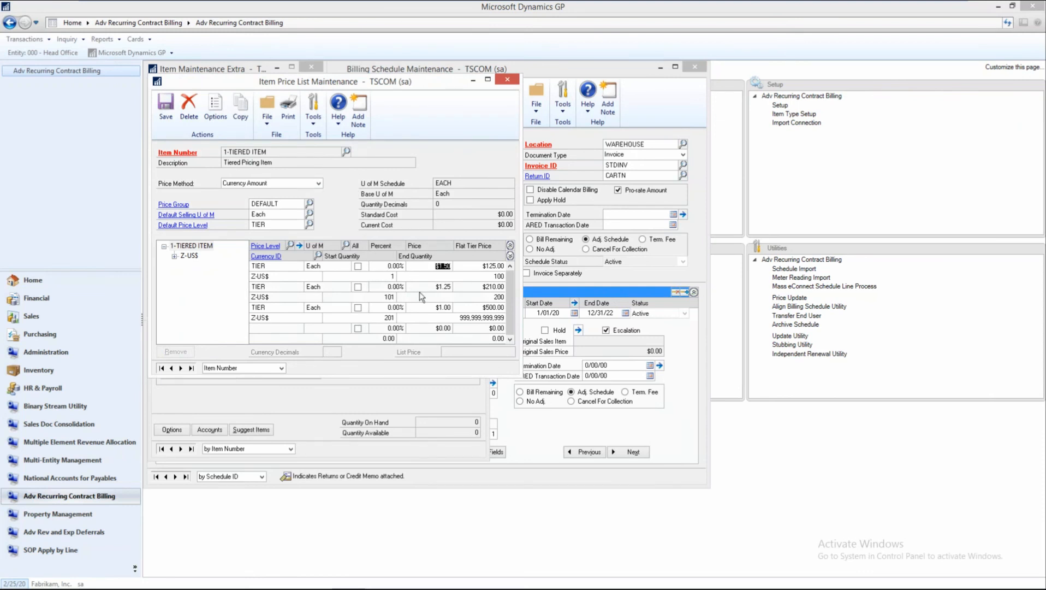
{"action": "left_click", "coordinate": [439, 307]}
{"action": "left_click", "coordinate": [429, 266]}
{"action": "left_click", "coordinate": [434, 288]}
{"action": "left_click", "coordinate": [449, 310]}
Examine the flat tier price of each quantity range, closing the price list and item record when done.
{"action": "left_click", "coordinate": [480, 267]}
{"action": "left_click", "coordinate": [473, 266]}
{"action": "left_click", "coordinate": [476, 288]}
{"action": "left_click", "coordinate": [474, 309]}
{"action": "left_click", "coordinate": [507, 79]}
{"action": "left_click", "coordinate": [475, 93]}
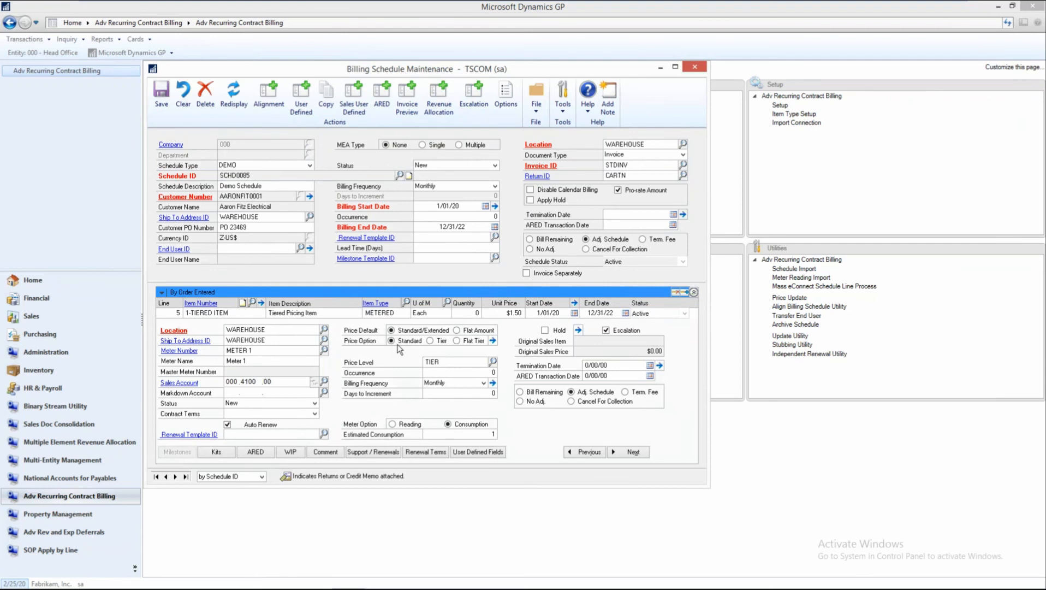
Compare consumption with unit price across the tiered item's billing periods under the Standard price option.
{"action": "left_click", "coordinate": [493, 382]}
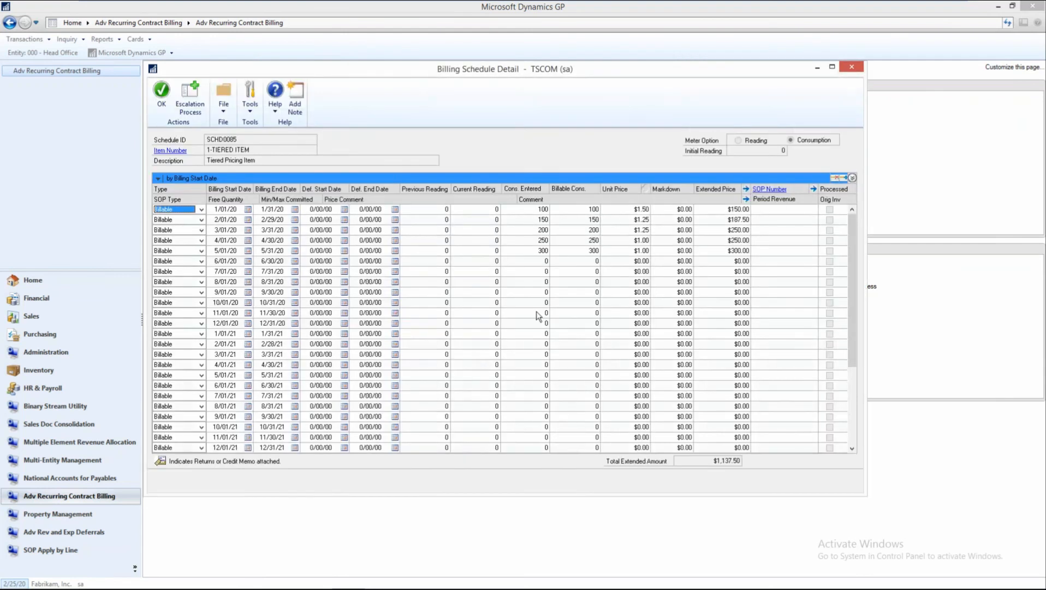
{"action": "left_click", "coordinate": [533, 209]}
{"action": "left_click", "coordinate": [633, 209]}
{"action": "left_click", "coordinate": [527, 219]}
{"action": "left_click", "coordinate": [535, 250]}
{"action": "left_click", "coordinate": [852, 68]}
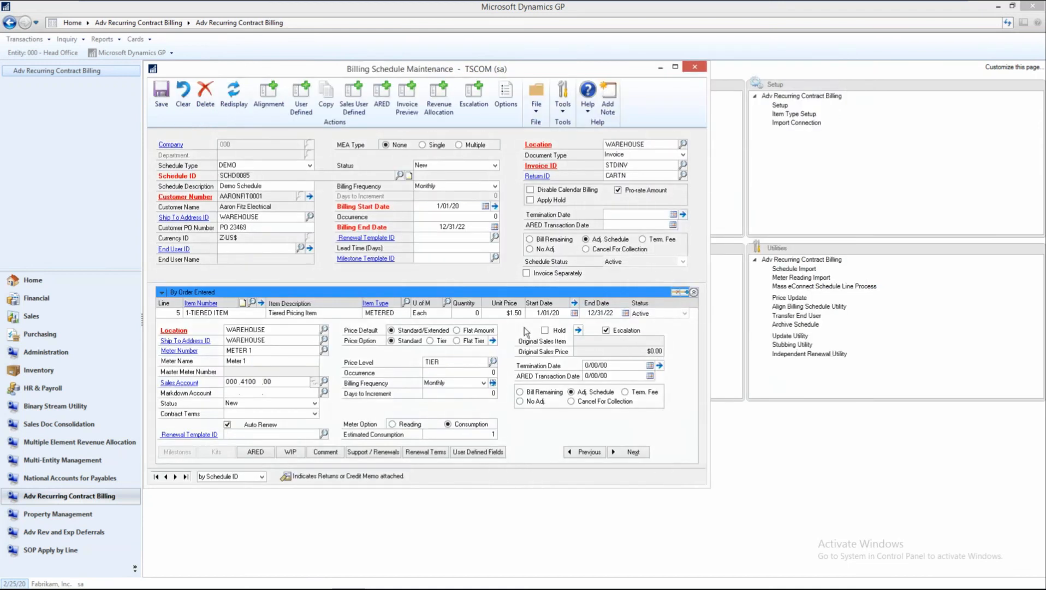
Set the tiered item line's price option to Tier, accept the schedule recalculation, and open its billing detail.
{"action": "left_click", "coordinate": [430, 341]}
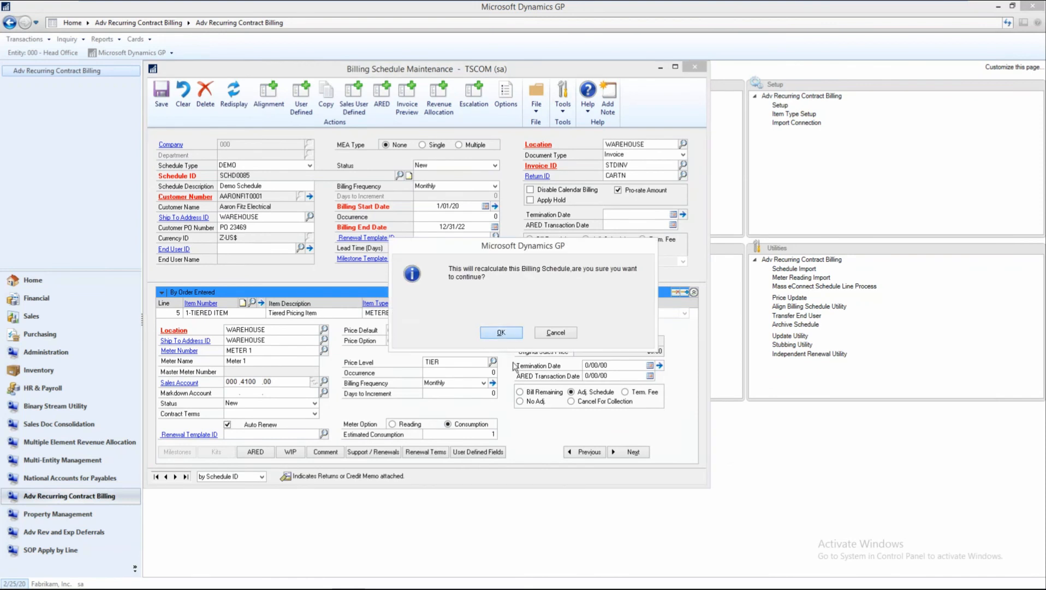
{"action": "key", "text": "Return"}
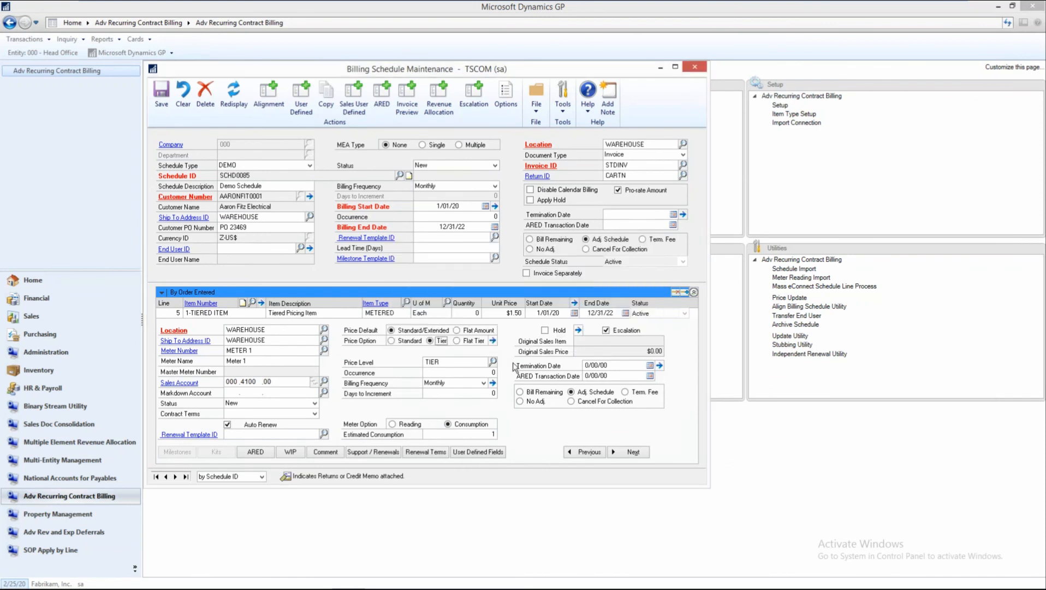
{"action": "left_click", "coordinate": [493, 383]}
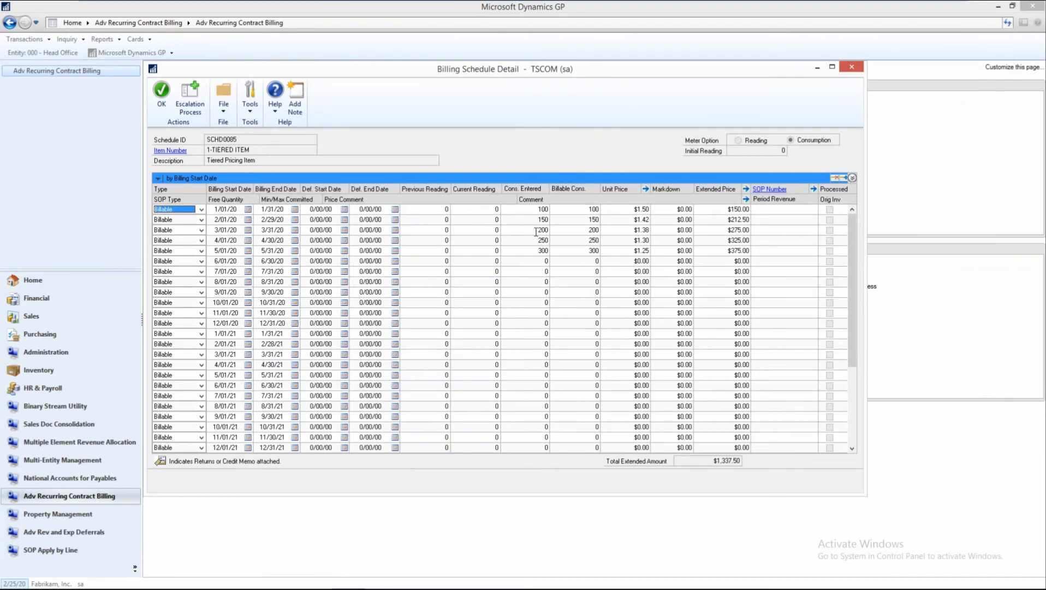
Examine the price breakdown by tier for the billing period starting 3/01/20.
{"action": "left_click", "coordinate": [536, 232]}
{"action": "left_click", "coordinate": [647, 190]}
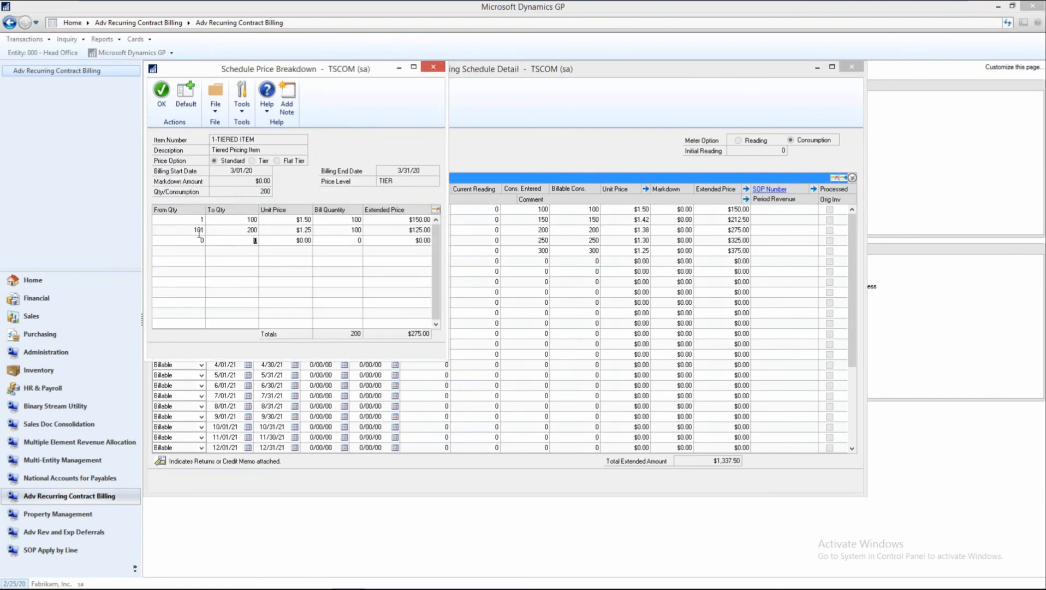
{"action": "left_click", "coordinate": [294, 220]}
{"action": "left_click", "coordinate": [401, 228]}
{"action": "left_click", "coordinate": [438, 72]}
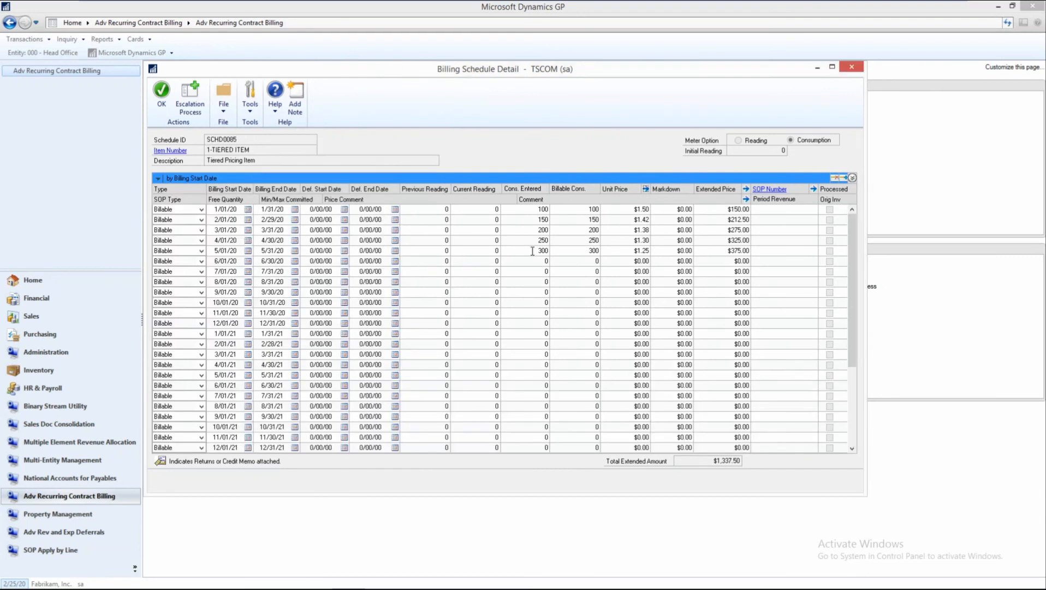
Examine the price breakdown by tier for the billing period starting 5/01/20.
{"action": "left_click", "coordinate": [532, 251]}
{"action": "left_click", "coordinate": [646, 190]}
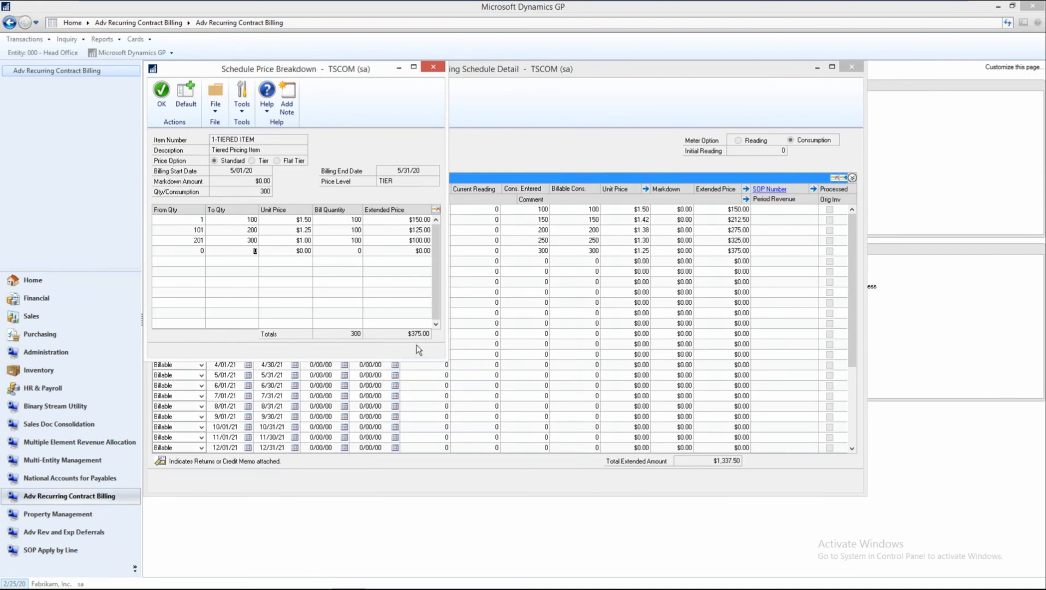
{"action": "left_click", "coordinate": [433, 67]}
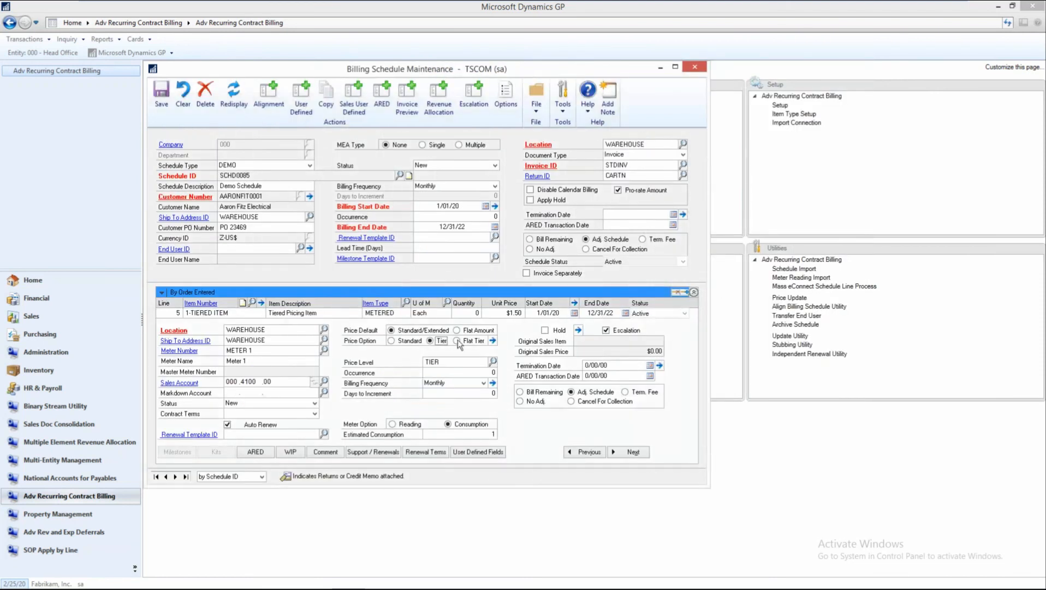
Set the tiered item line's price option to Flat Tier, accept the schedule recalculation, and open its billing detail.
{"action": "left_click", "coordinate": [464, 341]}
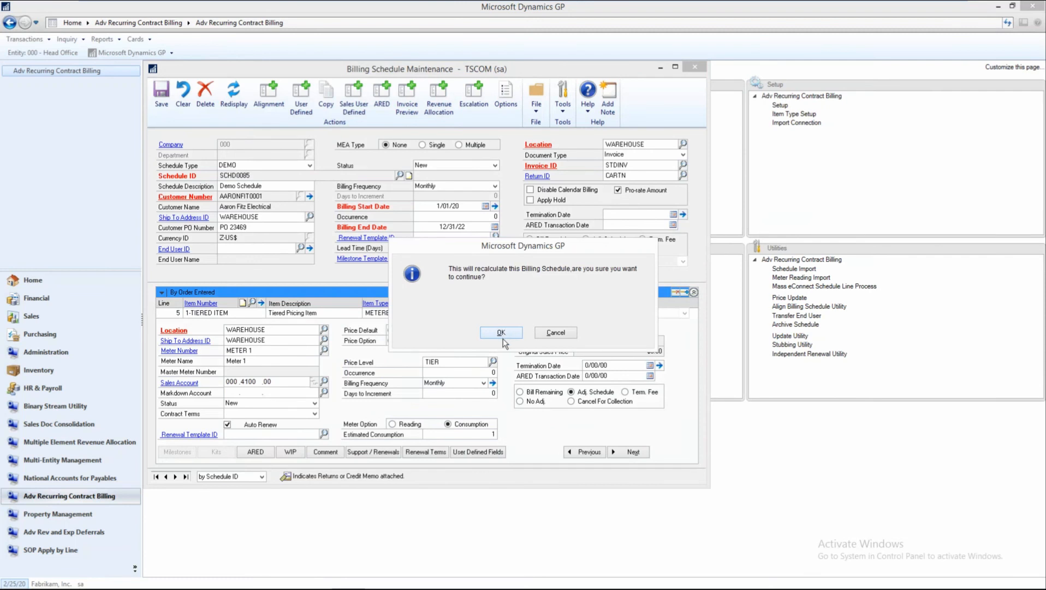
{"action": "left_click", "coordinate": [502, 333]}
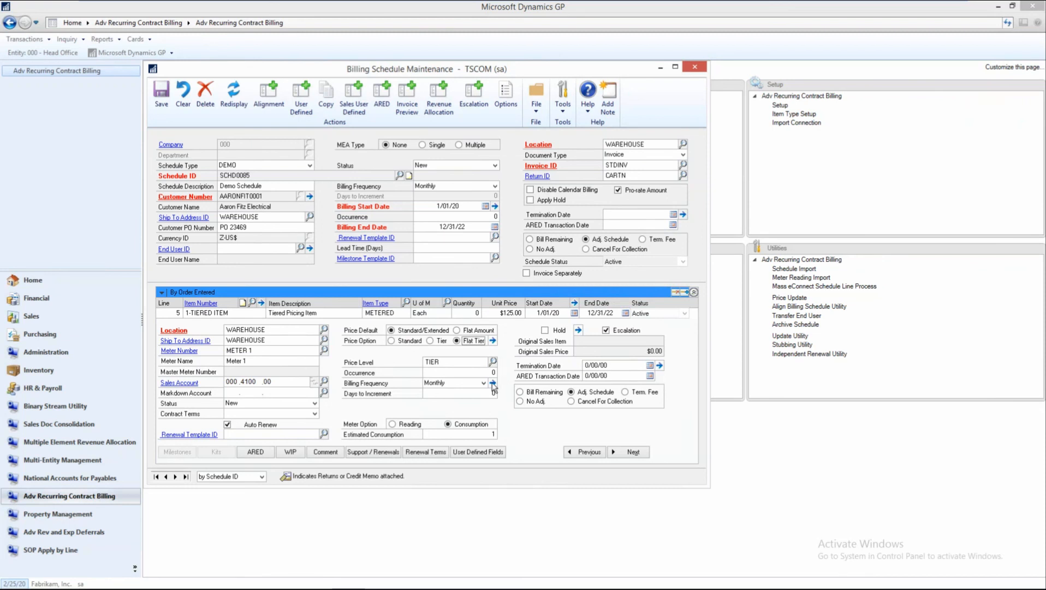
{"action": "left_click", "coordinate": [493, 383]}
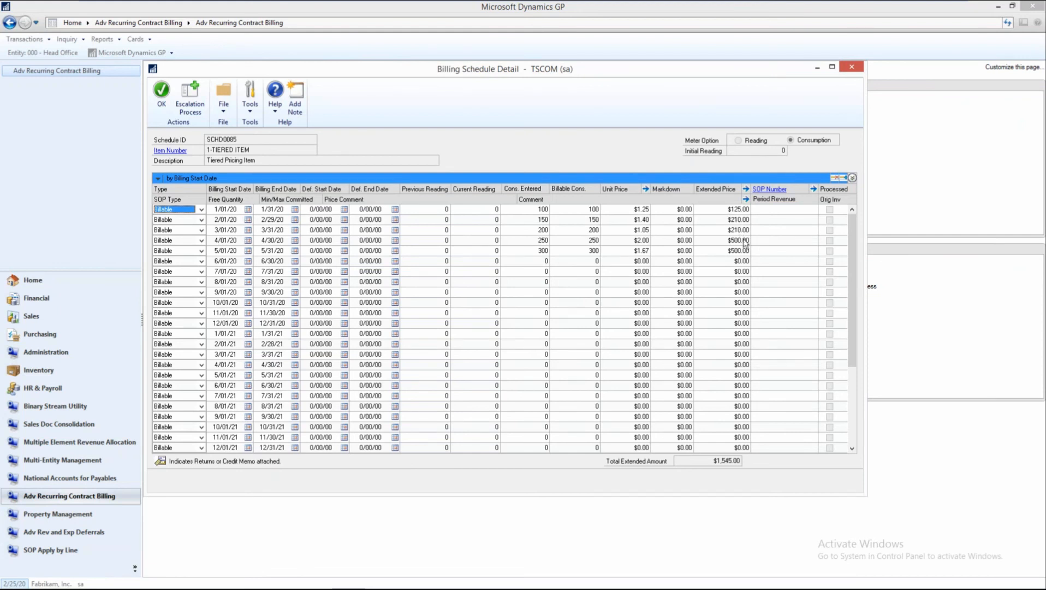
Review the April and May 2020 consumption, and enter a consumption of 1,000 for the period starting 6/01/20.
{"action": "left_click", "coordinate": [532, 240]}
{"action": "left_click", "coordinate": [535, 250]}
{"action": "left_click", "coordinate": [535, 260]}
{"action": "type", "text": "10,000"}
{"action": "key", "text": "BackSpace"}
{"action": "key", "text": "Tab"}
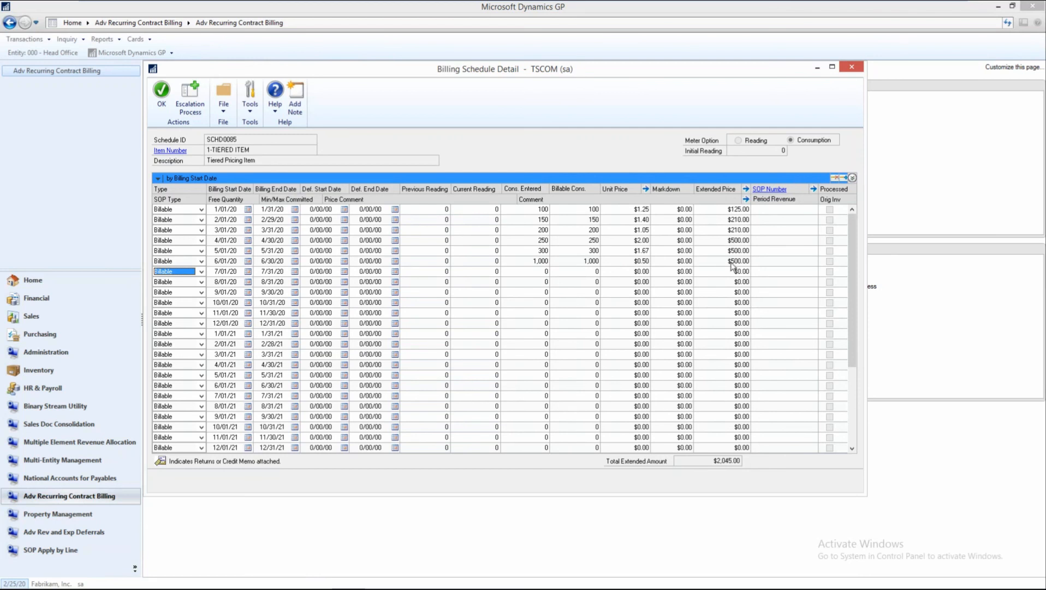
Close the billing detail, collapse the line view to list all schedule lines, and close the billing schedule.
{"action": "left_click", "coordinate": [852, 66]}
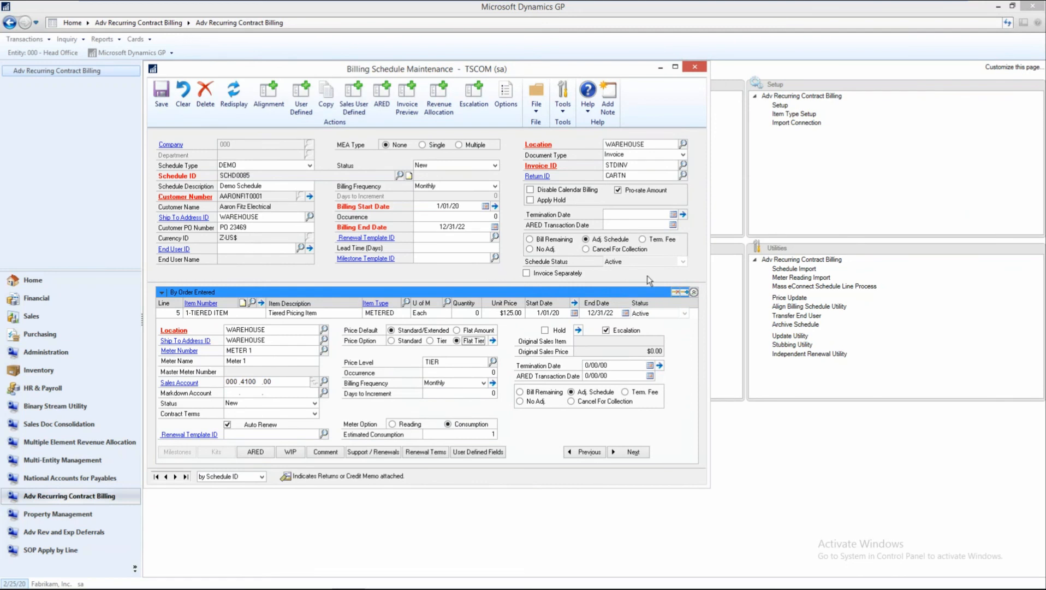
{"action": "left_click", "coordinate": [694, 293]}
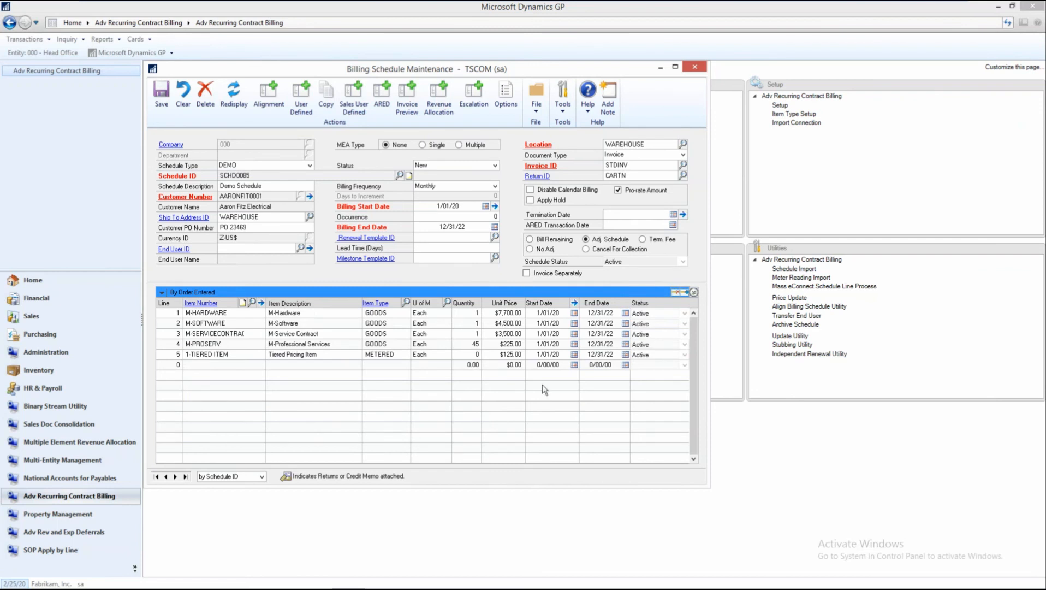
{"action": "left_click", "coordinate": [699, 70]}
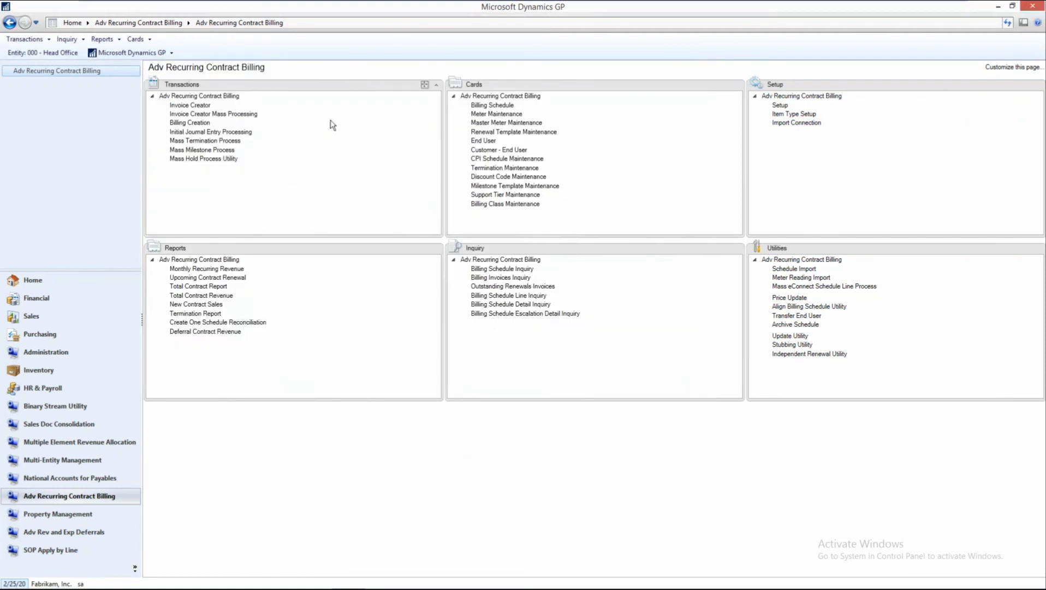
Open the Invoice Creator, set the invoice date to 2/29/20 and the as-of date to 4/30/20, and check the available range options.
{"action": "left_click", "coordinate": [205, 106]}
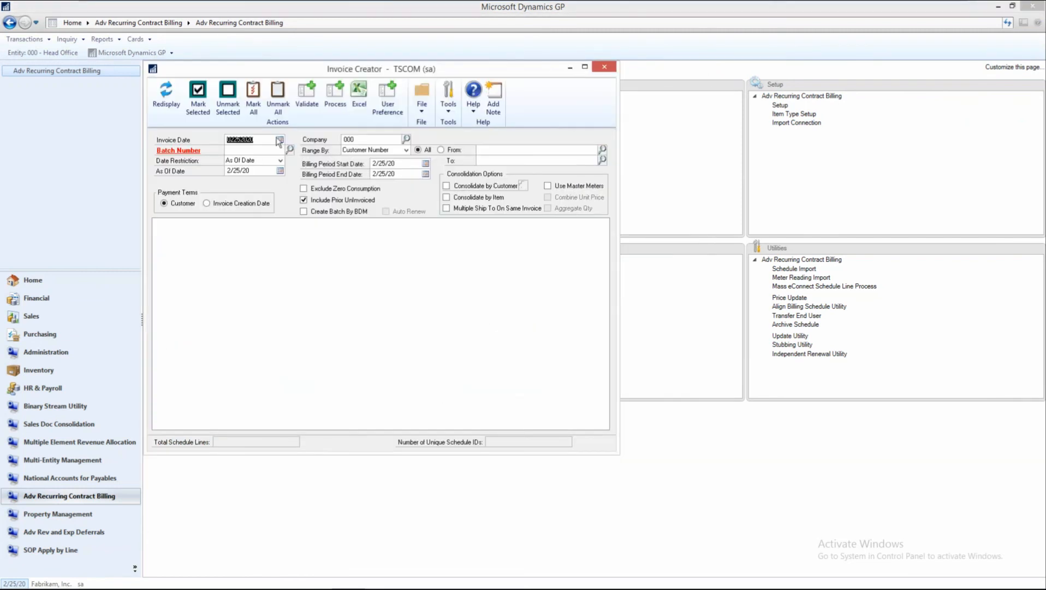
{"action": "left_click", "coordinate": [280, 139]}
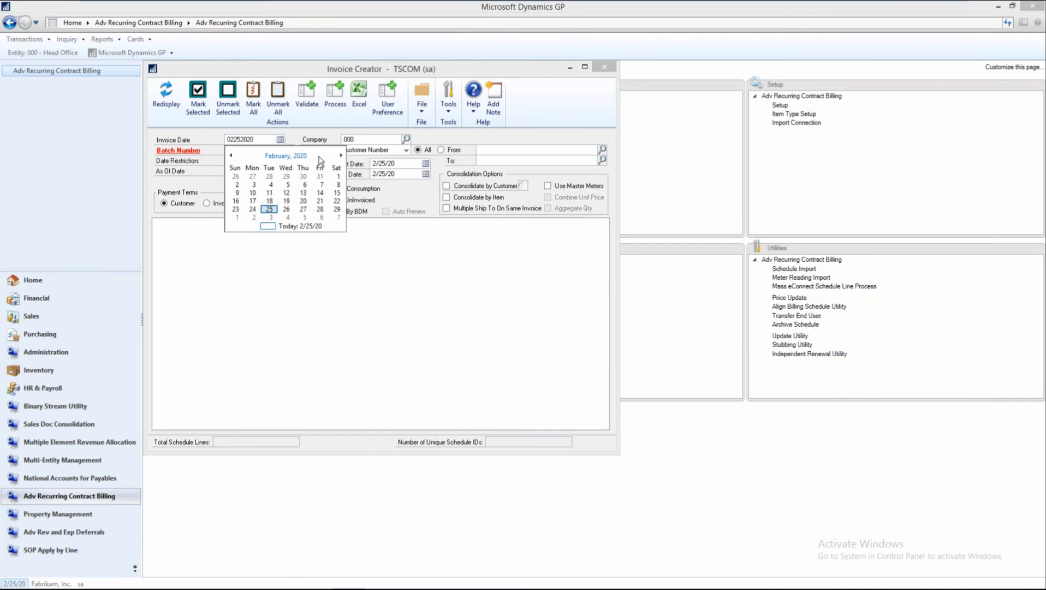
{"action": "left_click", "coordinate": [337, 209]}
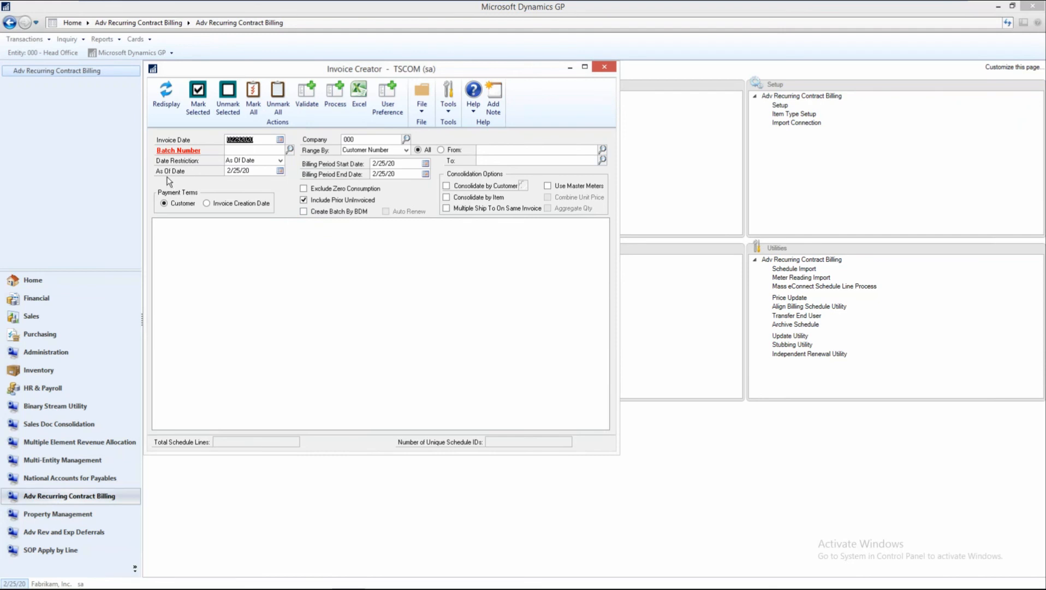
{"action": "left_click", "coordinate": [279, 170]}
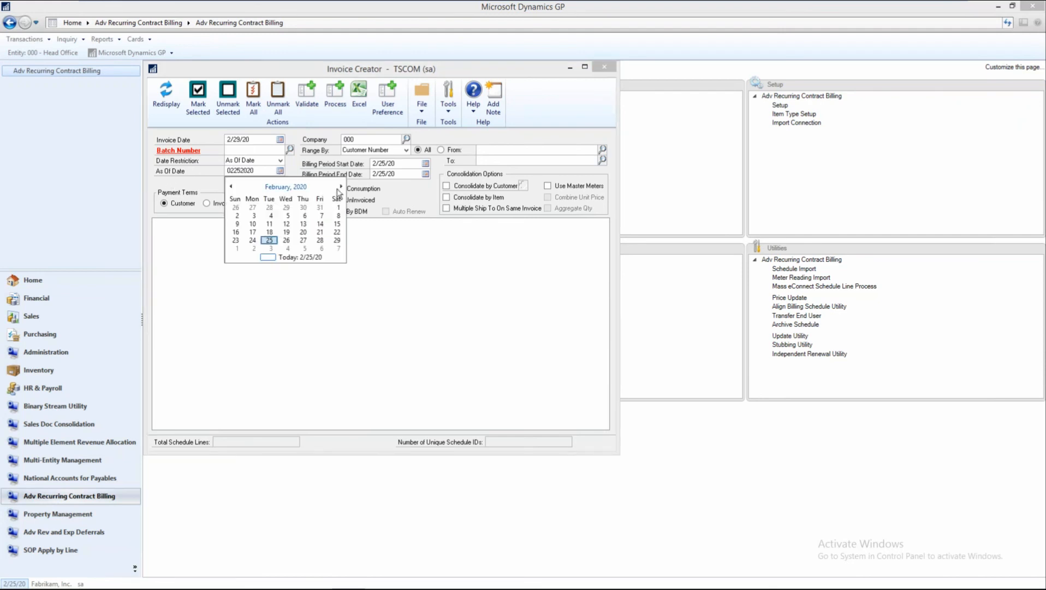
{"action": "left_click", "coordinate": [341, 186]}
{"action": "left_click", "coordinate": [341, 187]}
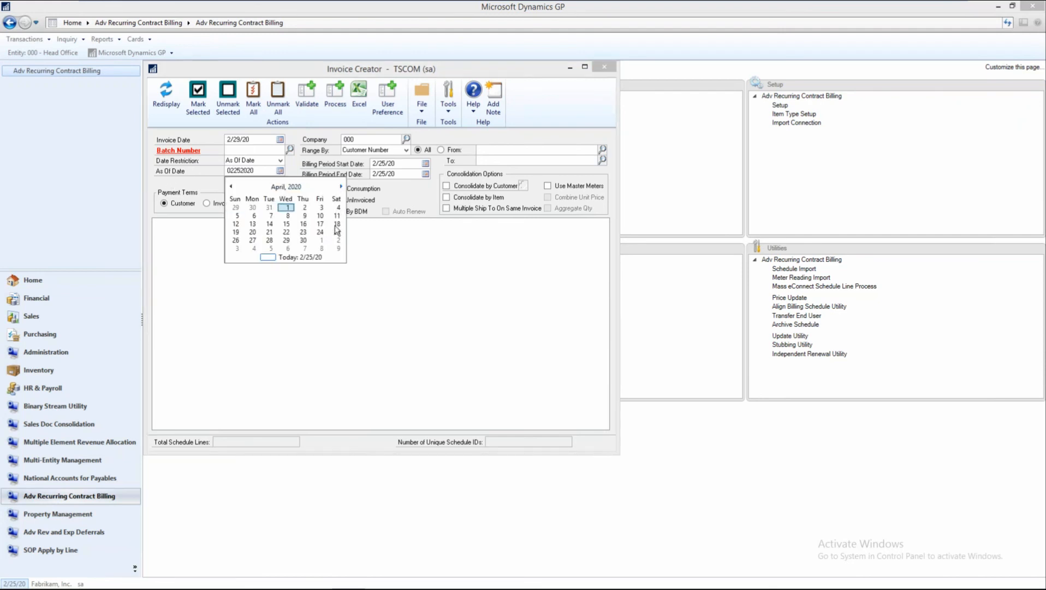
{"action": "left_click", "coordinate": [303, 240]}
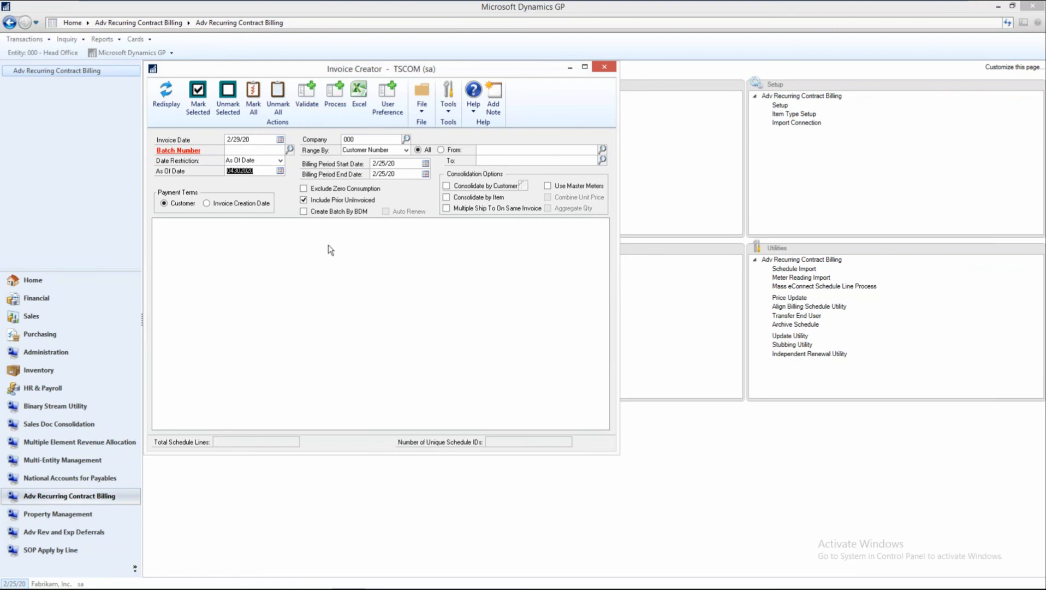
{"action": "left_click", "coordinate": [406, 152]}
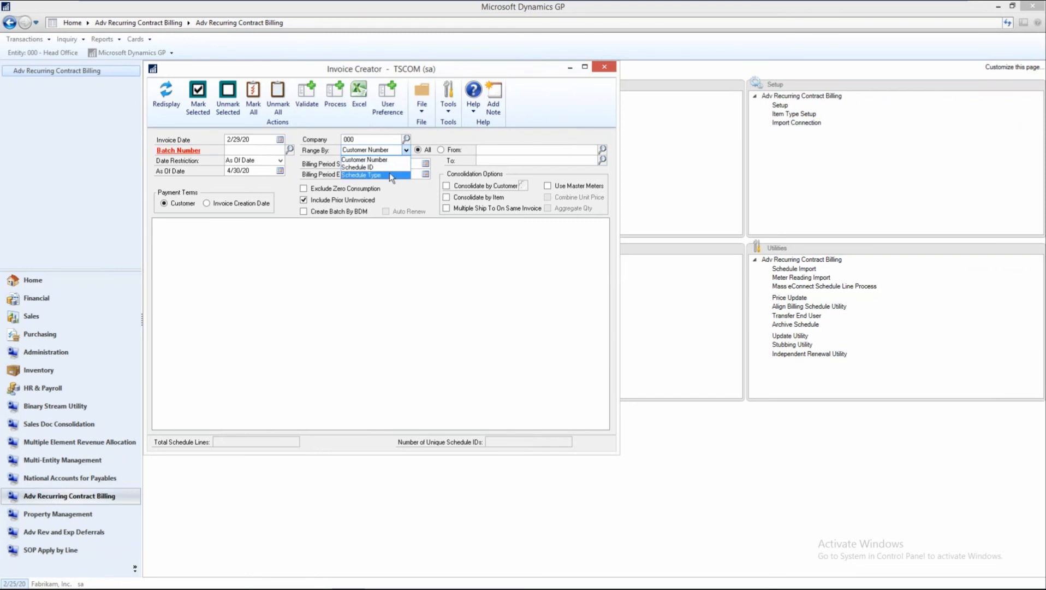
{"action": "left_click", "coordinate": [378, 234]}
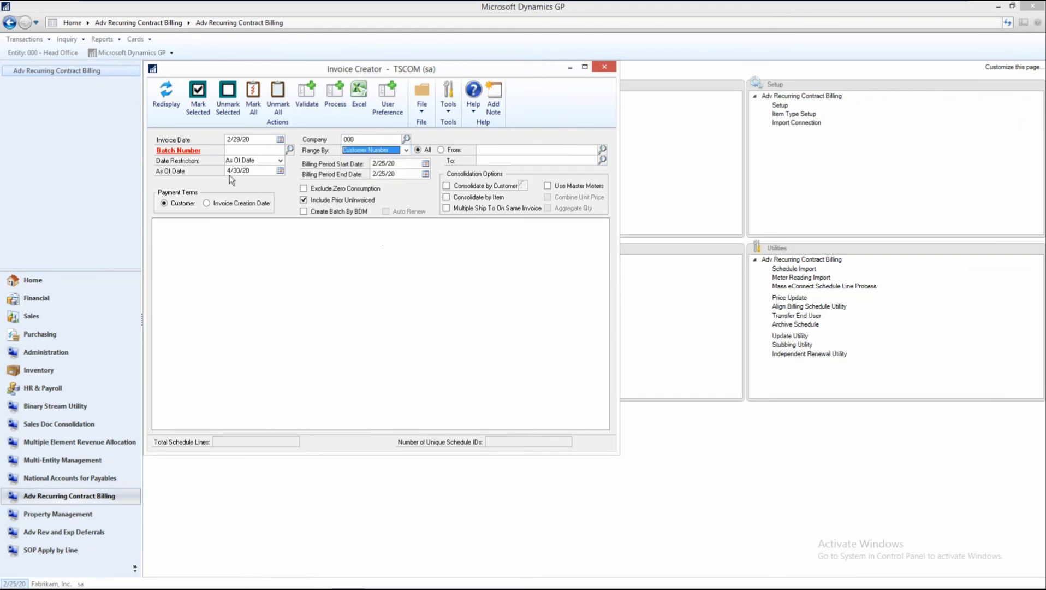
Enter TEST as the batch number, add it as a new sales batch, and save and close the batch entry.
{"action": "left_click", "coordinate": [162, 97]}
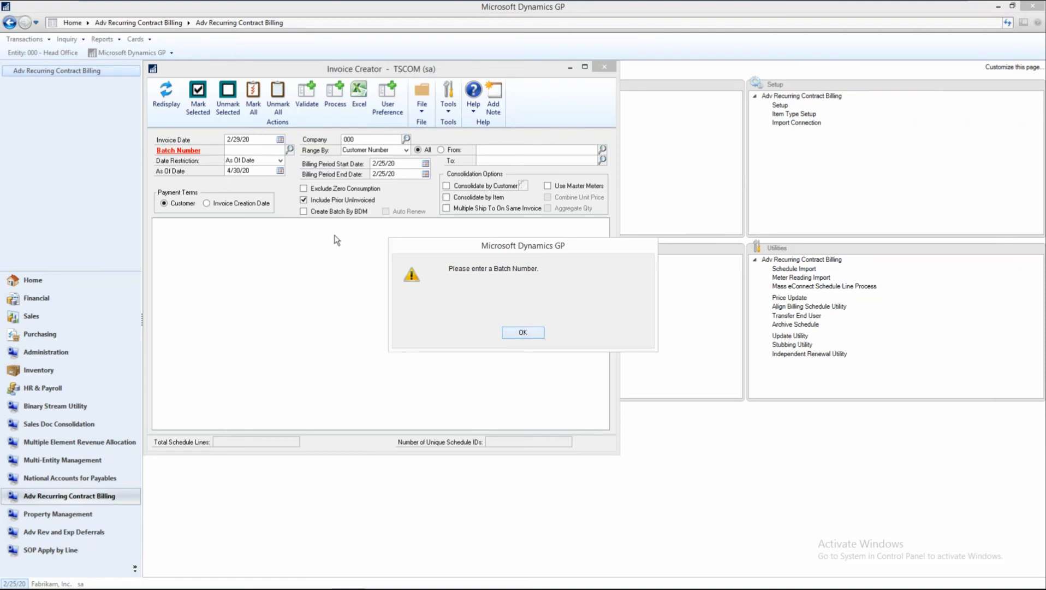
{"action": "left_click", "coordinate": [517, 335]}
{"action": "type", "text": "TEST"}
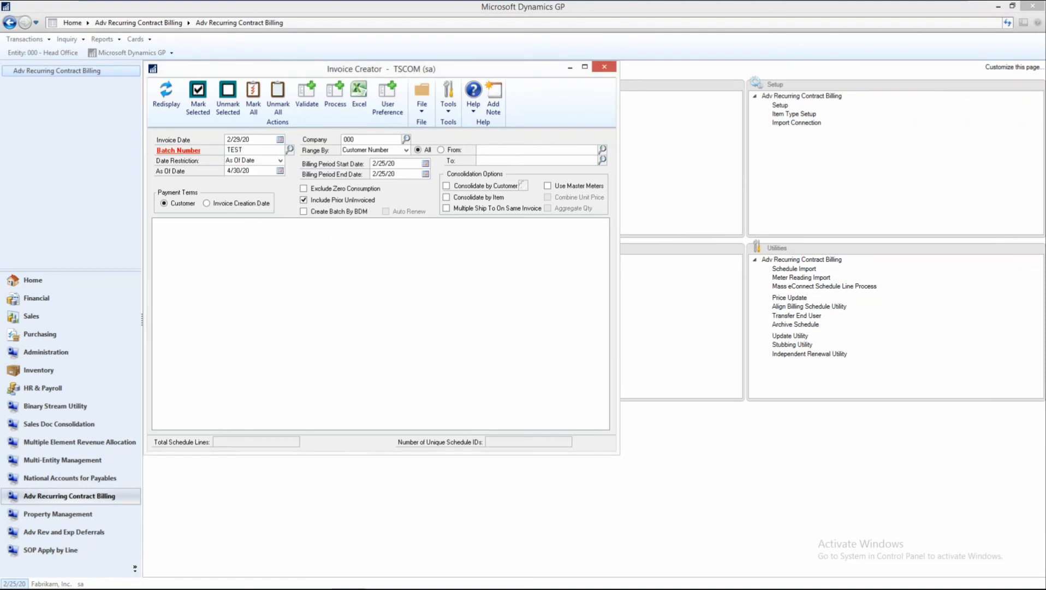
{"action": "key", "text": "Tab"}
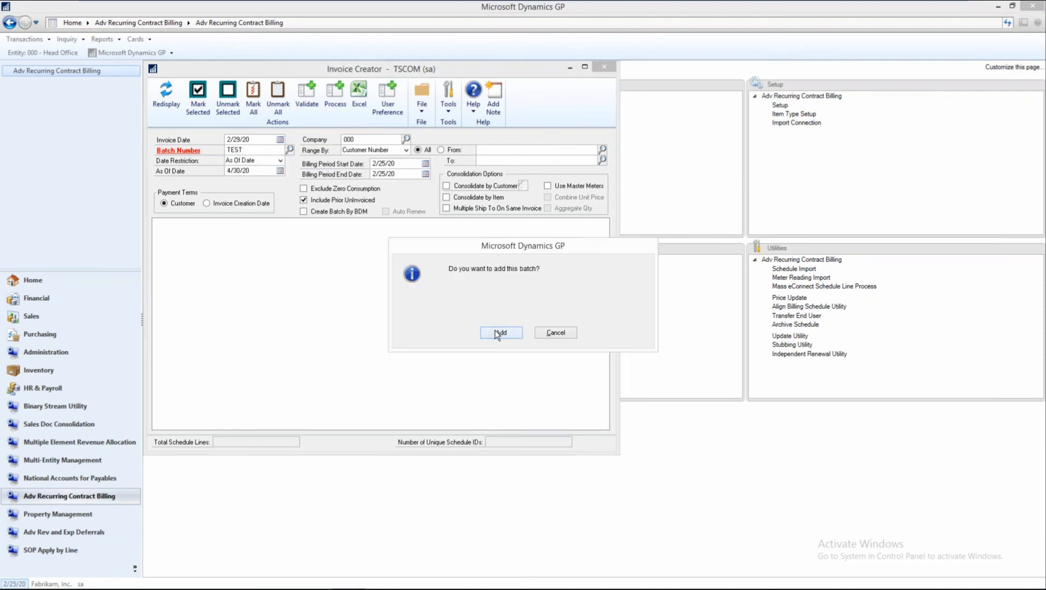
{"action": "left_click", "coordinate": [498, 333]}
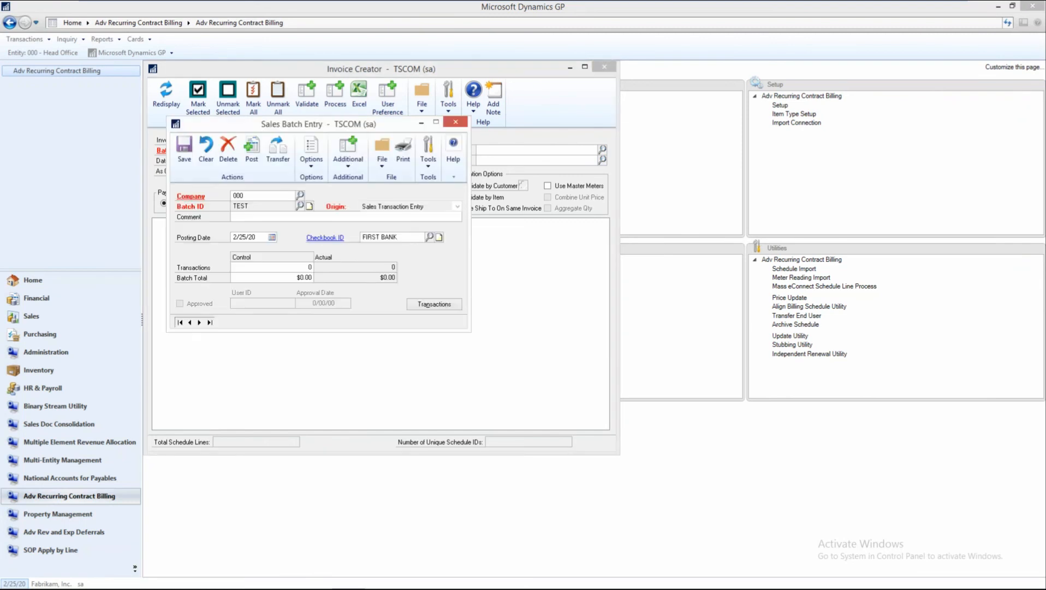
{"action": "left_click", "coordinate": [184, 150]}
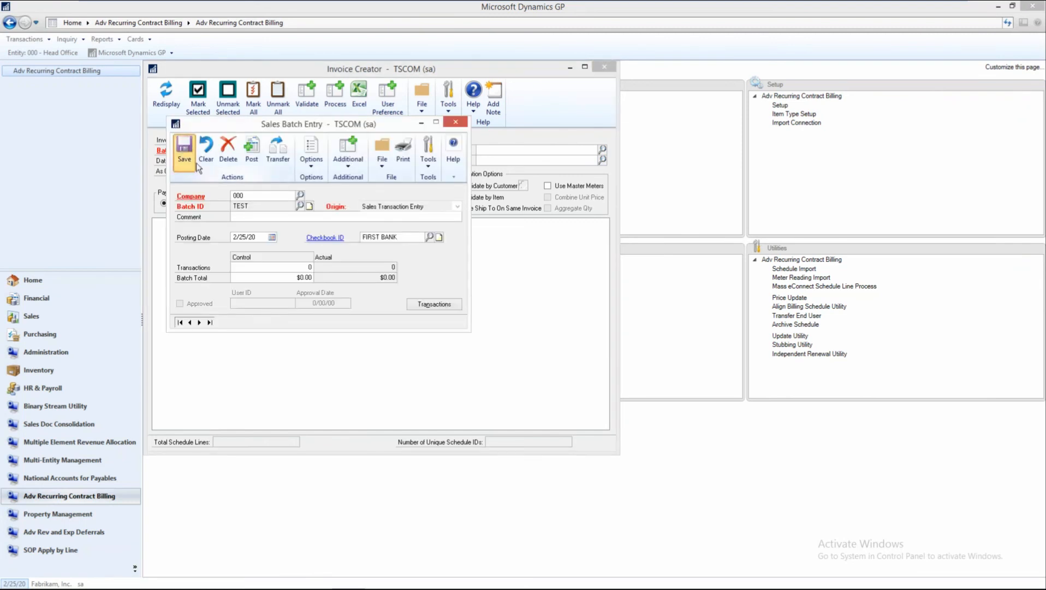
{"action": "left_click", "coordinate": [455, 122]}
Redisplay the schedule lines for the TEST batch and mark all of them for invoicing.
{"action": "left_click", "coordinate": [168, 98]}
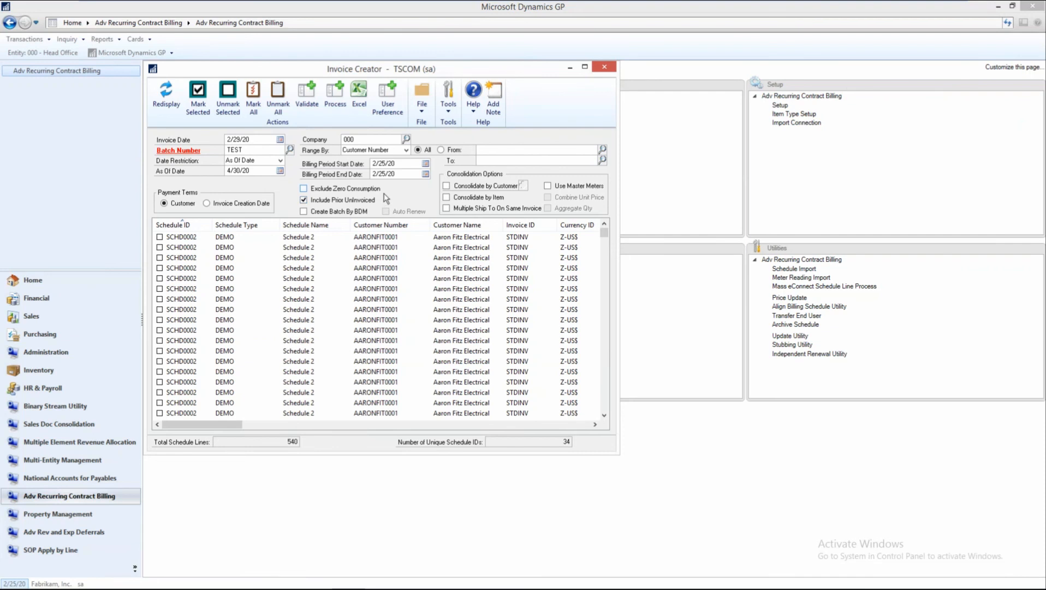
{"action": "left_click", "coordinate": [391, 249]}
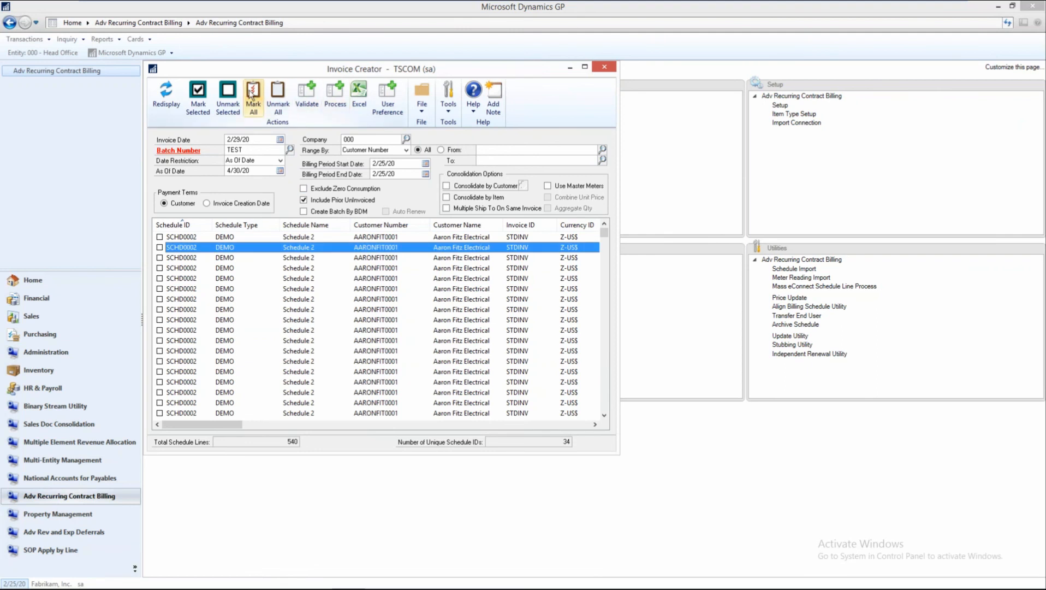
{"action": "left_click", "coordinate": [251, 93]}
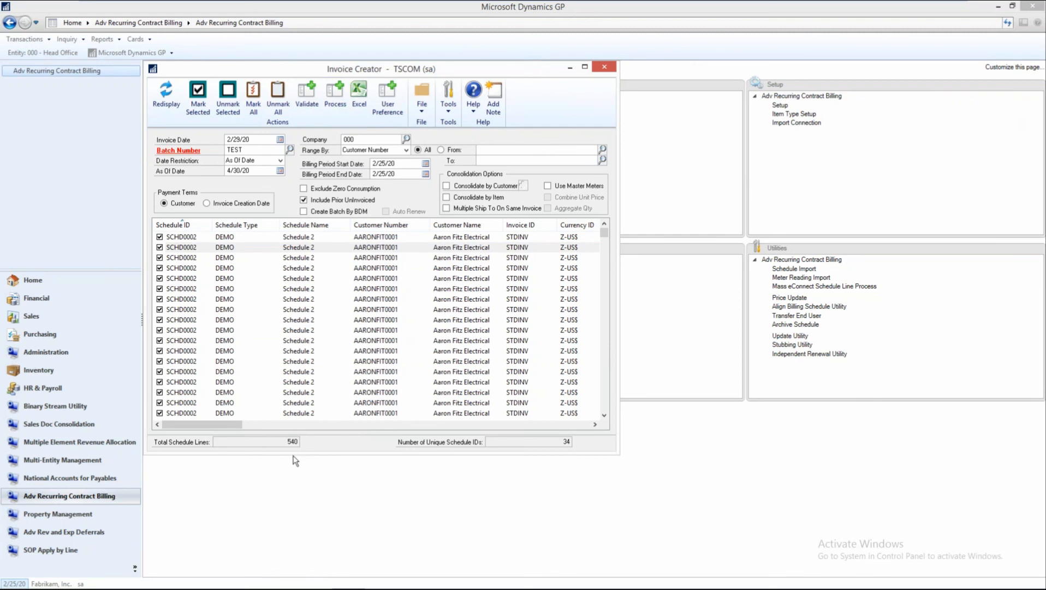
Examine the marked schedule lines by schedule ID, schedule name, customer and invoice ID, and return to the start of the list.
{"action": "left_click_drag", "start_coordinate": [215, 424], "coordinate": [170, 434]}
{"action": "left_click", "coordinate": [199, 392]}
{"action": "scroll", "coordinate": [199, 393], "scroll_direction": "down", "scroll_amount": 3}
{"action": "scroll", "coordinate": [198, 393], "scroll_direction": "down", "scroll_amount": 3}
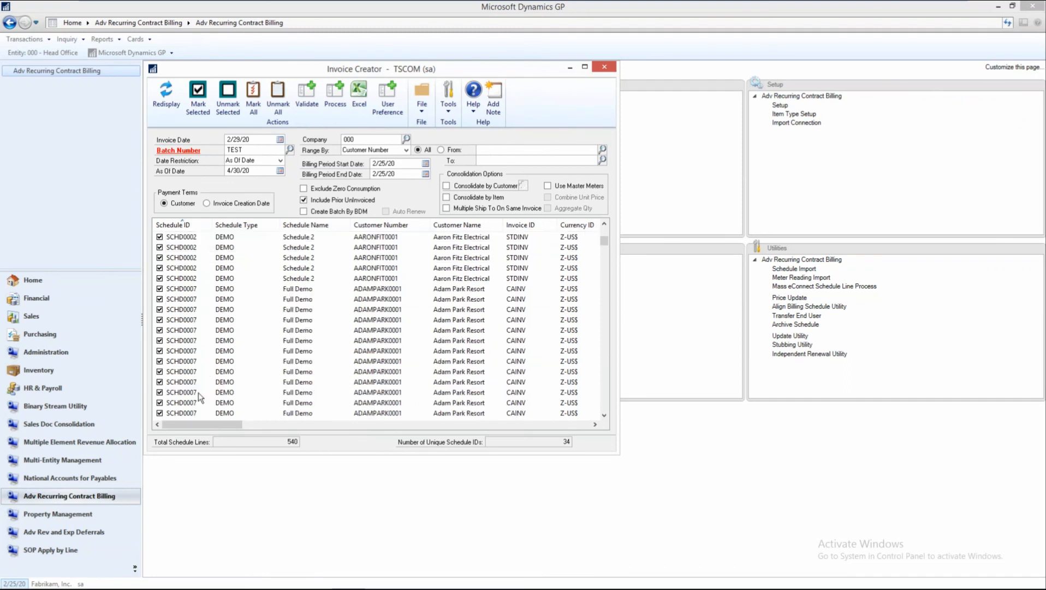
{"action": "left_click", "coordinate": [196, 288]}
{"action": "scroll", "coordinate": [197, 289], "scroll_direction": "down", "scroll_amount": 5}
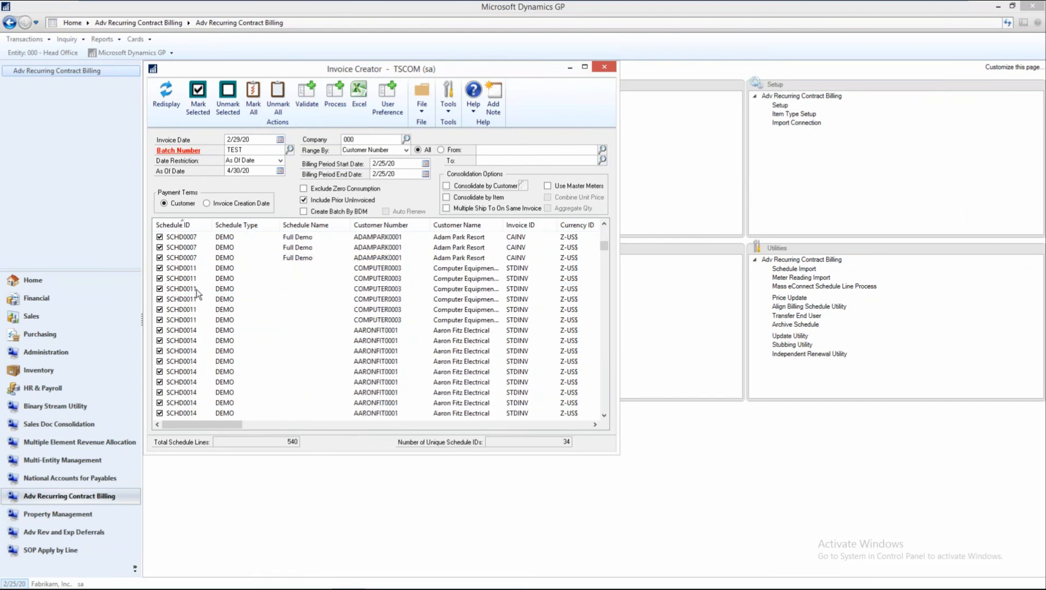
{"action": "scroll", "coordinate": [198, 293], "scroll_direction": "up", "scroll_amount": 5}
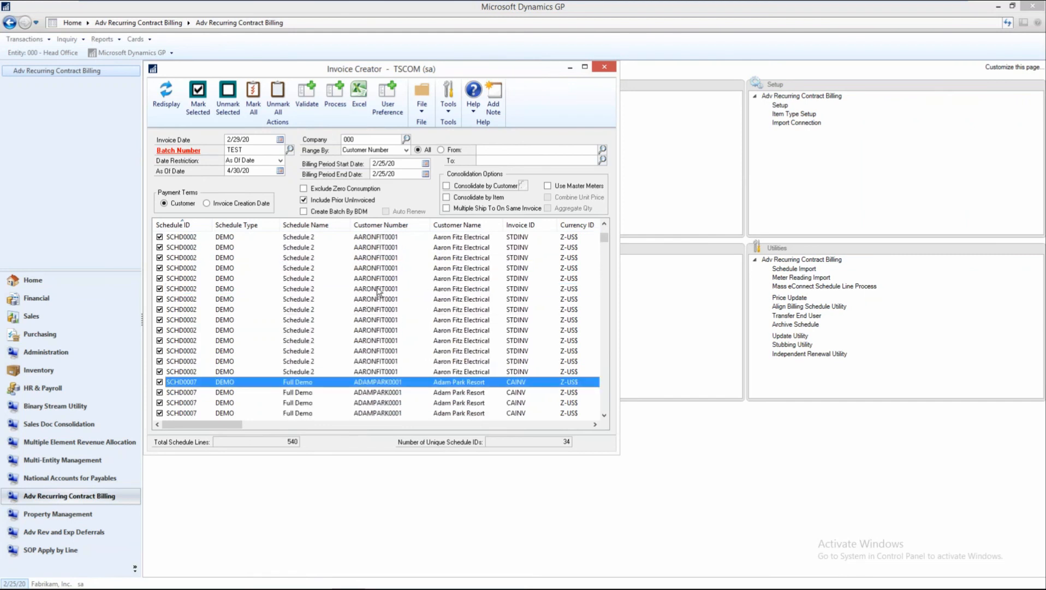
{"action": "scroll", "coordinate": [192, 296], "scroll_direction": "down", "scroll_amount": 5}
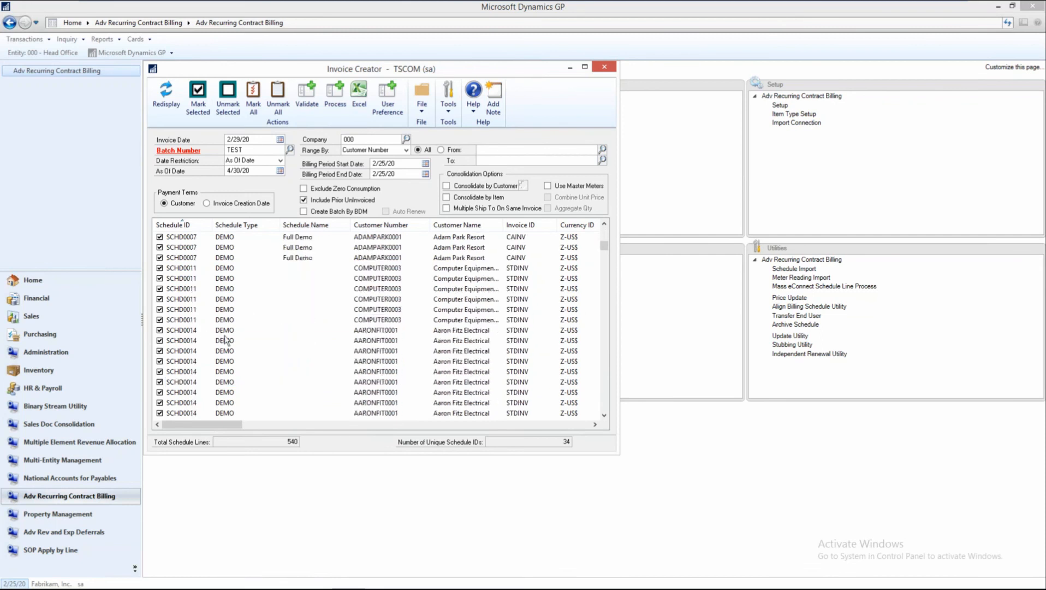
{"action": "left_click", "coordinate": [195, 334]}
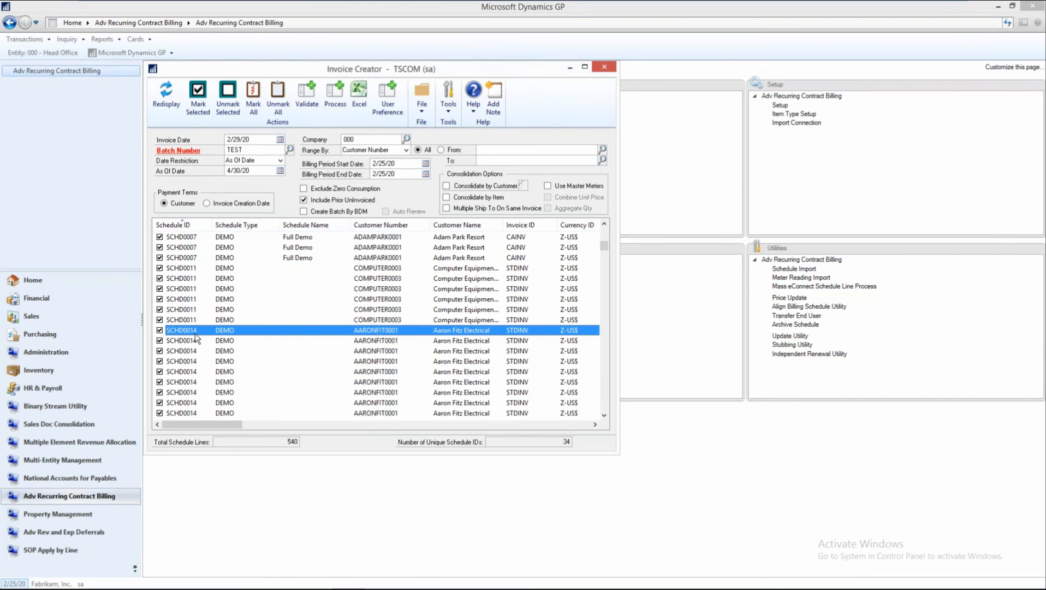
{"action": "scroll", "coordinate": [195, 334], "scroll_direction": "down", "scroll_amount": 4}
{"action": "scroll", "coordinate": [194, 334], "scroll_direction": "down", "scroll_amount": 2}
{"action": "scroll", "coordinate": [196, 335], "scroll_direction": "down", "scroll_amount": 3}
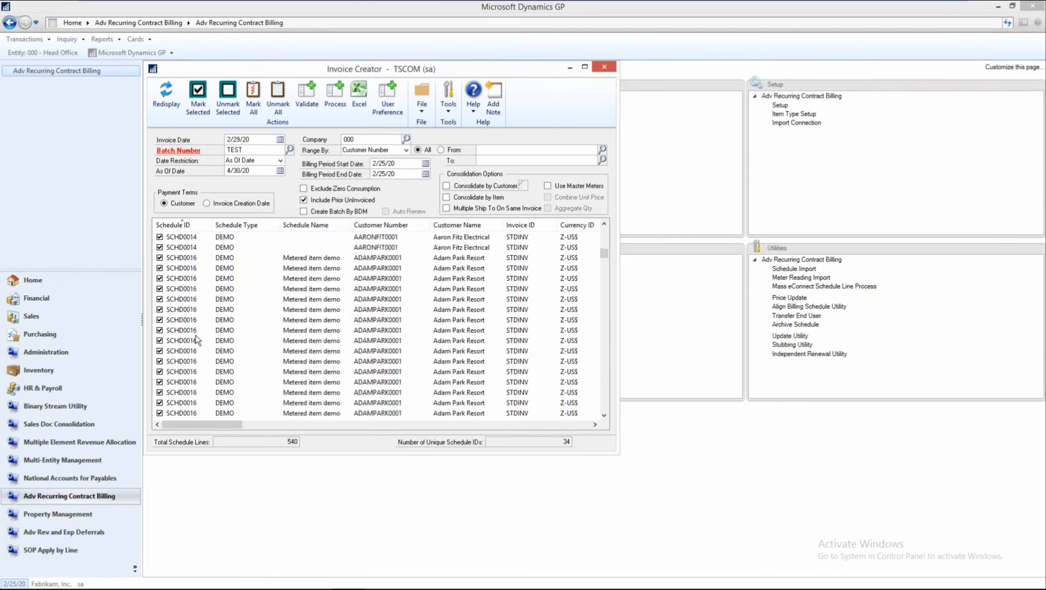
{"action": "scroll", "coordinate": [195, 336], "scroll_direction": "down", "scroll_amount": 8}
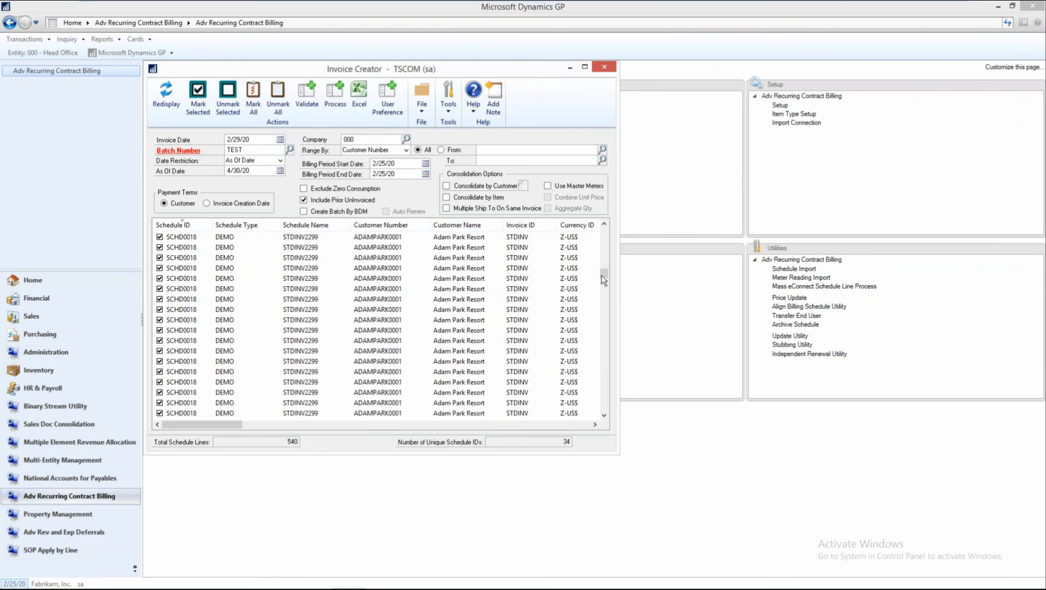
{"action": "left_click_drag", "start_coordinate": [605, 247], "coordinate": [605, 226]}
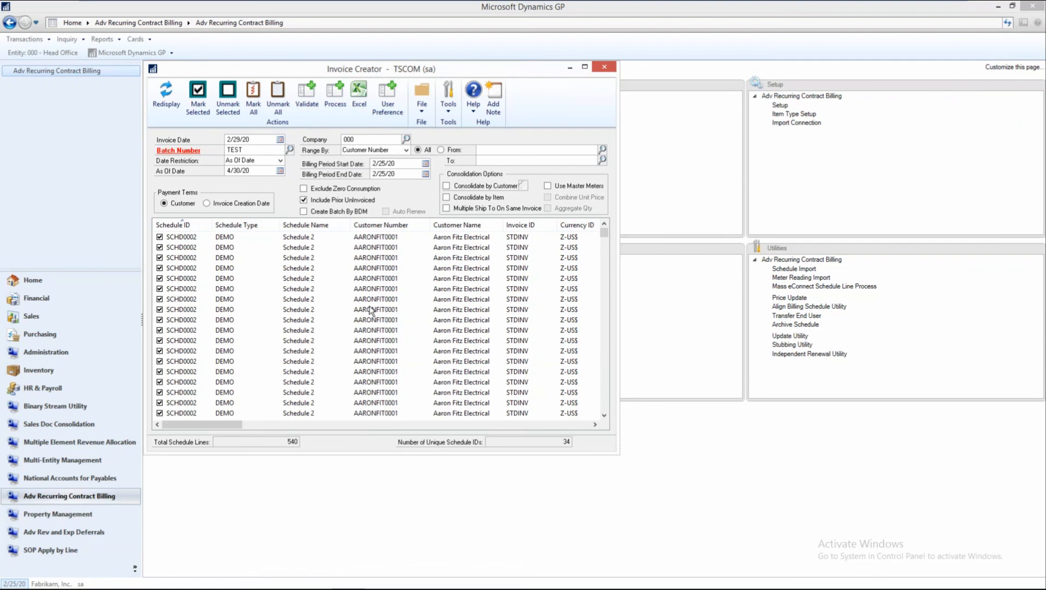
Turn on Consolidate by Customer and review the sales user-defined fields available for consolidation.
{"action": "left_click", "coordinate": [447, 187]}
{"action": "left_click", "coordinate": [523, 186]}
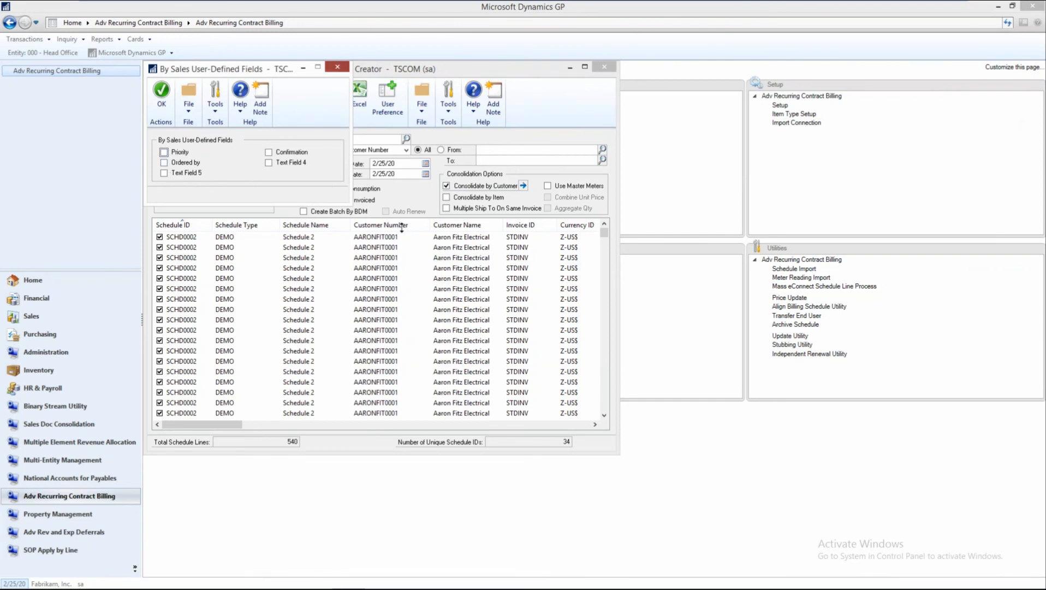
{"action": "left_click", "coordinate": [372, 247]}
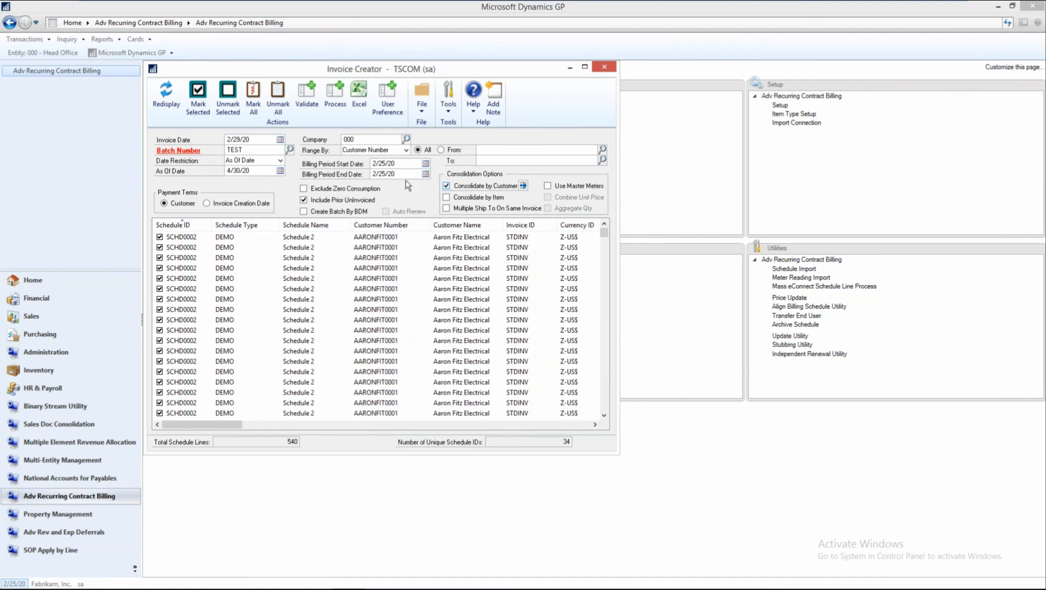
Clear the batch number, accept clearing the current results, and close the Invoice Creator without processing.
{"action": "double_click", "coordinate": [252, 148]}
{"action": "key", "text": "BackSpace"}
{"action": "left_click", "coordinate": [172, 96]}
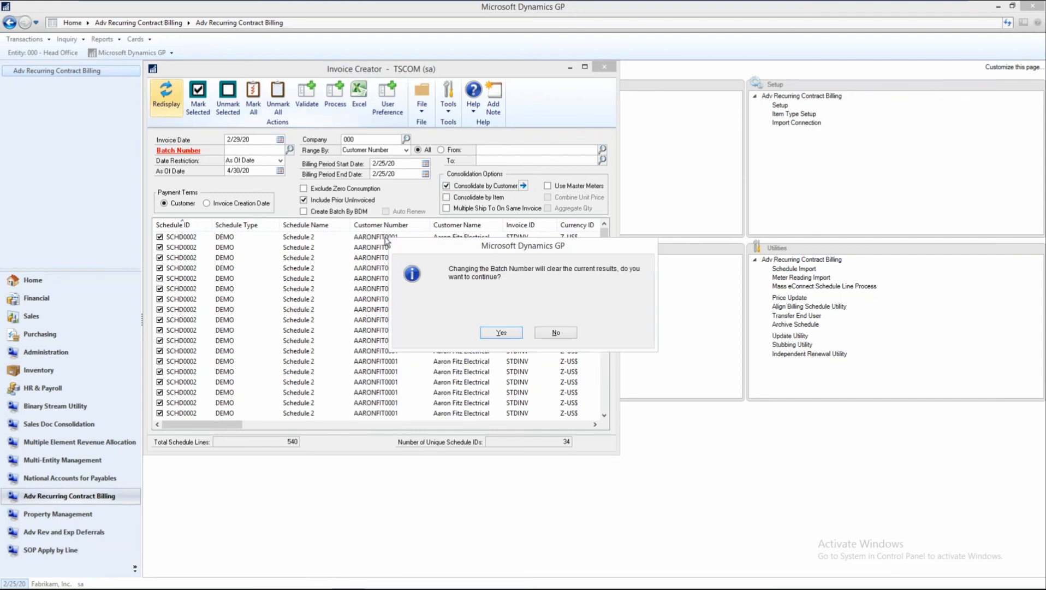
{"action": "left_click", "coordinate": [499, 332]}
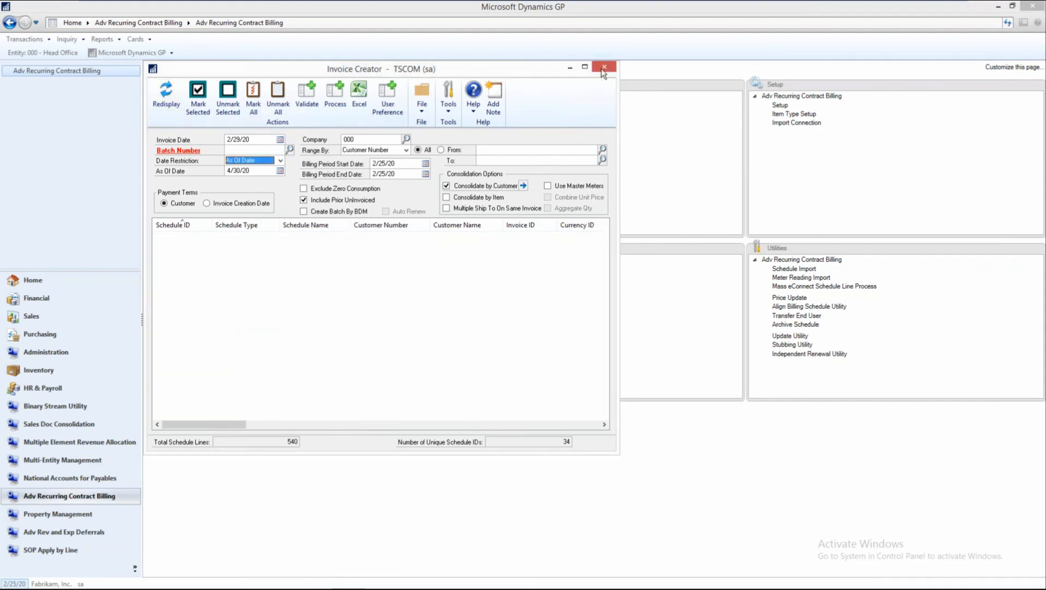
{"action": "left_click", "coordinate": [604, 67]}
Open the last billing schedule, review its Invoice Separately option, and close the billing schedule.
{"action": "left_click", "coordinate": [494, 105]}
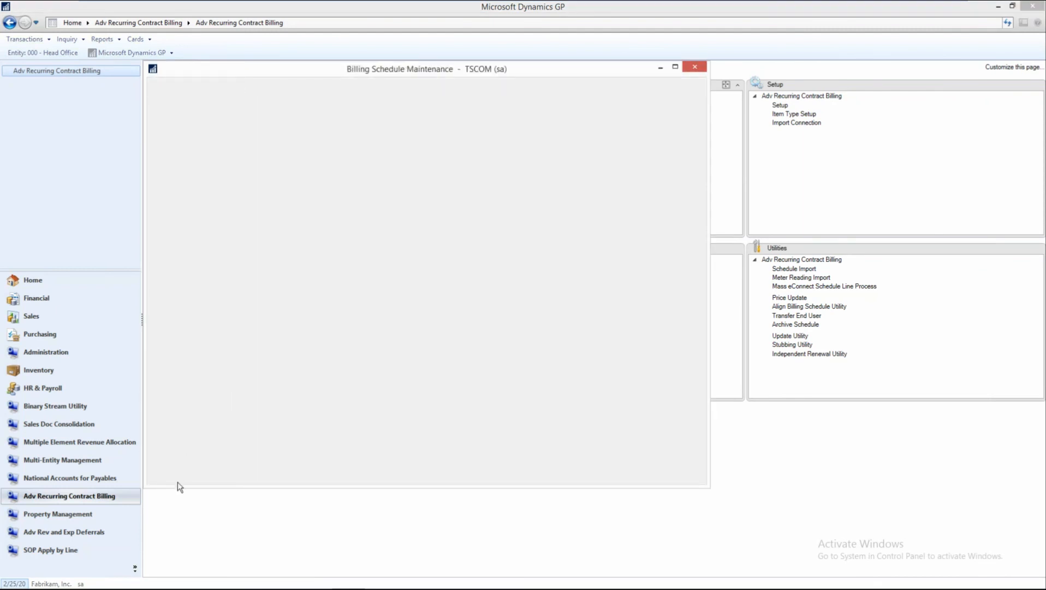
{"action": "left_click", "coordinate": [185, 476]}
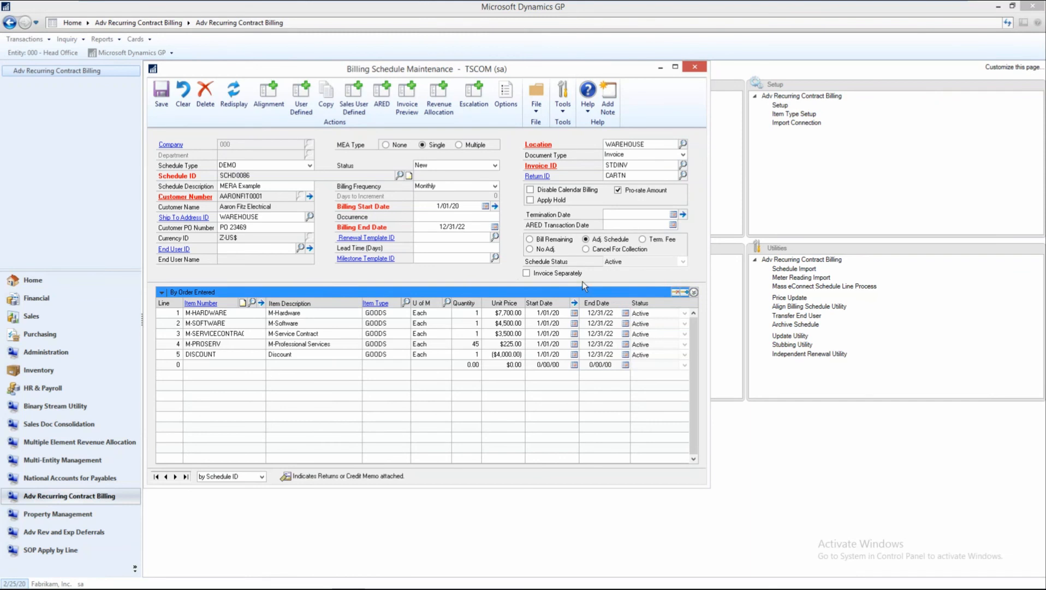
{"action": "left_click", "coordinate": [527, 273]}
{"action": "left_click", "coordinate": [695, 67]}
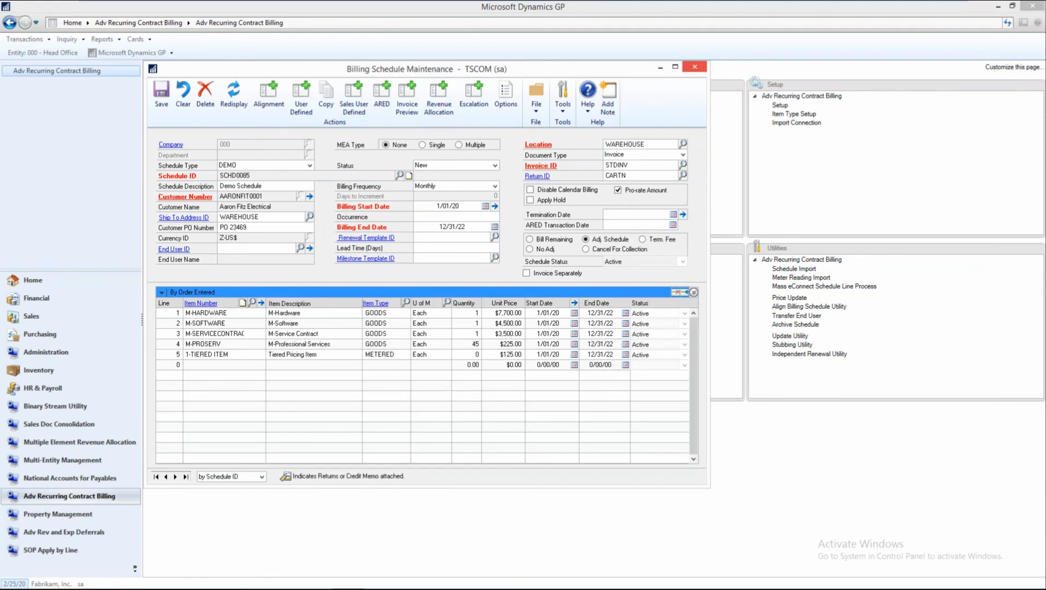
{"action": "left_click", "coordinate": [704, 67]}
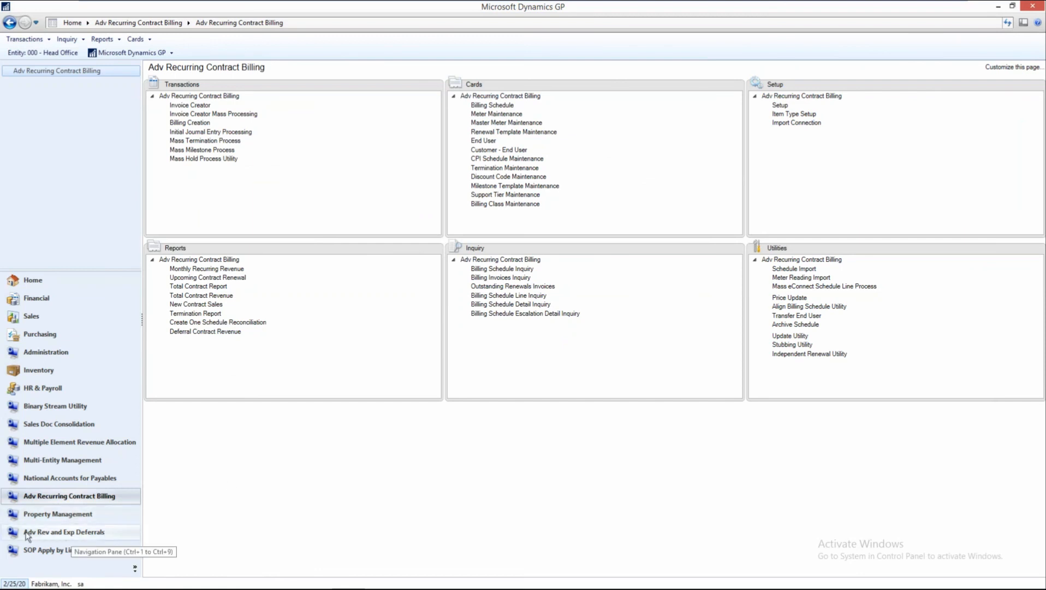
Go to Adv Rev and Exp Deferrals, open the recognition schedule entry, and display the last recognition schedule.
{"action": "left_click", "coordinate": [48, 533]}
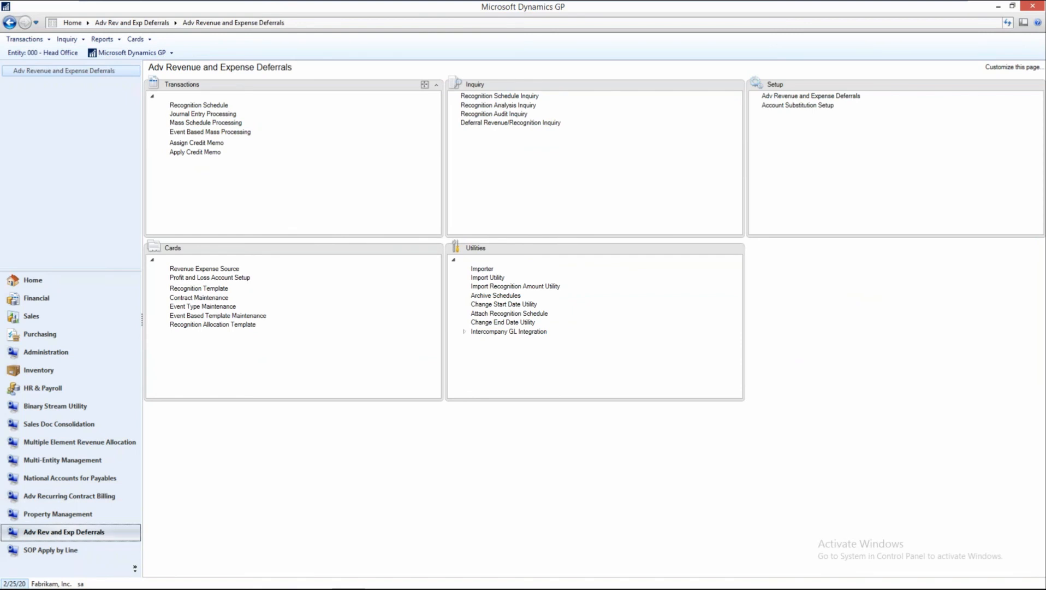
{"action": "left_click", "coordinate": [191, 105]}
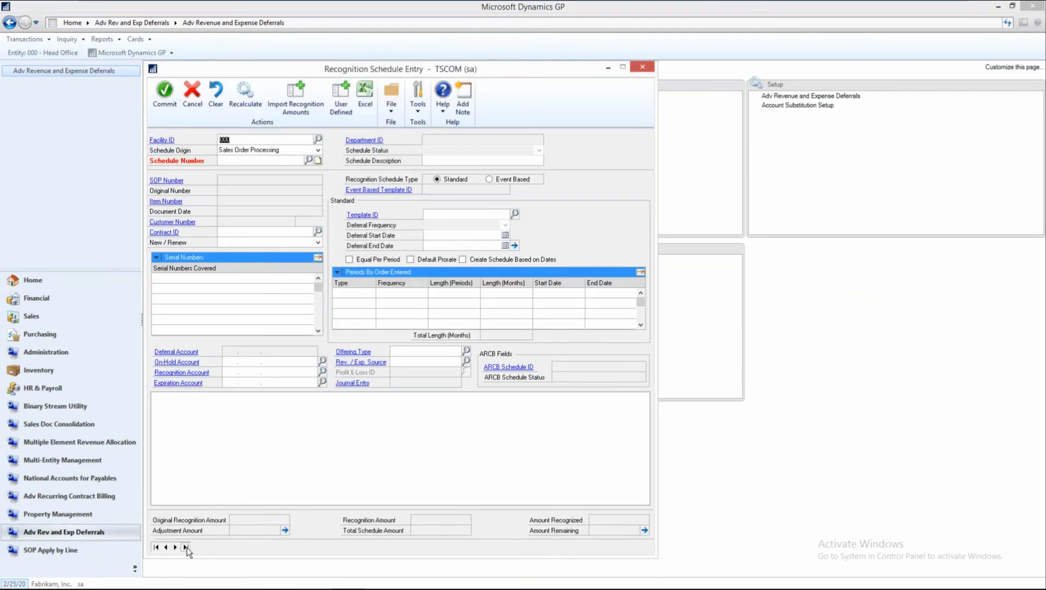
{"action": "left_click", "coordinate": [186, 547]}
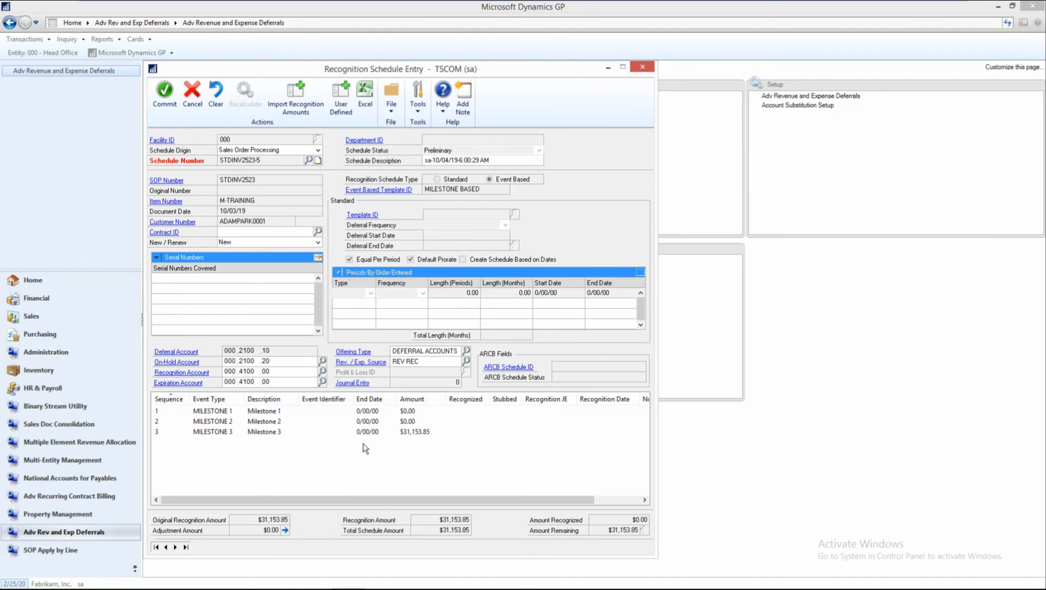
Open the sales line item deferral for the milestone schedule and try to set an end date for Milestone 1.
{"action": "double_click", "coordinate": [273, 421]}
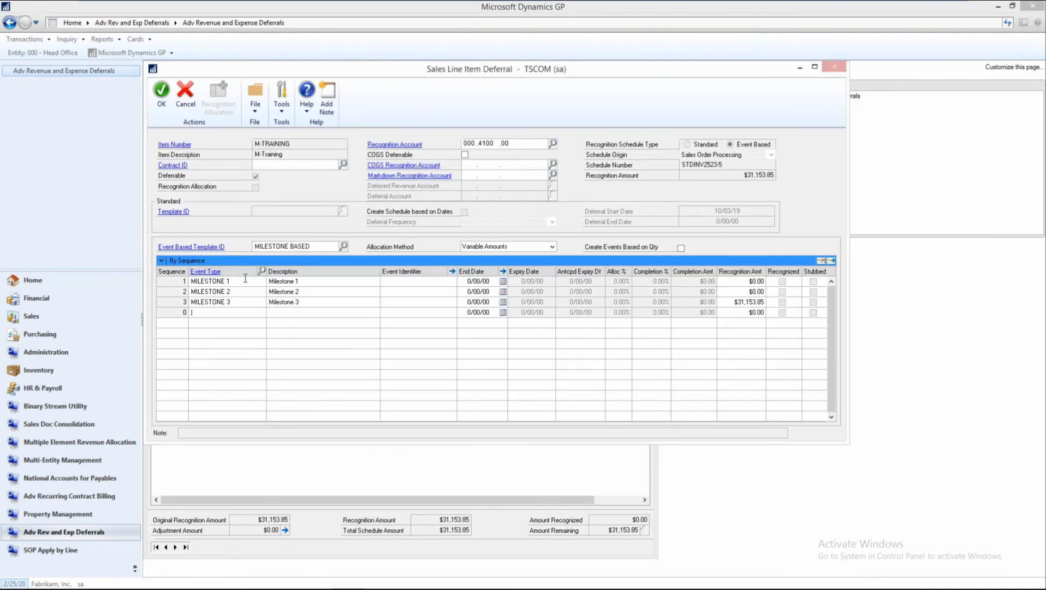
{"action": "left_click", "coordinate": [475, 281]}
{"action": "left_click", "coordinate": [503, 282]}
{"action": "left_click", "coordinate": [498, 352]}
{"action": "key", "text": "Tab"}
{"action": "left_click", "coordinate": [755, 310]}
{"action": "left_click", "coordinate": [535, 332]}
{"action": "left_click", "coordinate": [473, 281]}
{"action": "key", "text": "BackSpace"}
{"action": "left_click", "coordinate": [479, 291]}
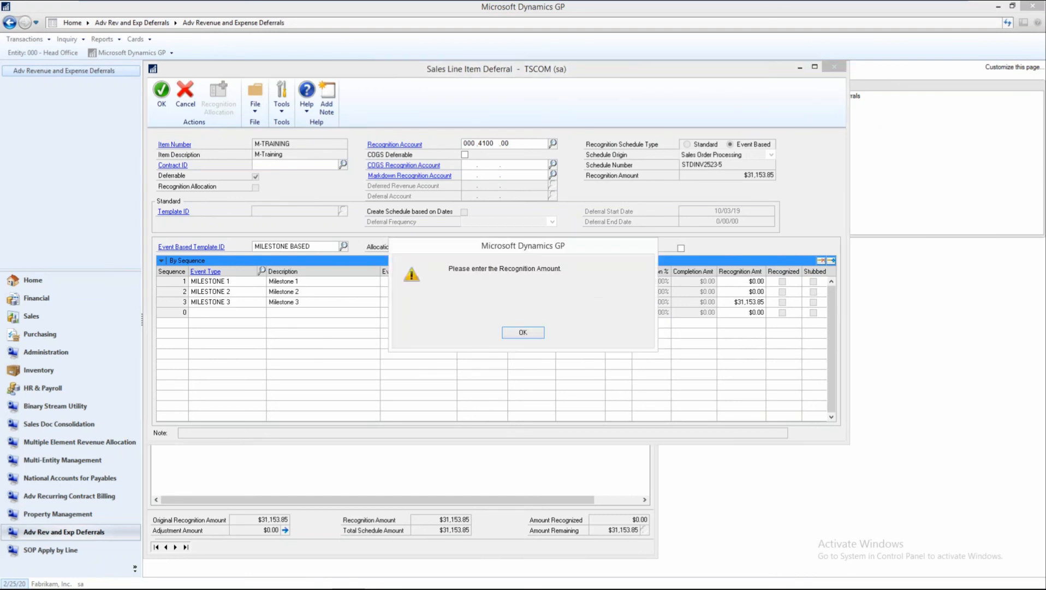
{"action": "left_click", "coordinate": [523, 333]}
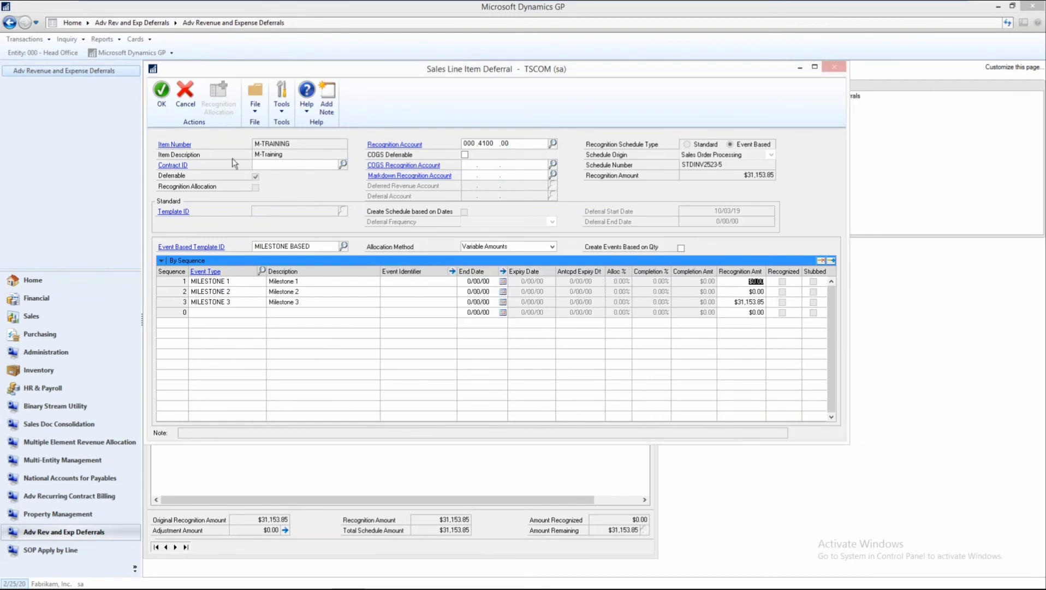
{"action": "left_click", "coordinate": [185, 94]}
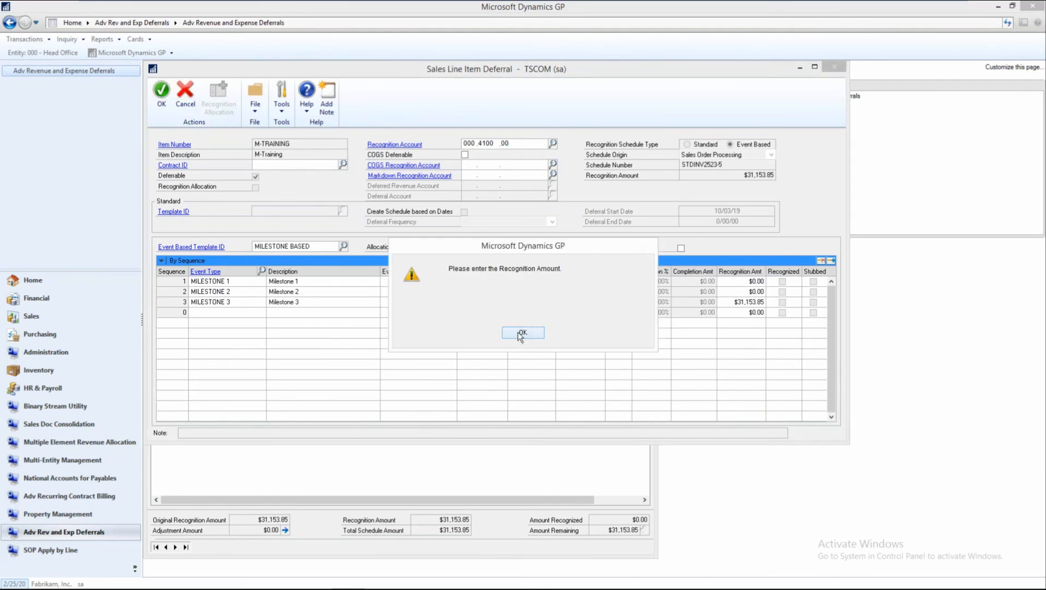
{"action": "left_click", "coordinate": [521, 334]}
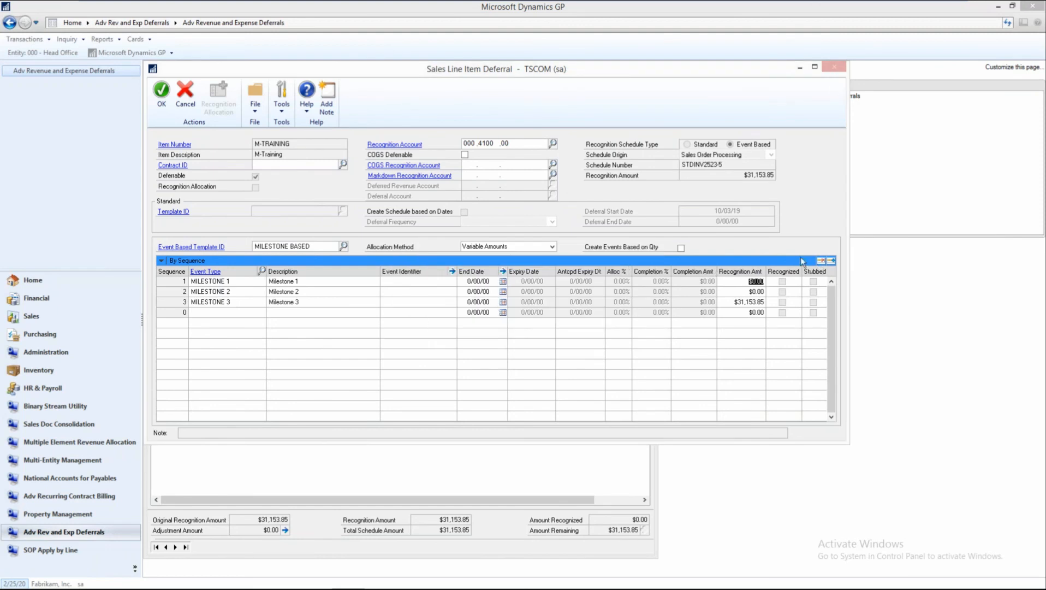
Delete the Milestone 1 line and accept the line item deferral with the remaining milestones.
{"action": "left_click", "coordinate": [821, 261]}
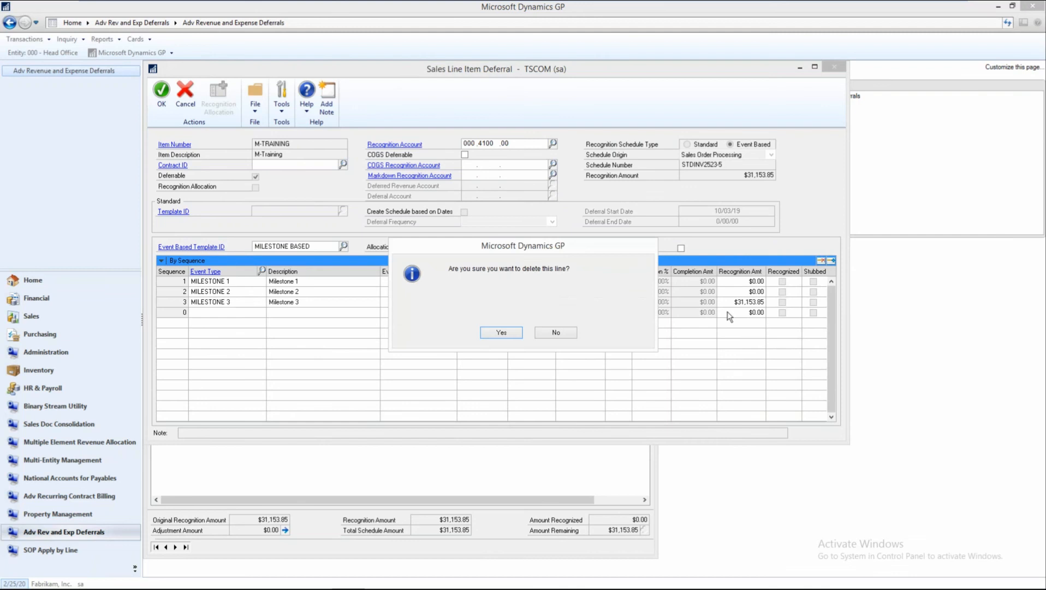
{"action": "left_click", "coordinate": [507, 336]}
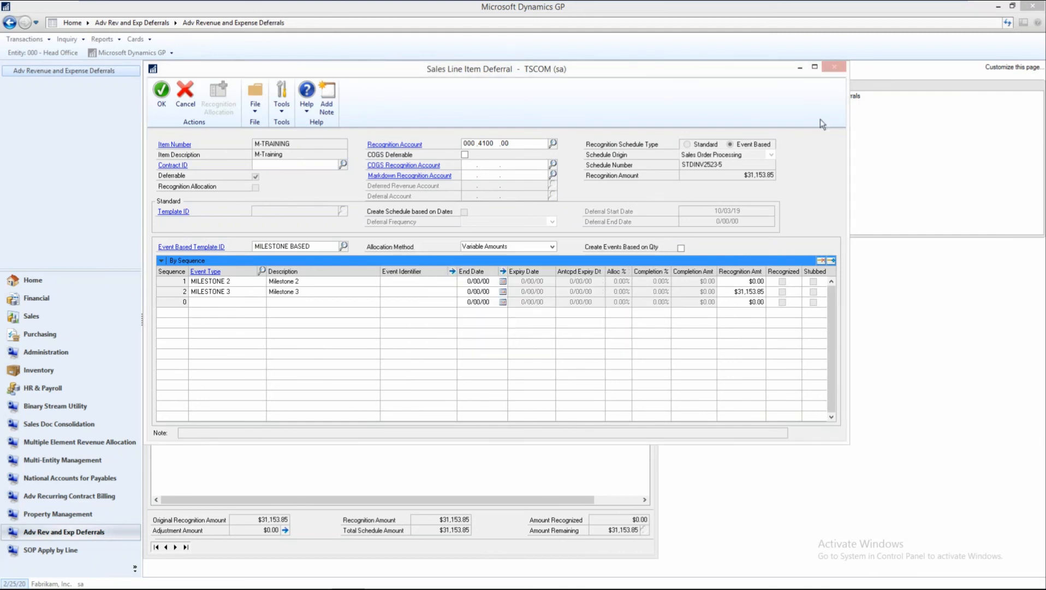
{"action": "left_click", "coordinate": [162, 92]}
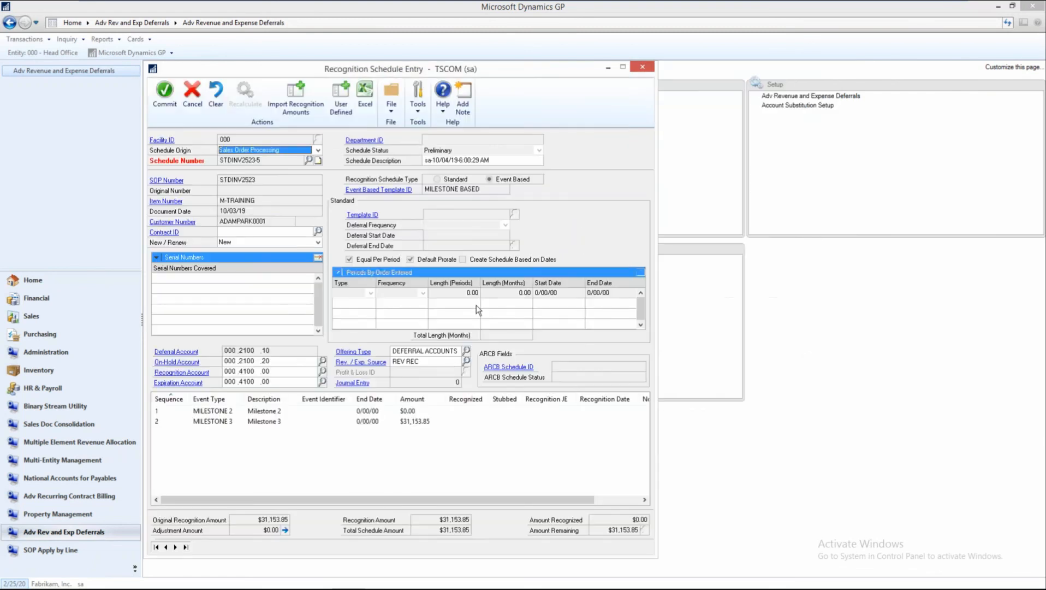
Go back to the M-SERVICECONTRACT recognition schedule and examine the start dates, end dates and amounts of its first, middle and last periods.
{"action": "left_click", "coordinate": [166, 548]}
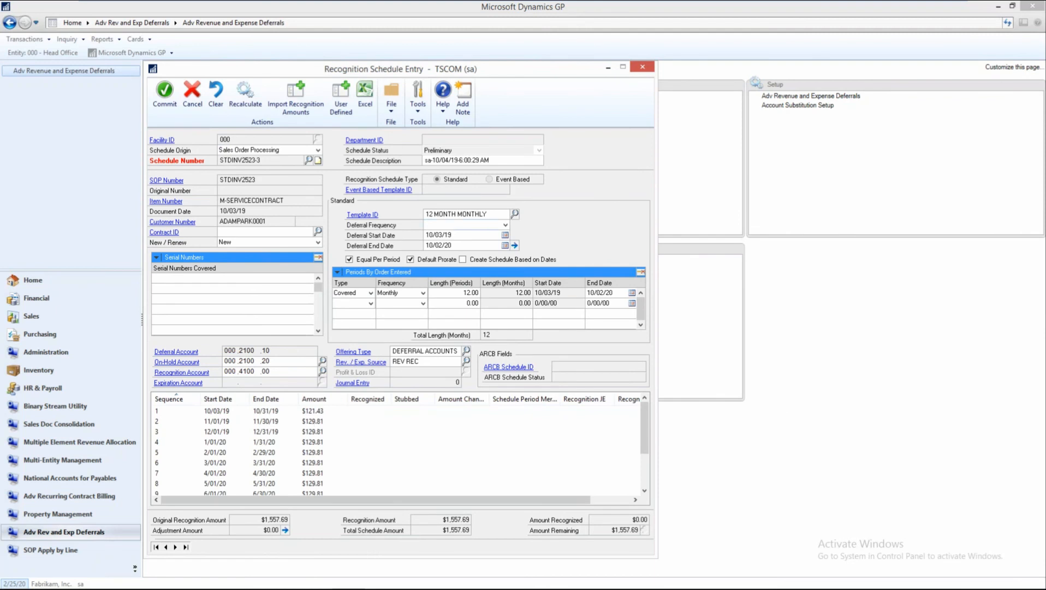
{"action": "left_click", "coordinate": [268, 412]}
{"action": "key", "text": "Down"}
{"action": "key", "text": "Down"}
{"action": "key", "text": "Down"}
{"action": "key", "text": "Down"}
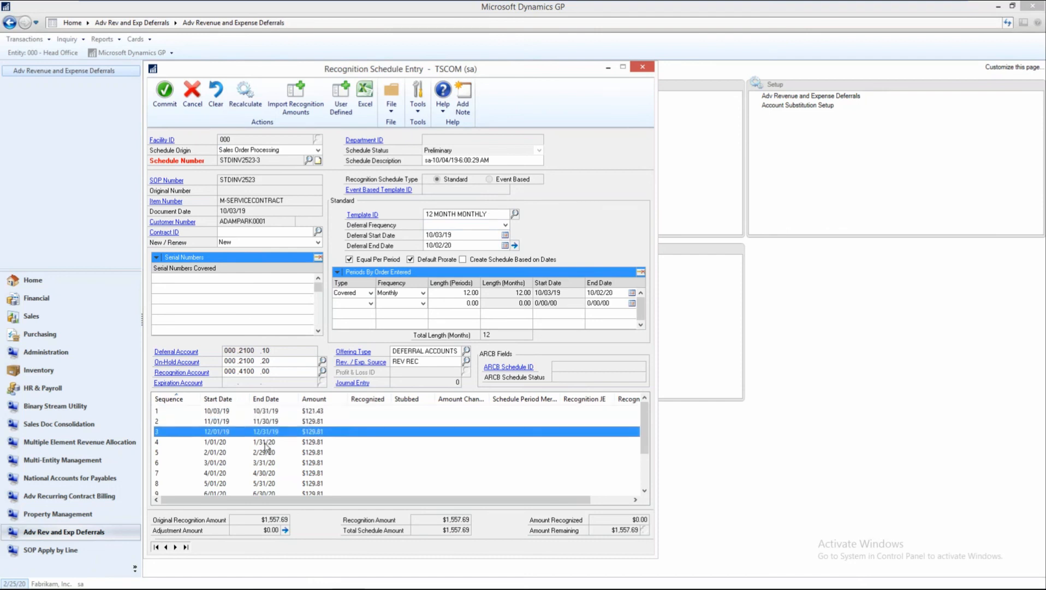
{"action": "key", "text": "Down"}
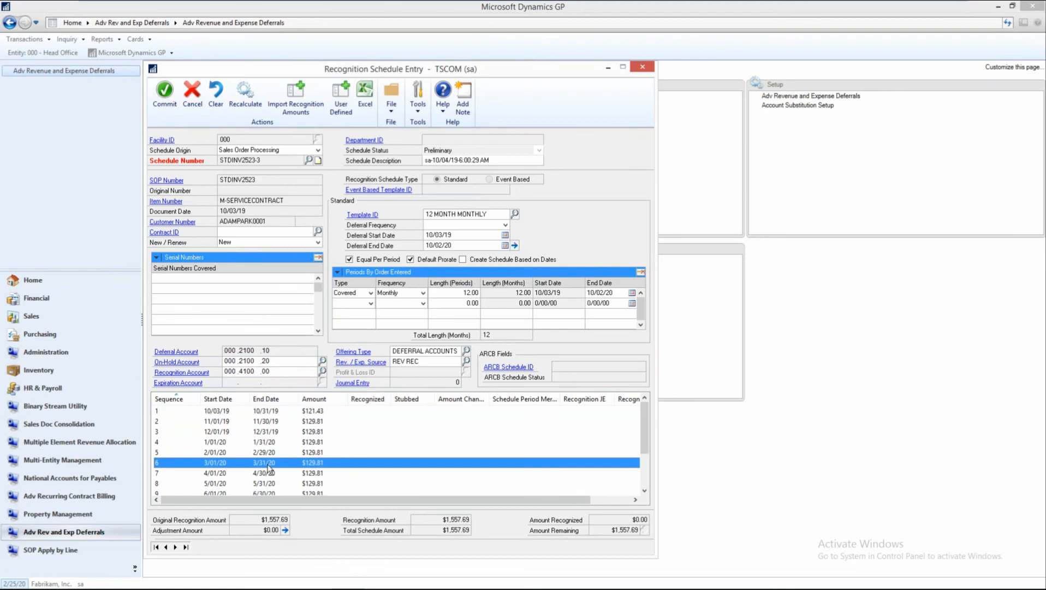
{"action": "left_click", "coordinate": [218, 413]}
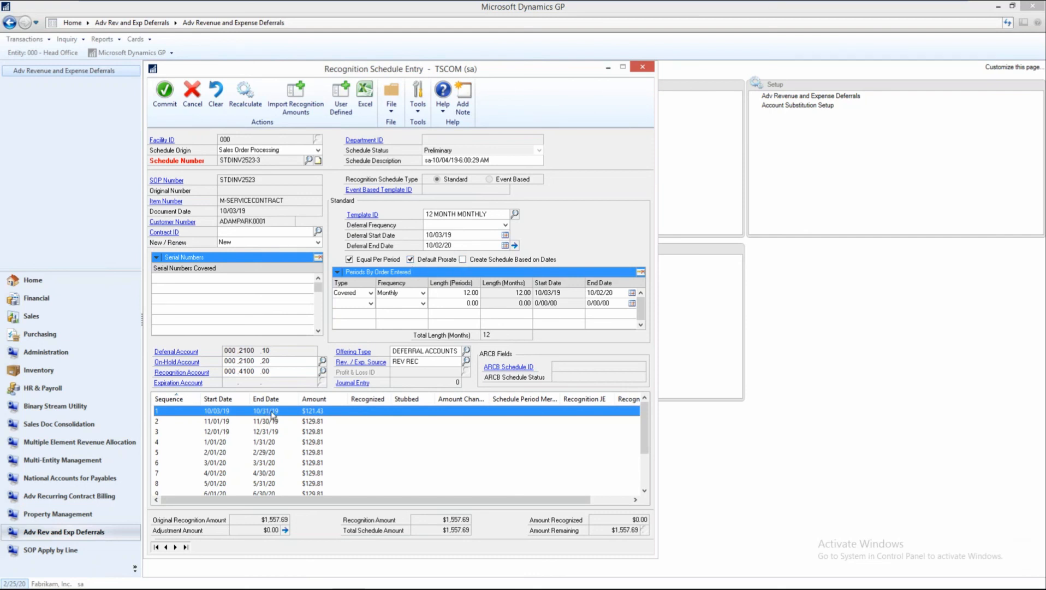
{"action": "scroll", "coordinate": [271, 410], "scroll_direction": "down", "scroll_amount": 2}
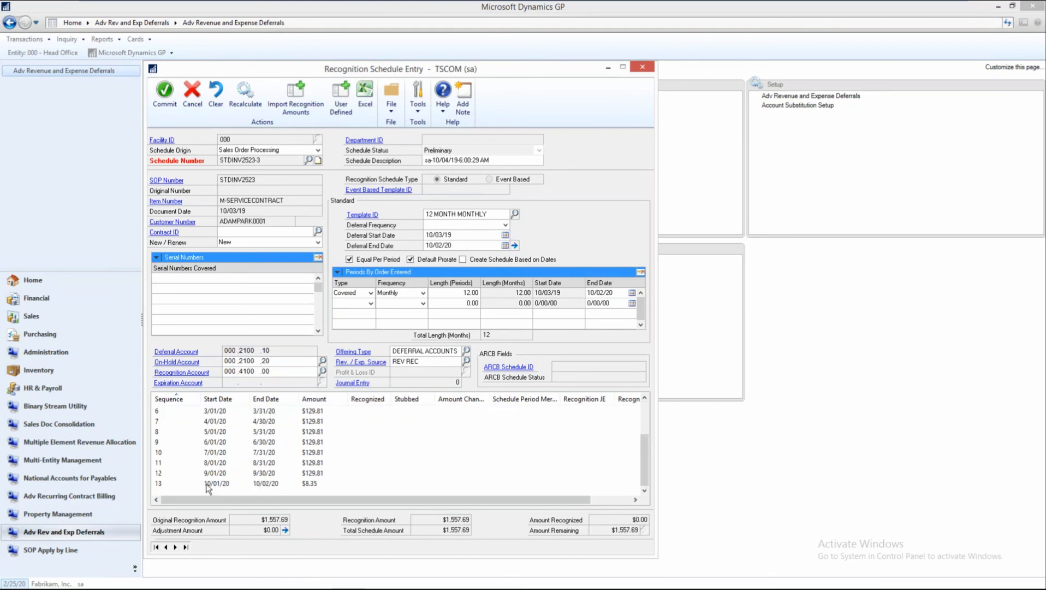
{"action": "left_click", "coordinate": [349, 481]}
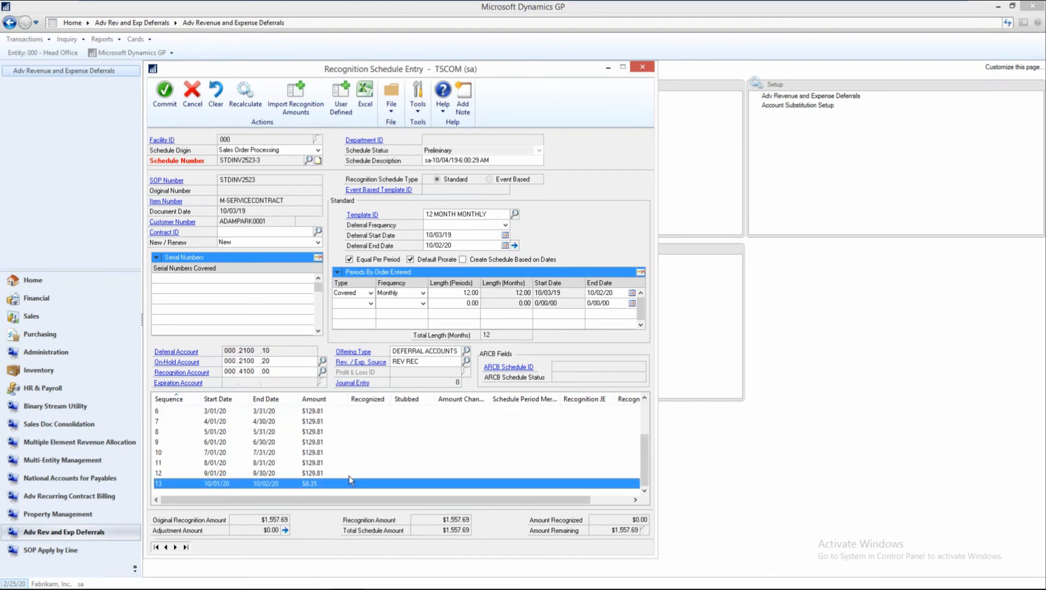
{"action": "scroll", "coordinate": [349, 481], "scroll_direction": "up", "scroll_amount": 2}
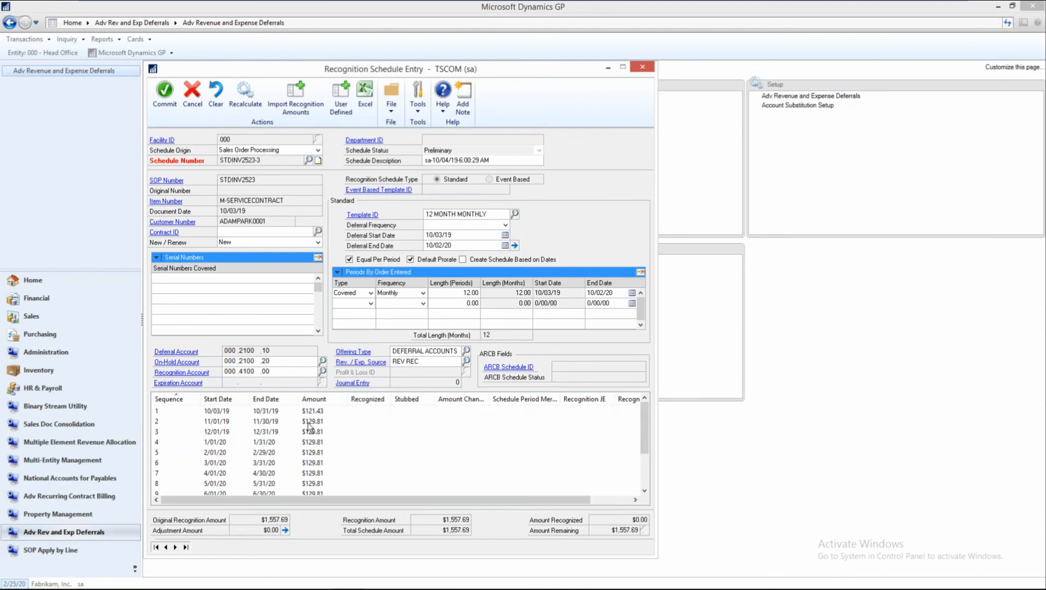
{"action": "left_click", "coordinate": [313, 423]}
{"action": "left_click", "coordinate": [321, 435]}
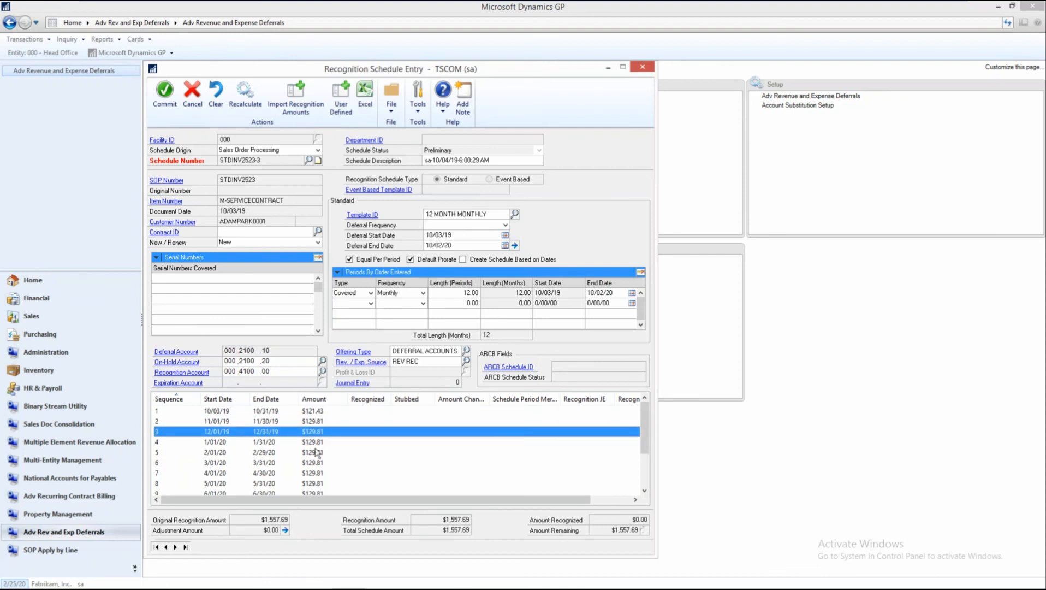
{"action": "left_click", "coordinate": [314, 455]}
{"action": "left_click", "coordinate": [317, 463]}
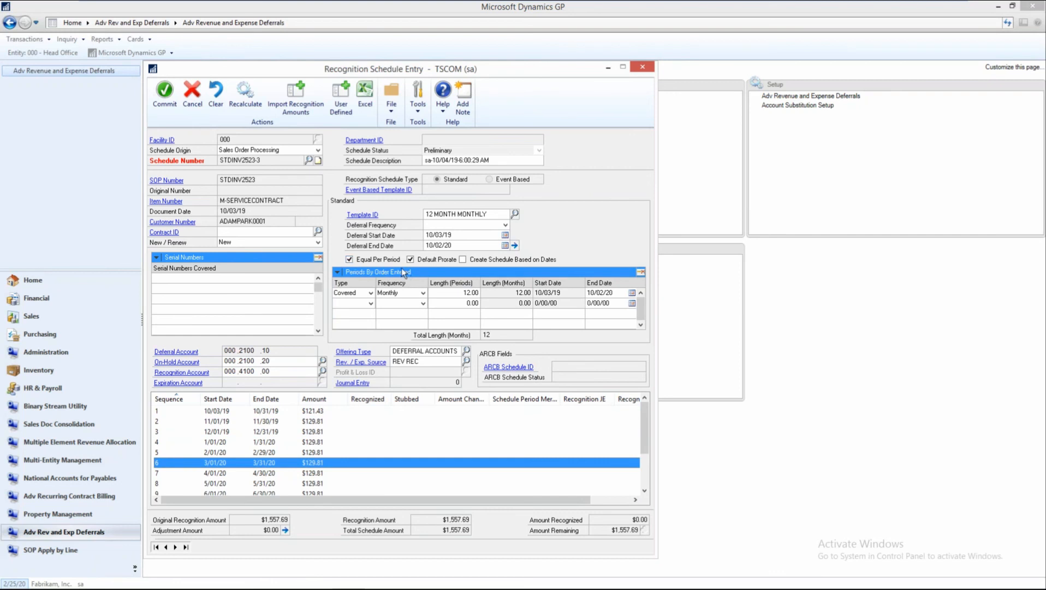
Turn off Equal Per Period for the service contract schedule and recalculate it.
{"action": "left_click", "coordinate": [350, 260]}
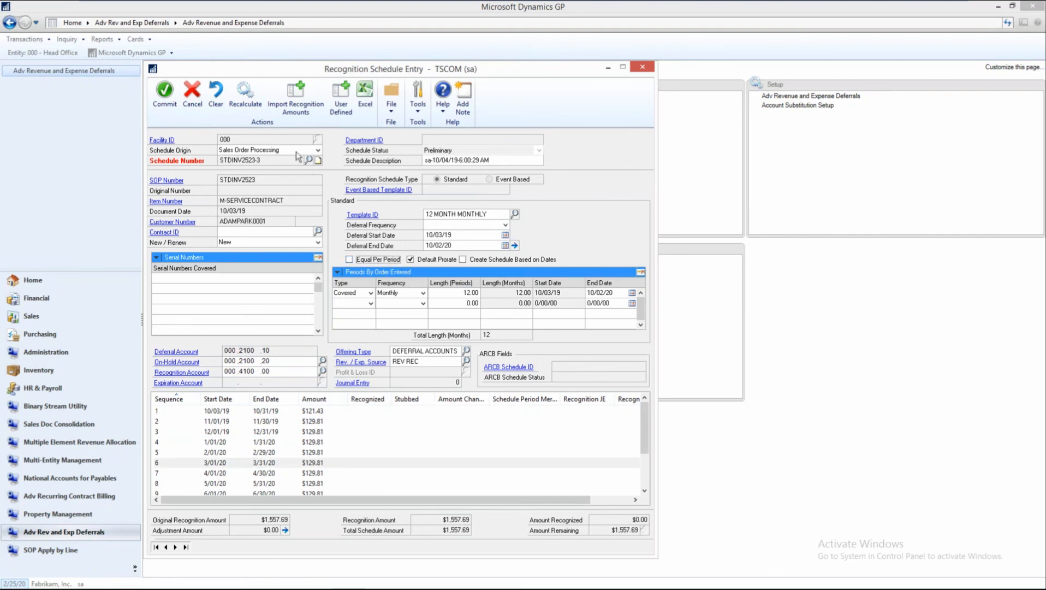
{"action": "left_click", "coordinate": [246, 97]}
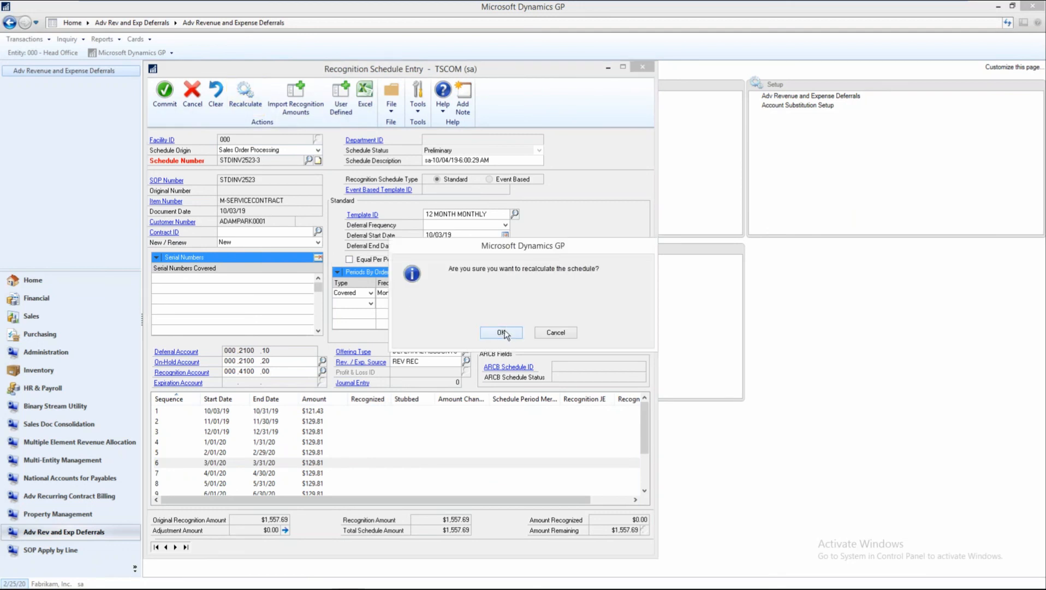
{"action": "left_click", "coordinate": [502, 333]}
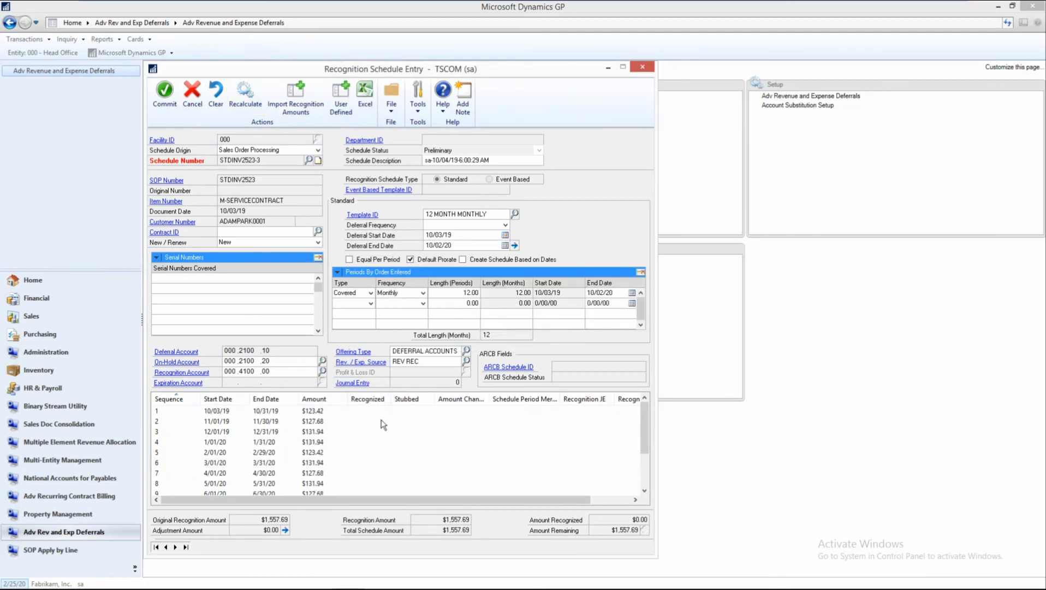
Compare the recalculated period amounts across months of different lengths, including November, December, January and February.
{"action": "left_click", "coordinate": [319, 434]}
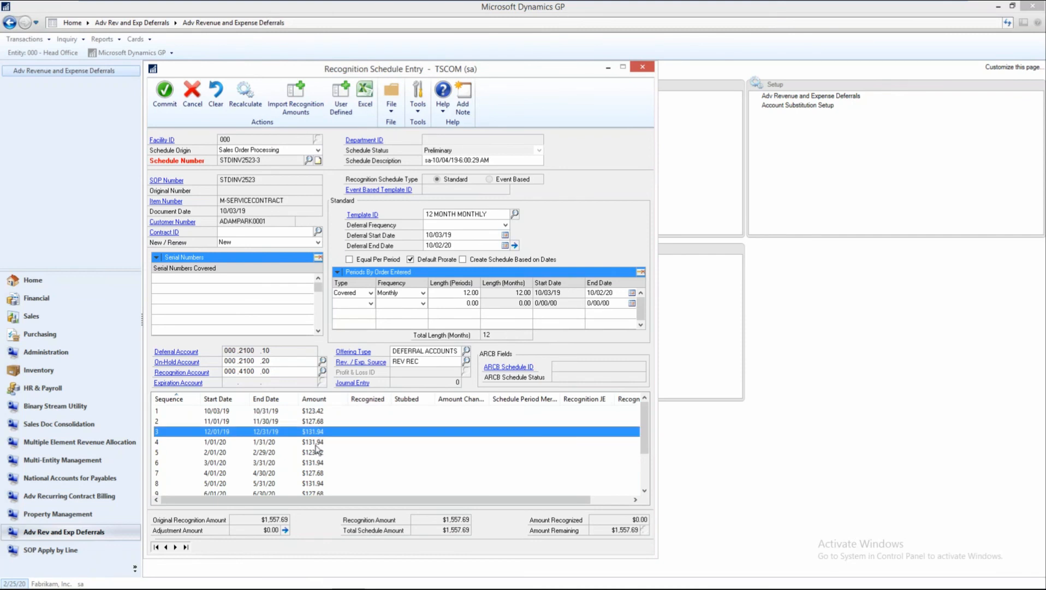
{"action": "left_click", "coordinate": [316, 442]}
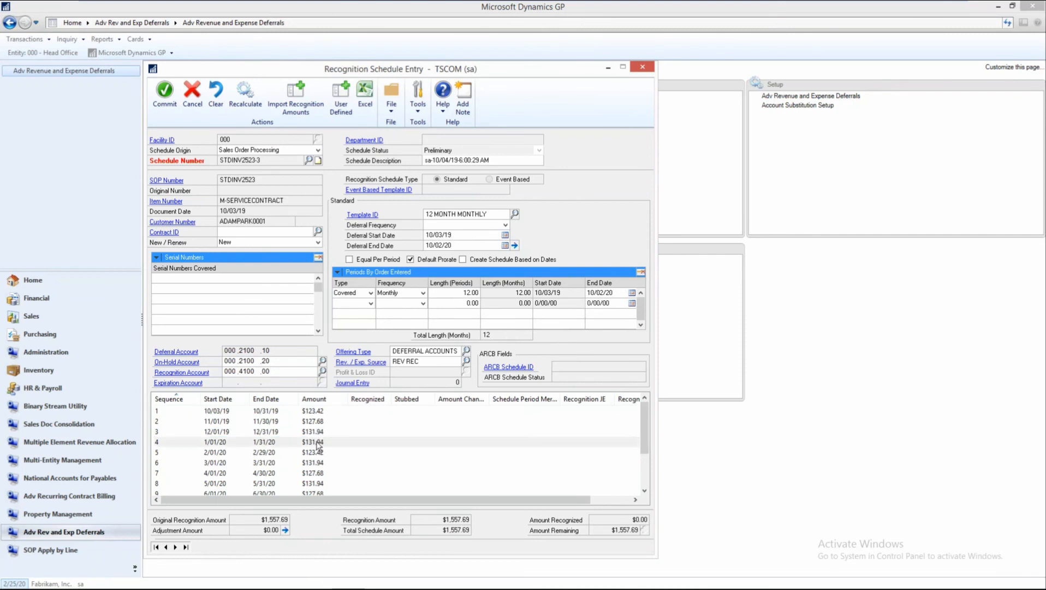
{"action": "left_click", "coordinate": [319, 423]}
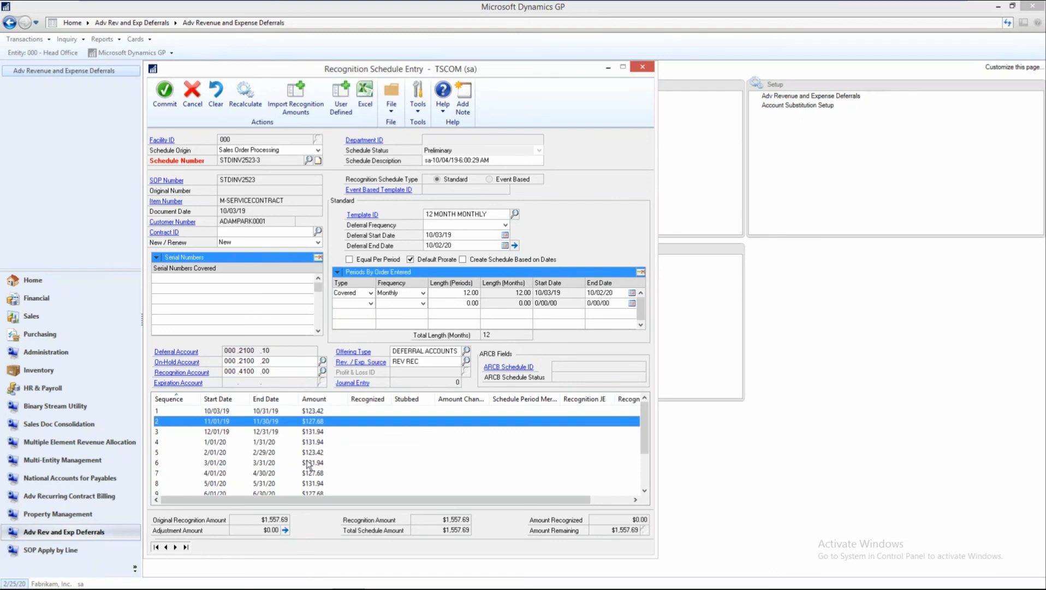
{"action": "left_click", "coordinate": [308, 464]}
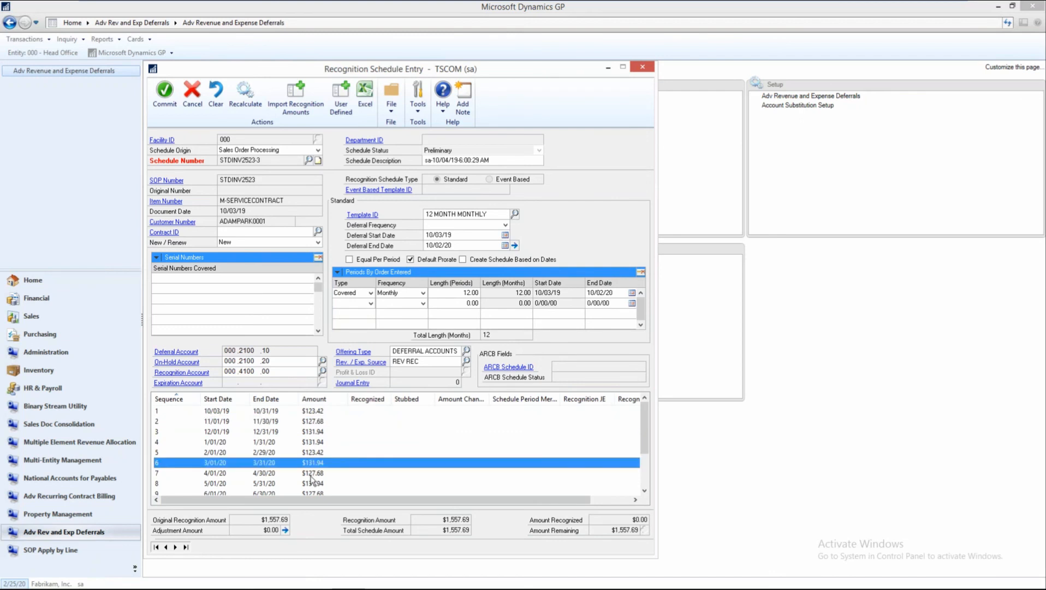
{"action": "left_click", "coordinate": [311, 476]}
{"action": "left_click", "coordinate": [343, 453]}
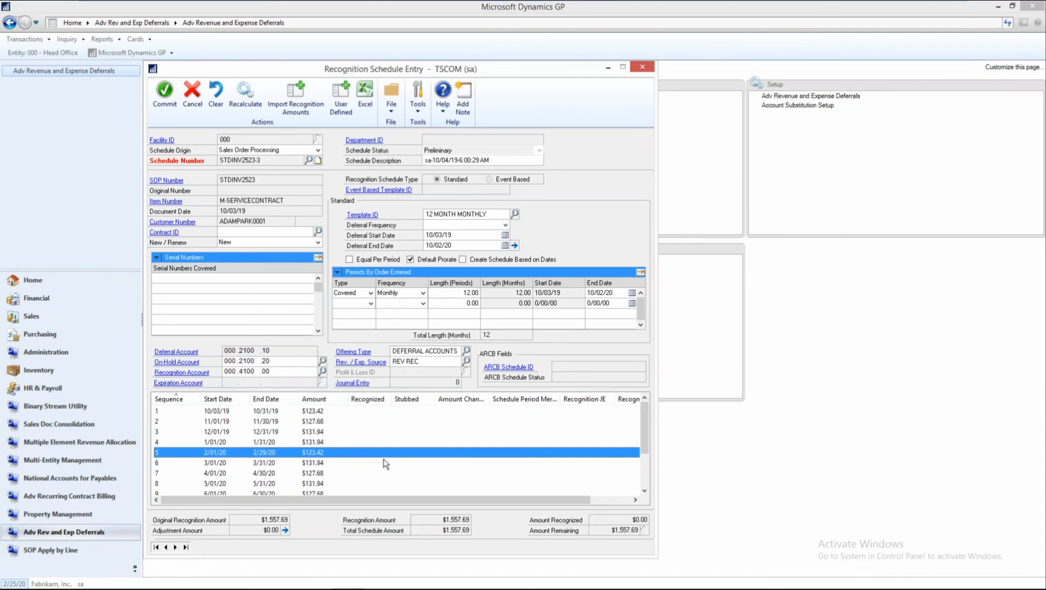
Turn Equal Per Period back on, recalculate the schedule, and close the recognition schedule entry.
{"action": "left_click", "coordinate": [350, 259]}
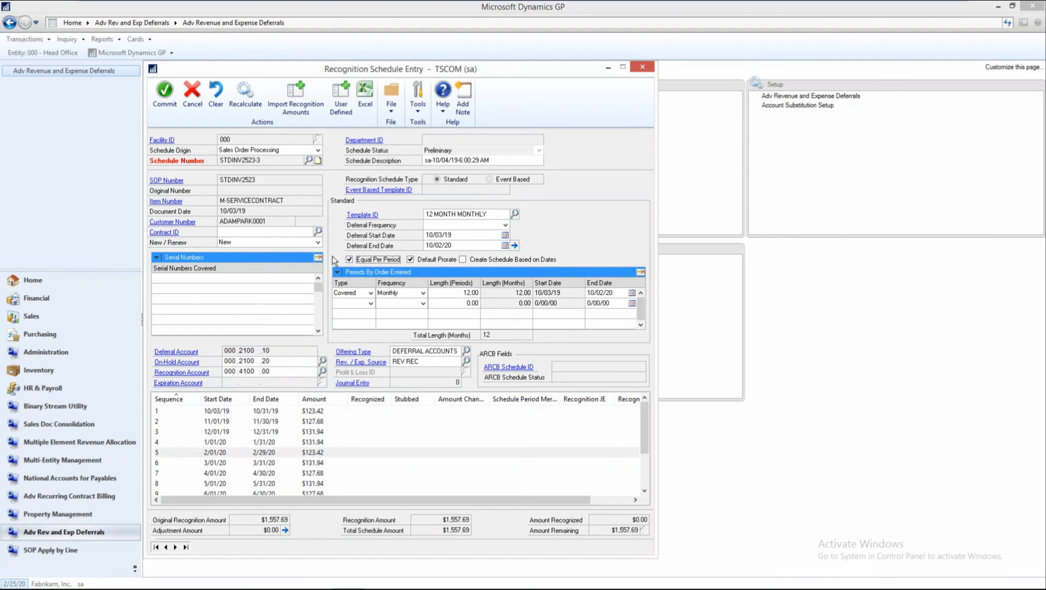
{"action": "left_click", "coordinate": [256, 108]}
{"action": "left_click", "coordinate": [486, 332]}
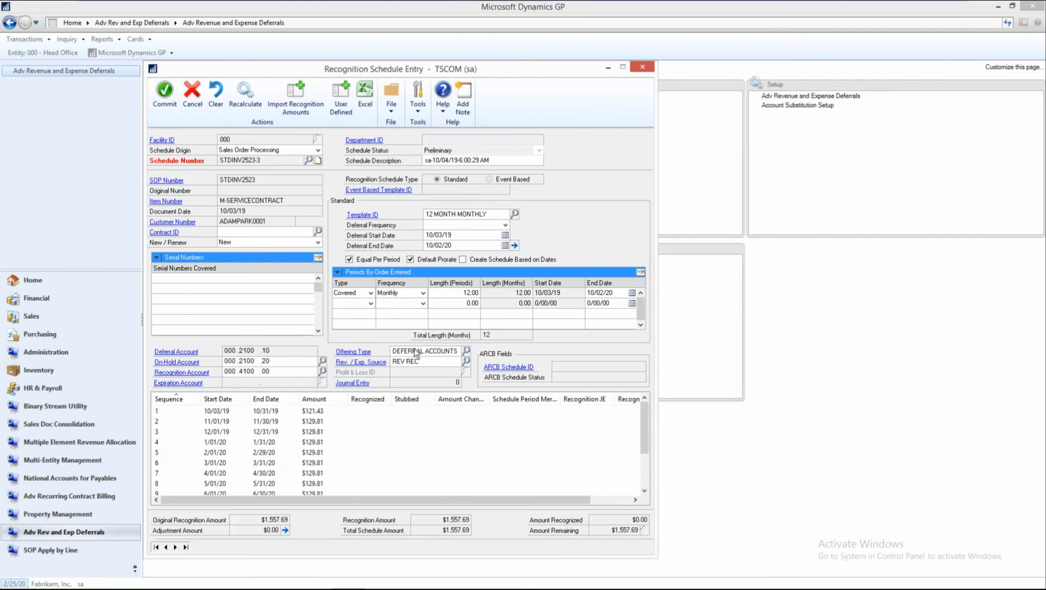
{"action": "left_click", "coordinate": [642, 67]}
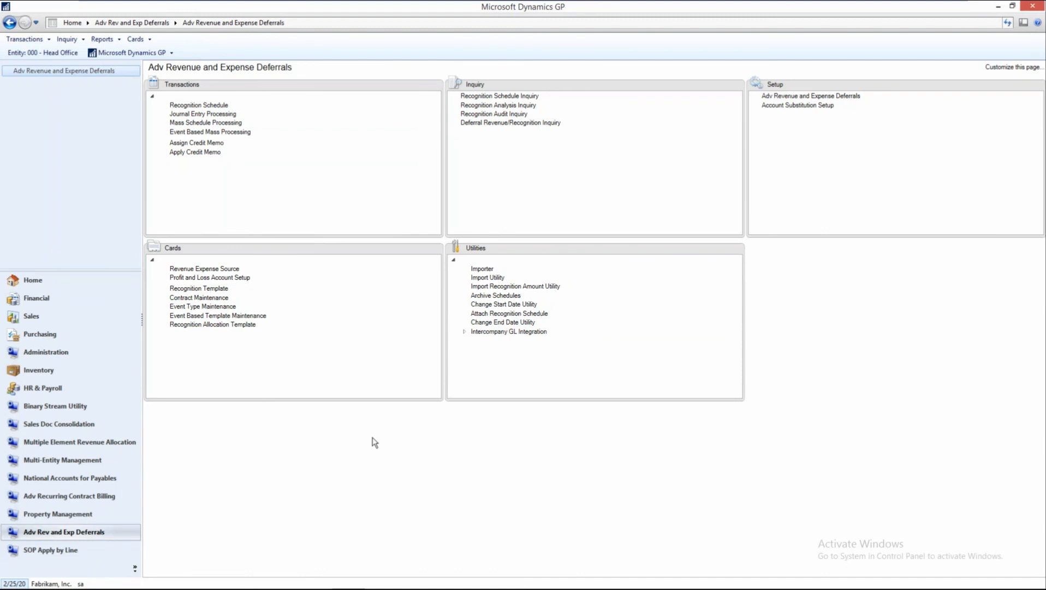
Go to Sales and start a STDINV invoice in Sales Transaction Entry for the customer Aaron Fitz Electrical.
{"action": "left_click", "coordinate": [38, 318]}
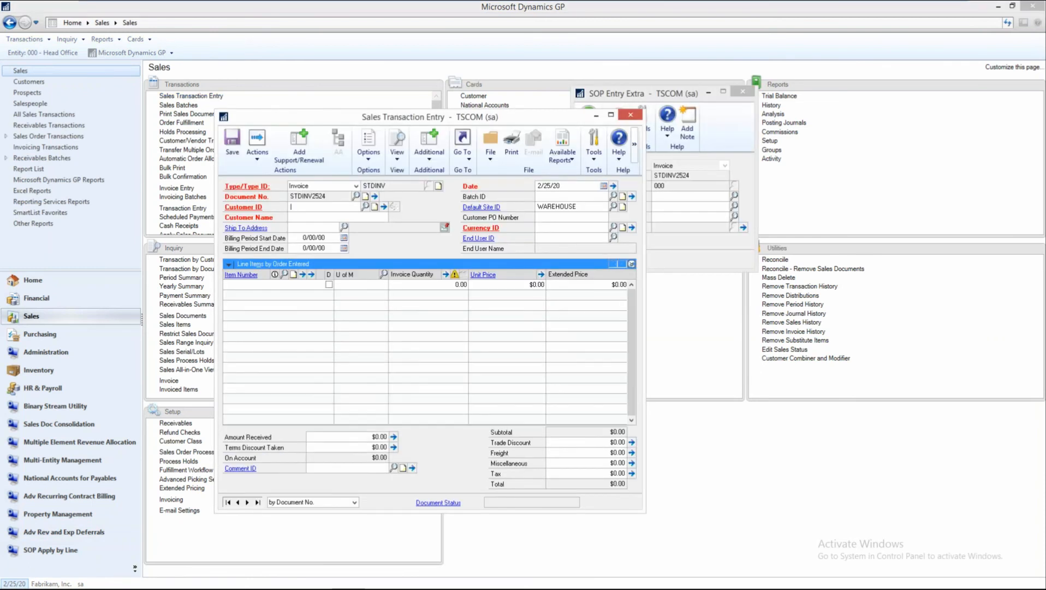
{"action": "type", "text": "a"}
{"action": "left_click", "coordinate": [335, 217]}
{"action": "key", "text": "Tab"}
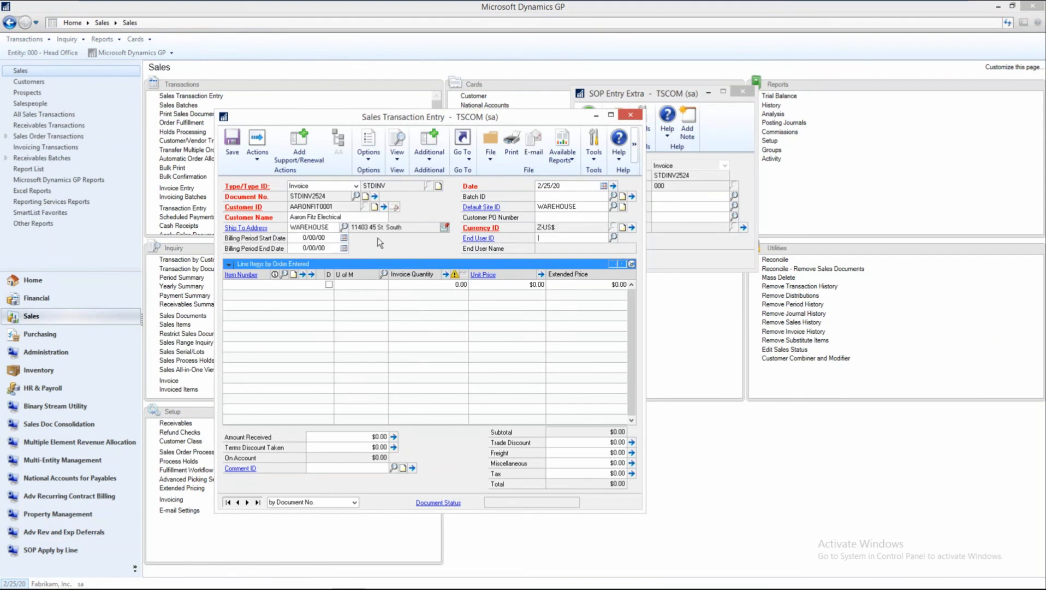
Add the item M-SERVICECONTRACT to the invoice with quantity 1 and the default unit price.
{"action": "type", "text": "M"}
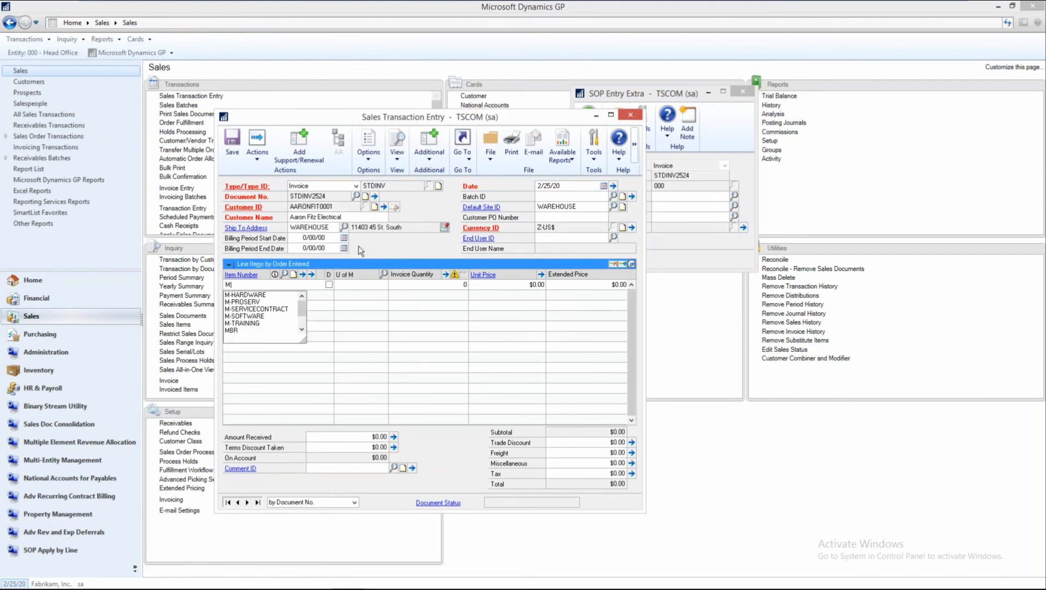
{"action": "left_click", "coordinate": [257, 309]}
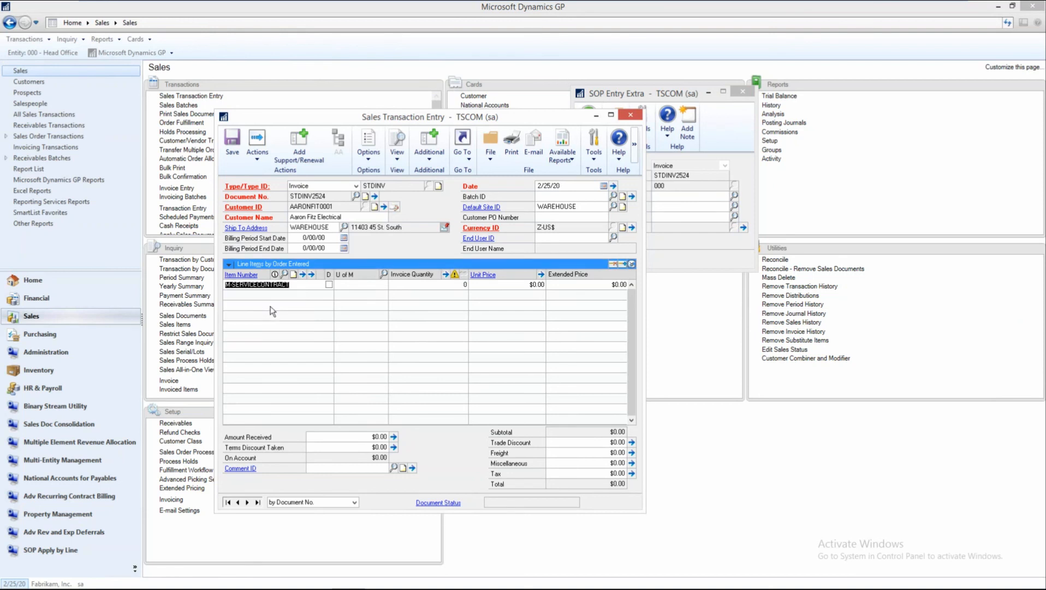
{"action": "key", "text": "Tab"}
{"action": "key", "text": "Tab"}
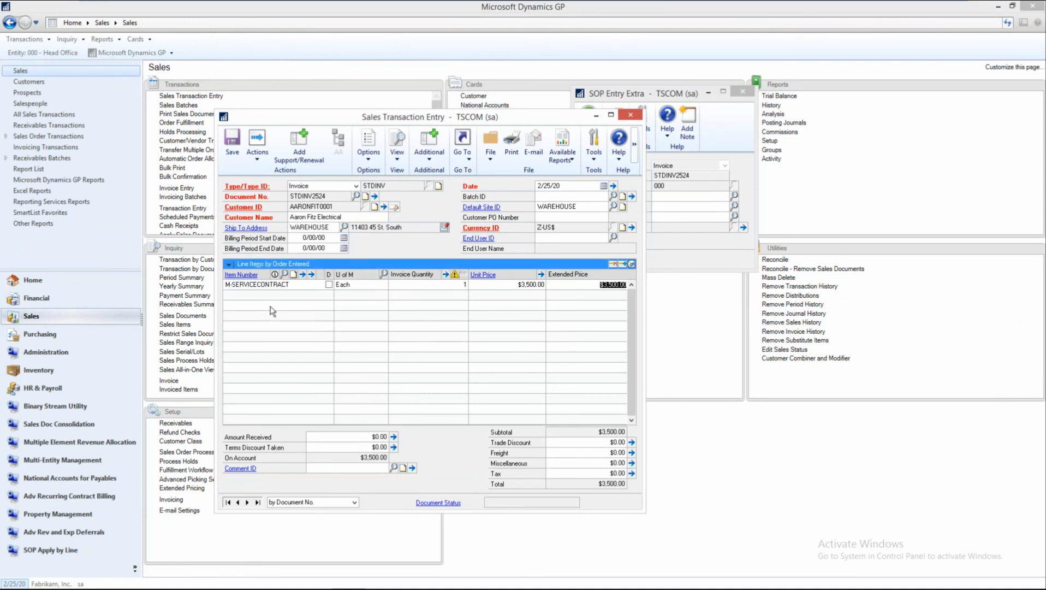
{"action": "key", "text": "Tab"}
View the recognition schedule for the M-SERVICECONTRACT invoice line, and return to the sales transaction.
{"action": "left_click", "coordinate": [263, 284]}
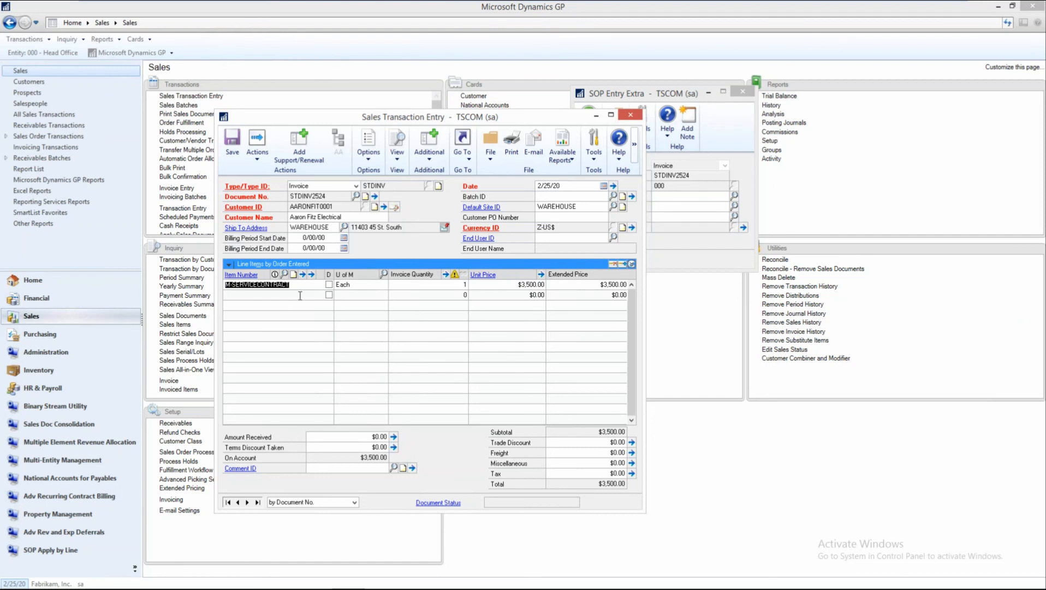
{"action": "left_click", "coordinate": [437, 158]}
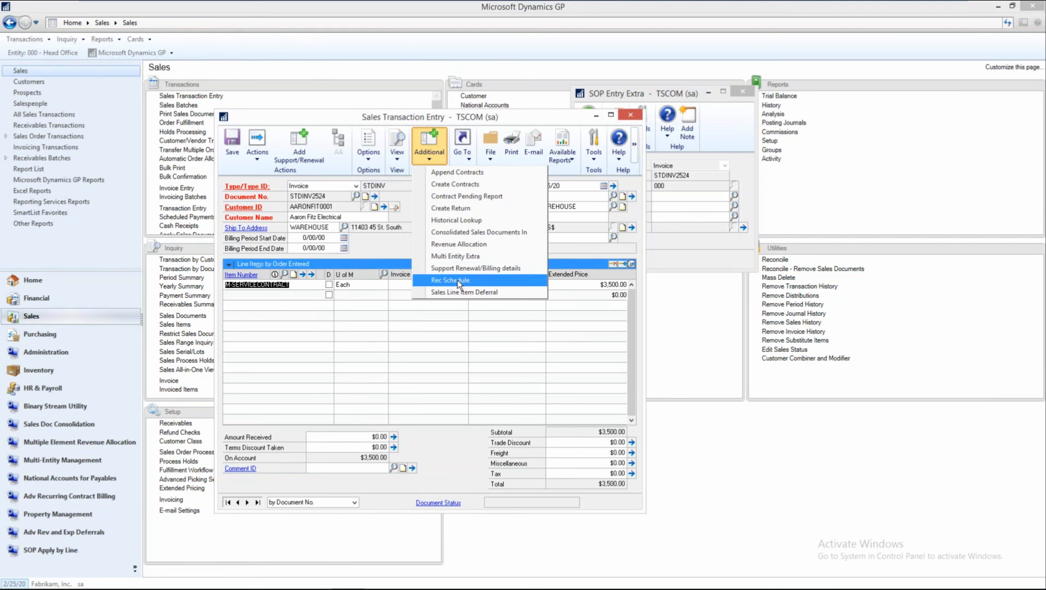
{"action": "left_click", "coordinate": [456, 280]}
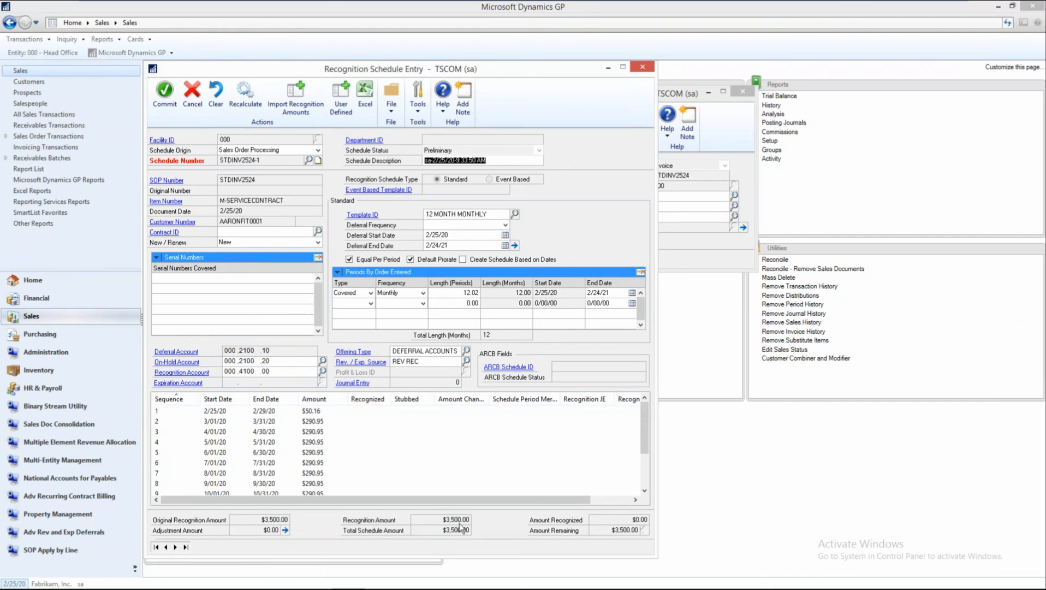
{"action": "left_click", "coordinate": [643, 67]}
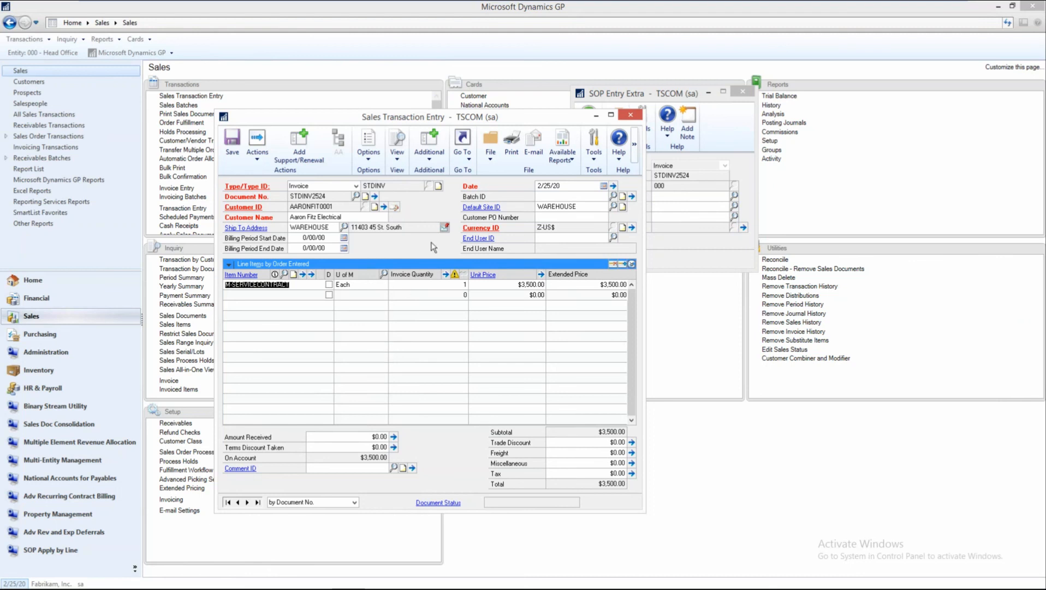
Reopen the service contract line's recognition schedule and examine the dates and amounts of its periods from first to last.
{"action": "left_click", "coordinate": [429, 162]}
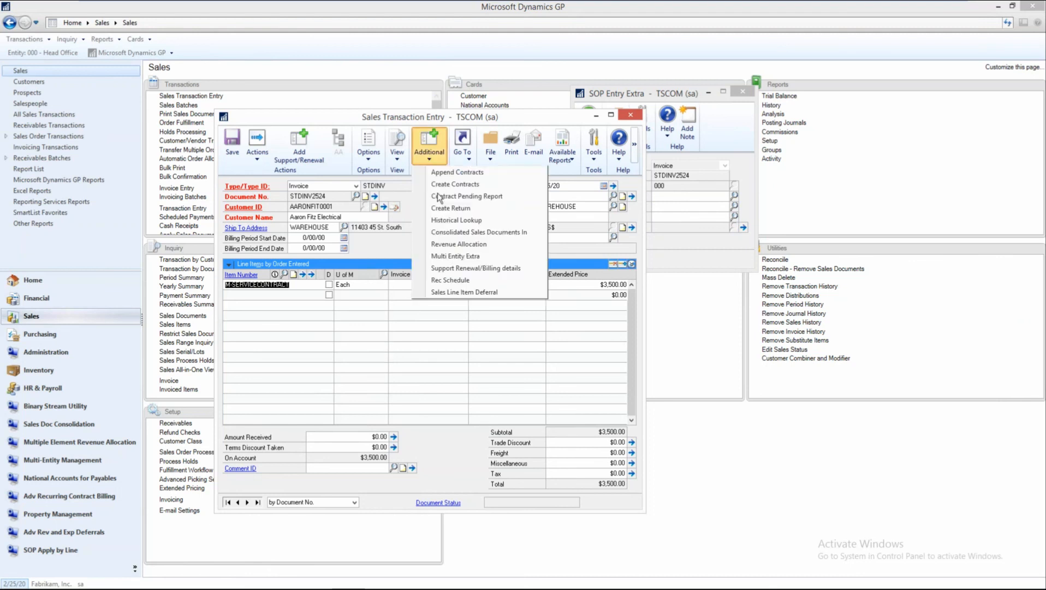
{"action": "left_click", "coordinate": [450, 281]}
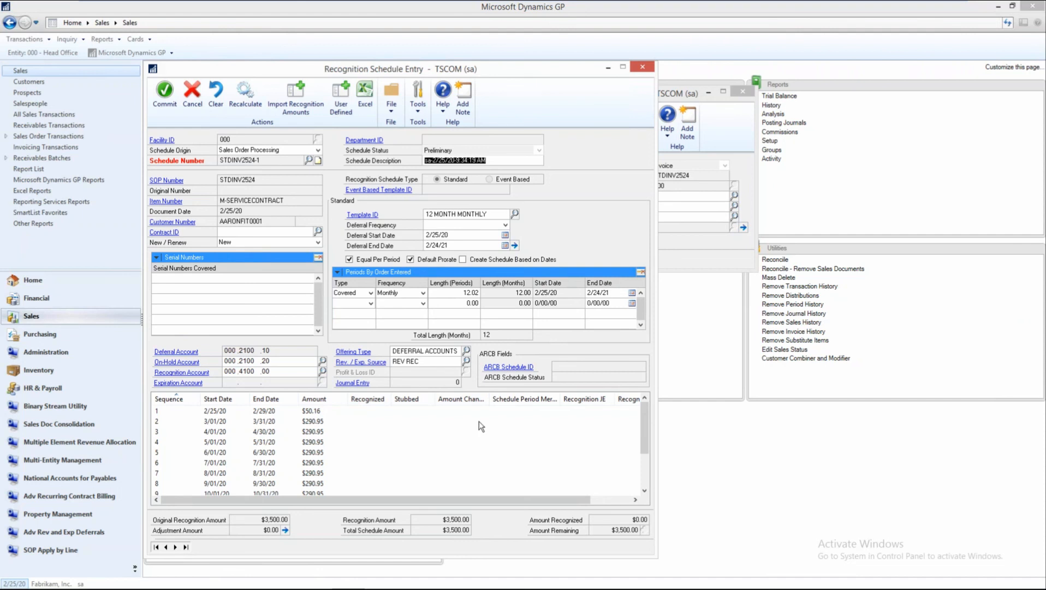
{"action": "left_click", "coordinate": [227, 421]}
{"action": "scroll", "coordinate": [226, 420], "scroll_direction": "down", "scroll_amount": 2}
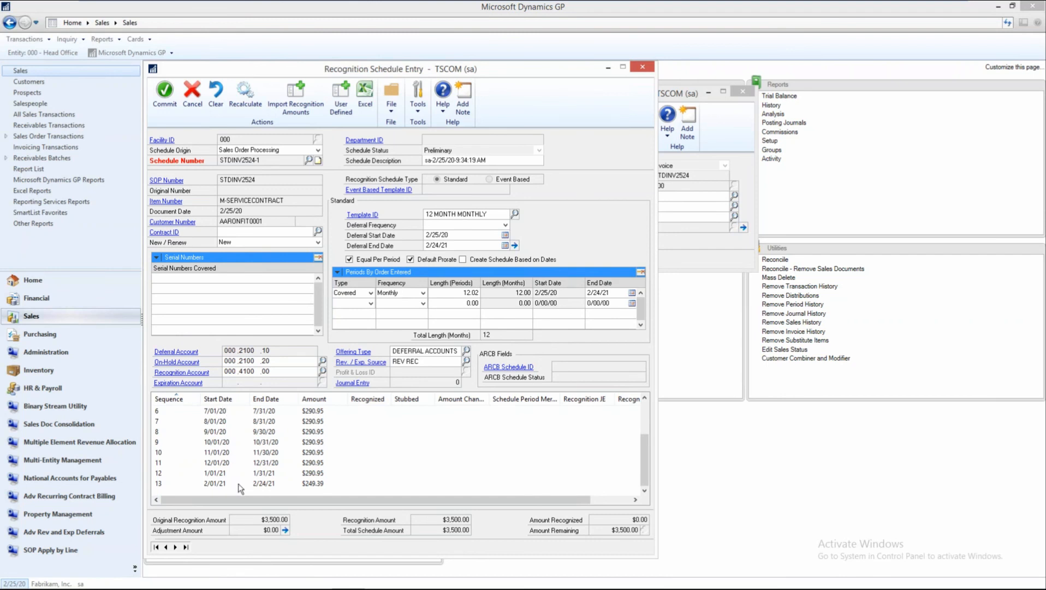
{"action": "scroll", "coordinate": [370, 479], "scroll_direction": "up", "scroll_amount": 2}
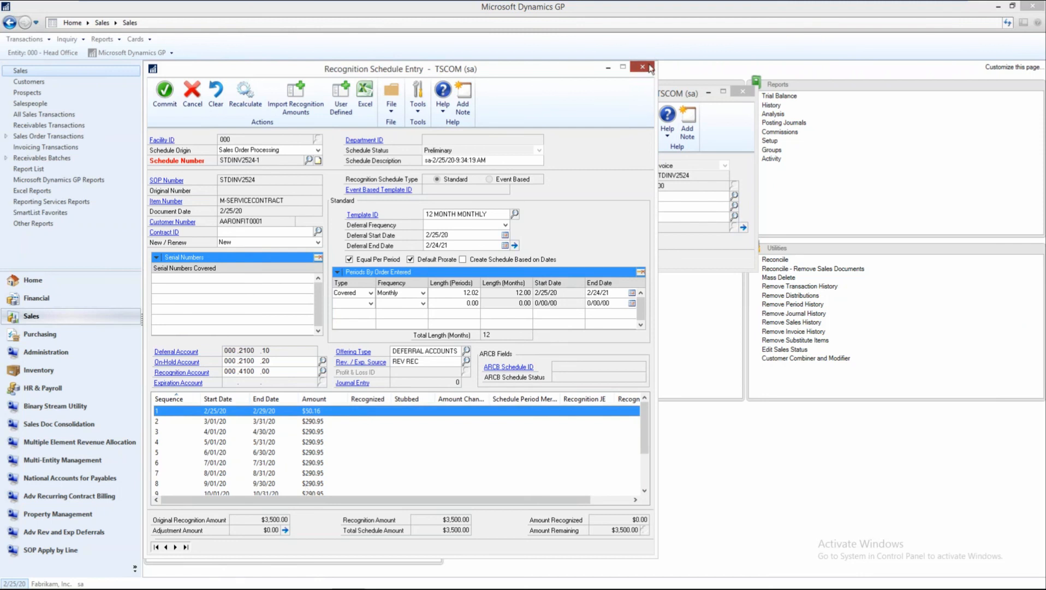
Close the recognition schedule, post the service contract invoice from Sales Transaction Entry, and cancel its Sales Posting Journal report.
{"action": "left_click", "coordinate": [649, 66]}
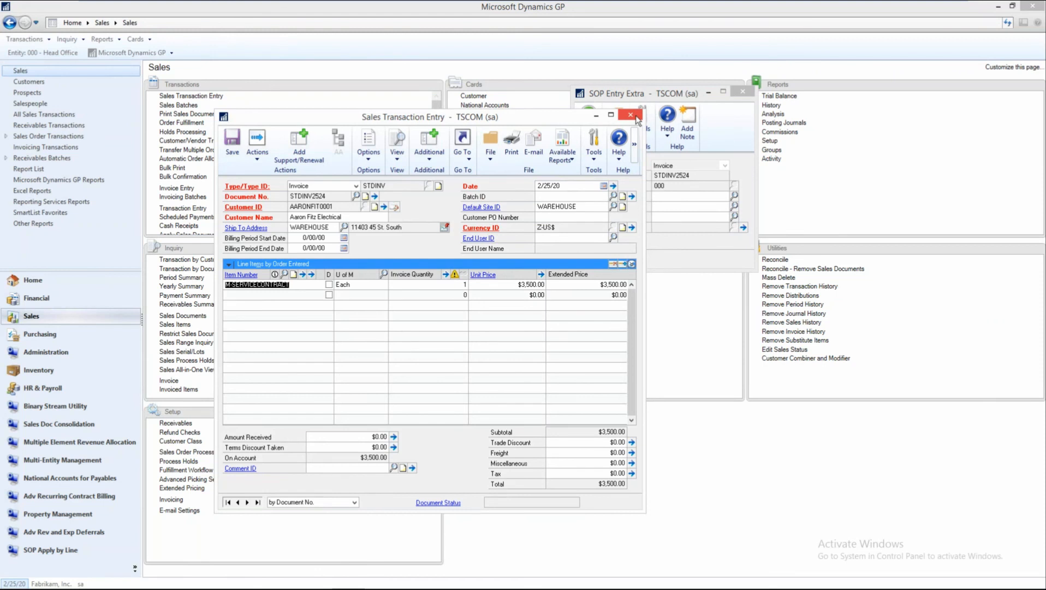
{"action": "left_click", "coordinate": [258, 154]}
{"action": "left_click", "coordinate": [267, 171]}
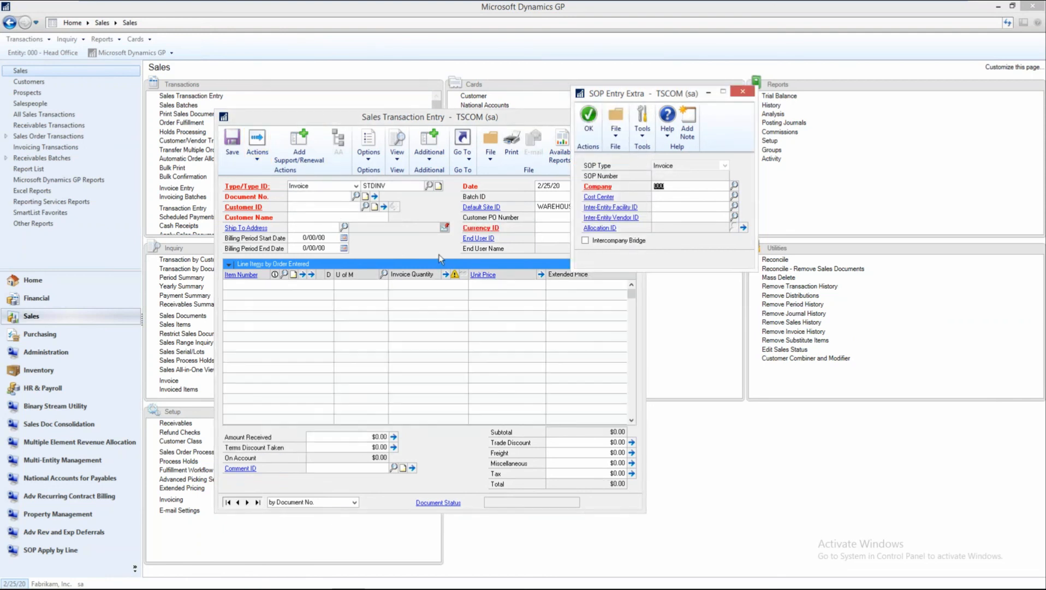
{"action": "left_click", "coordinate": [570, 117]}
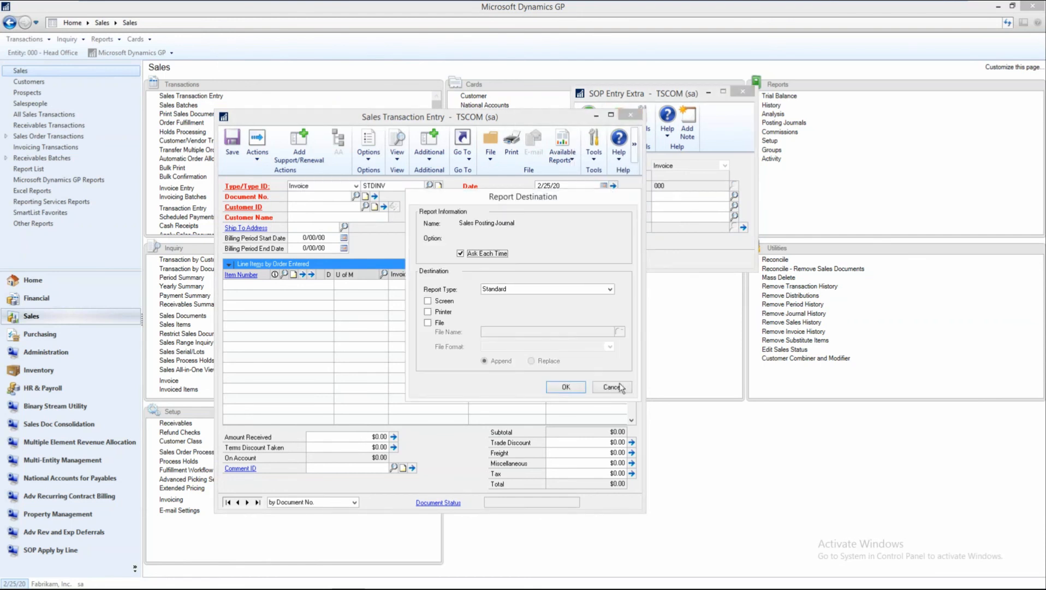
{"action": "left_click", "coordinate": [616, 388]}
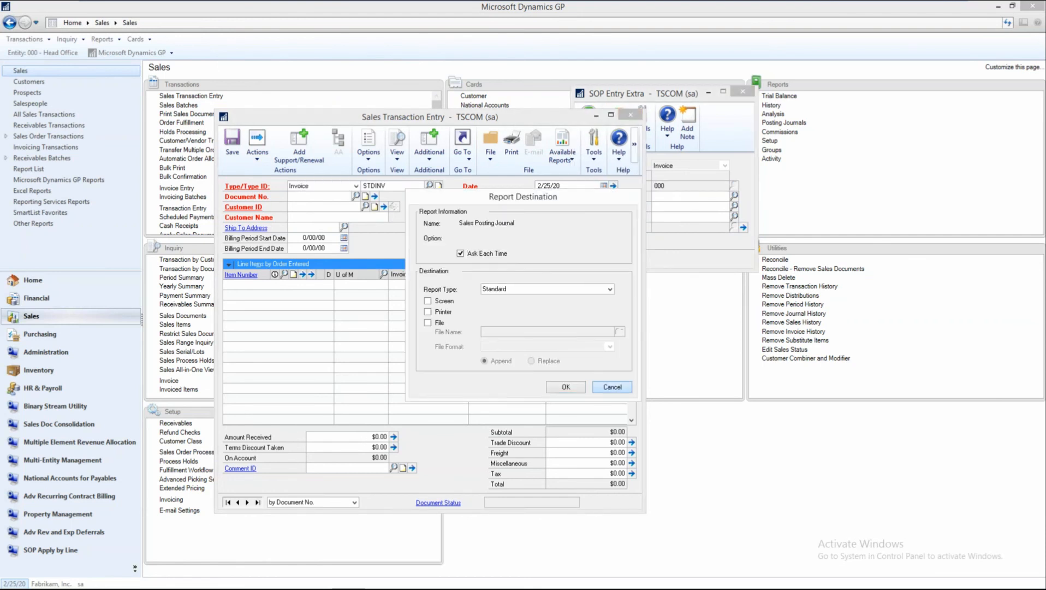
{"action": "left_click", "coordinate": [614, 388]}
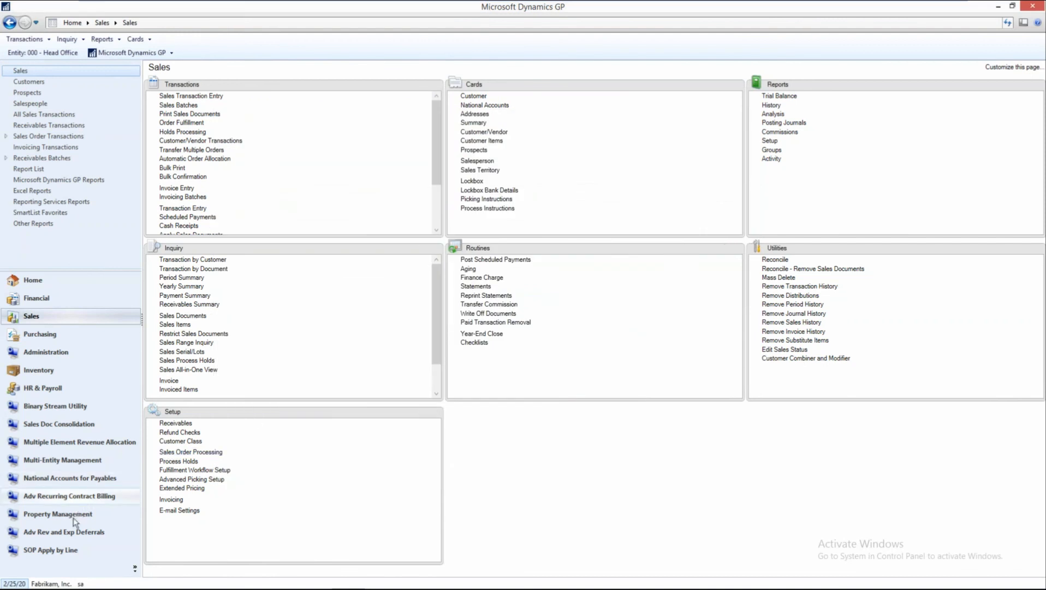
Check the posted service contract's recognition schedule and its status in Adv Rev and Exp Deferrals, and close it.
{"action": "left_click", "coordinate": [73, 532]}
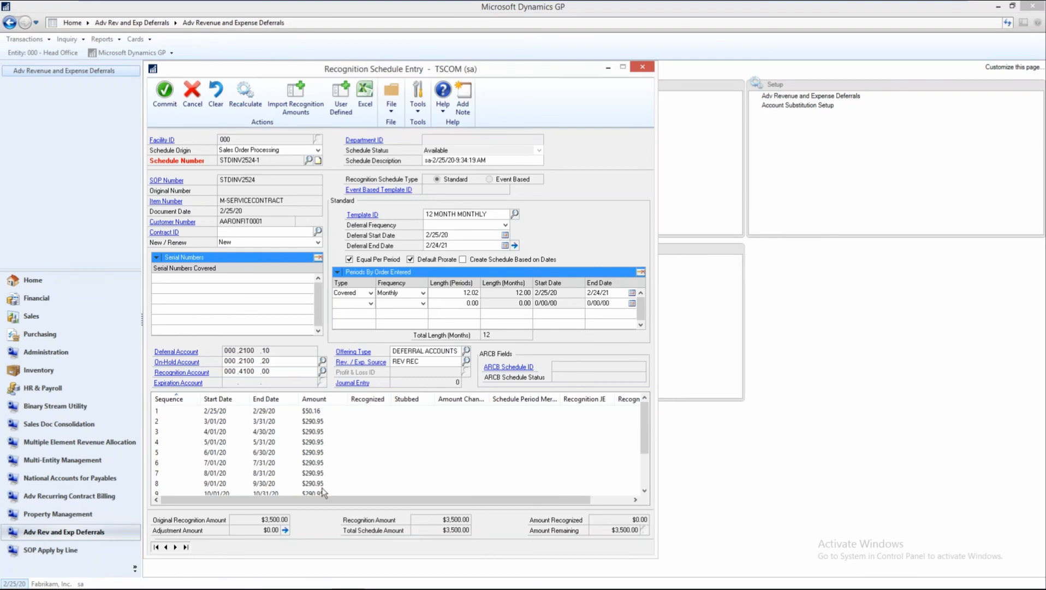
{"action": "left_click", "coordinate": [643, 68]}
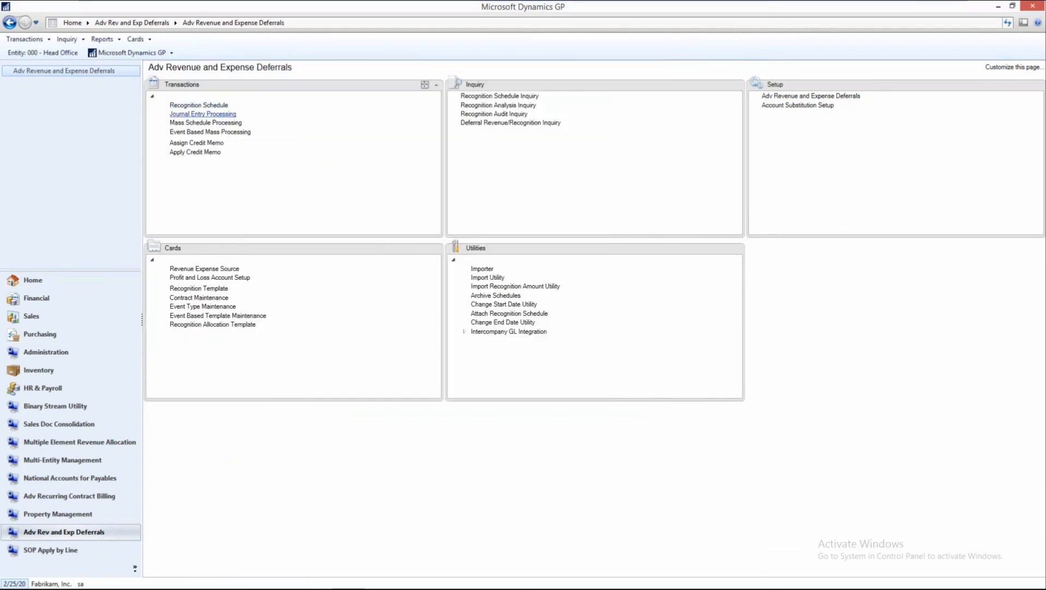
Start Journal Entry Processing for Sales Order Processing schedules with an As Of Date of 2/29/20, keeping the Schedule Number range type.
{"action": "left_click", "coordinate": [203, 114]}
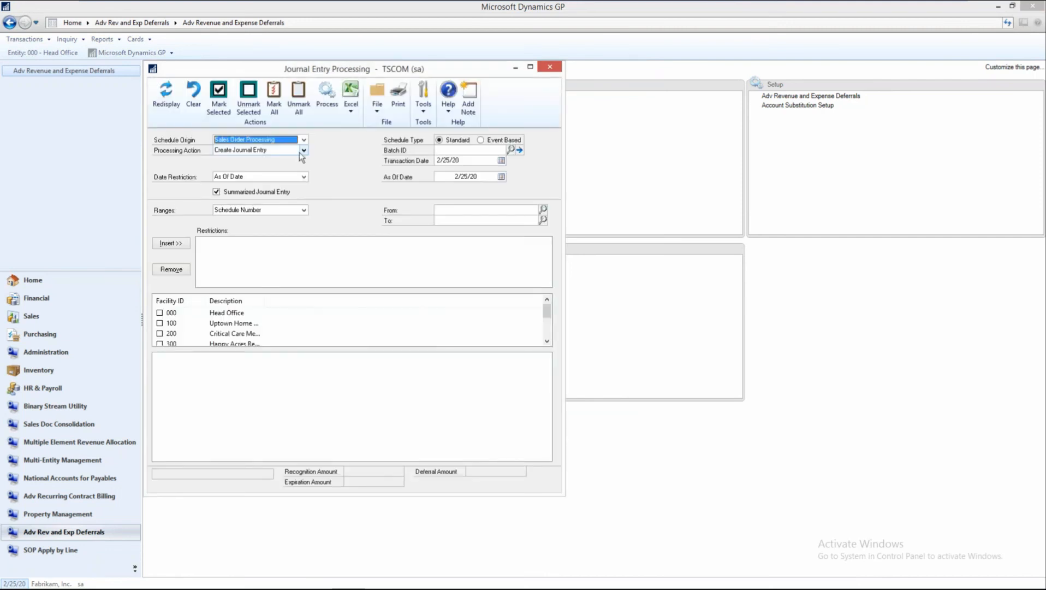
{"action": "left_click", "coordinate": [500, 179]}
{"action": "left_click", "coordinate": [501, 177]}
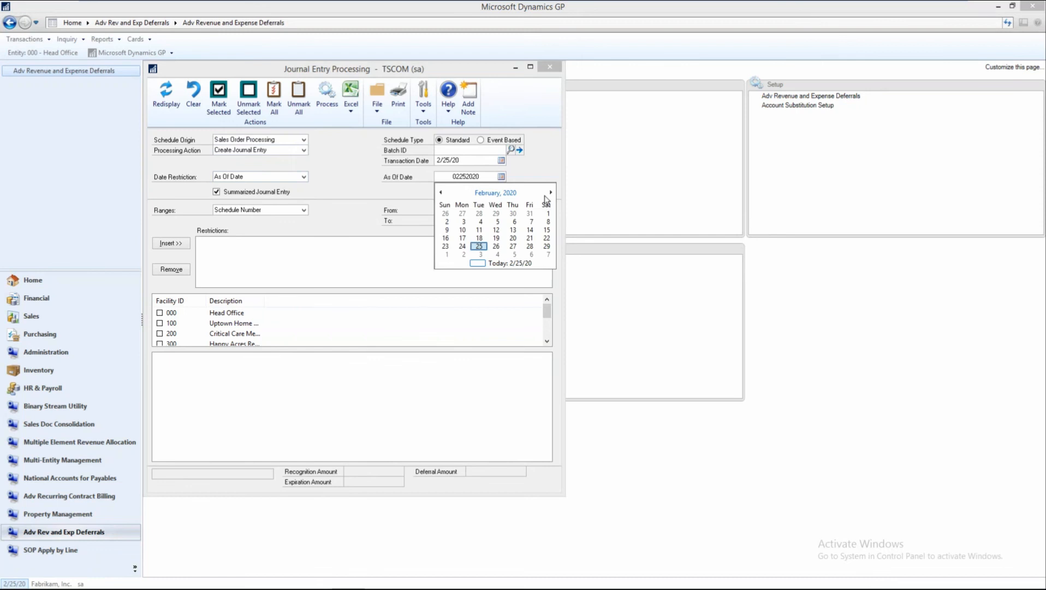
{"action": "left_click", "coordinate": [545, 247]}
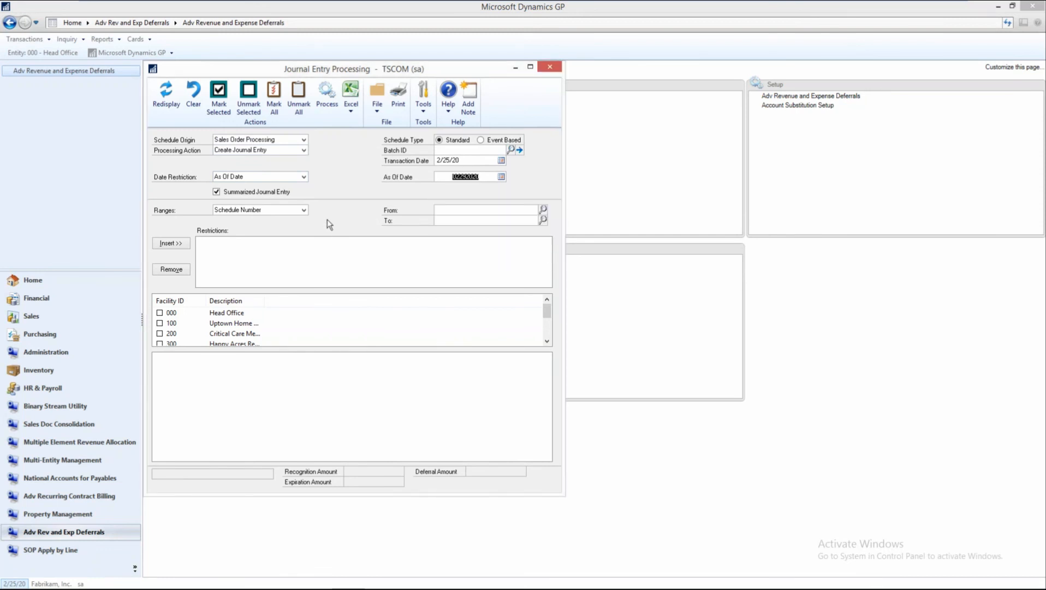
{"action": "left_click", "coordinate": [304, 210]}
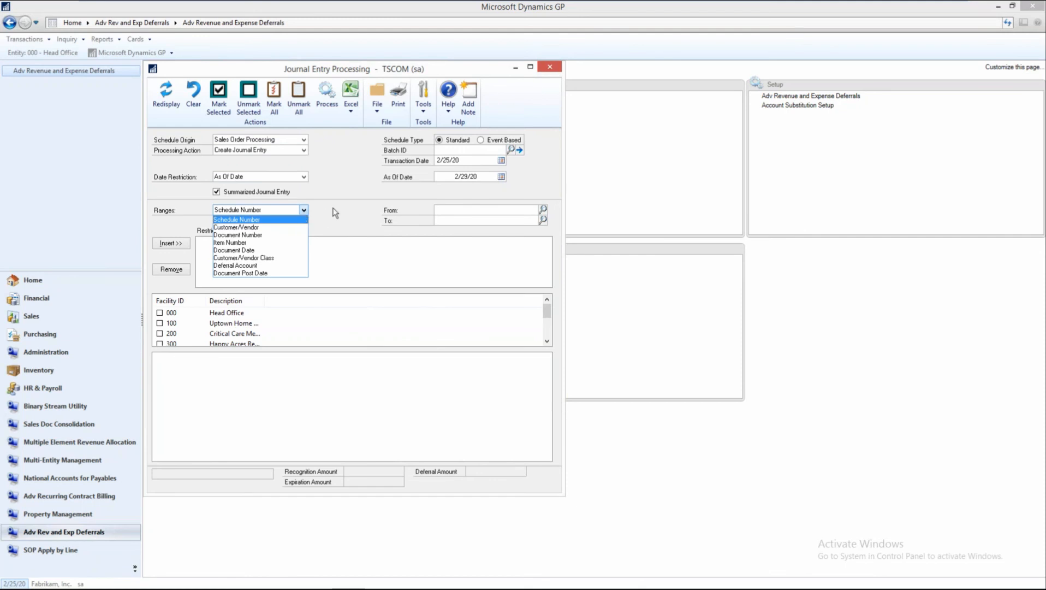
{"action": "left_click", "coordinate": [333, 209]}
List the recognition lines of facility 000 Head Office without a range restriction and mark them all.
{"action": "left_click", "coordinate": [160, 312]}
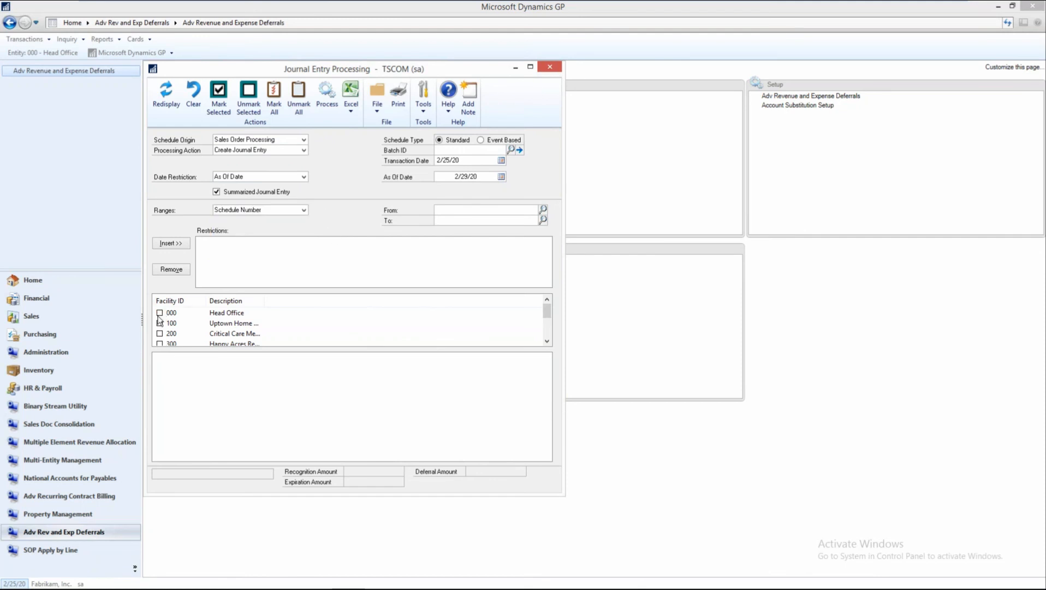
{"action": "left_click", "coordinate": [168, 315]}
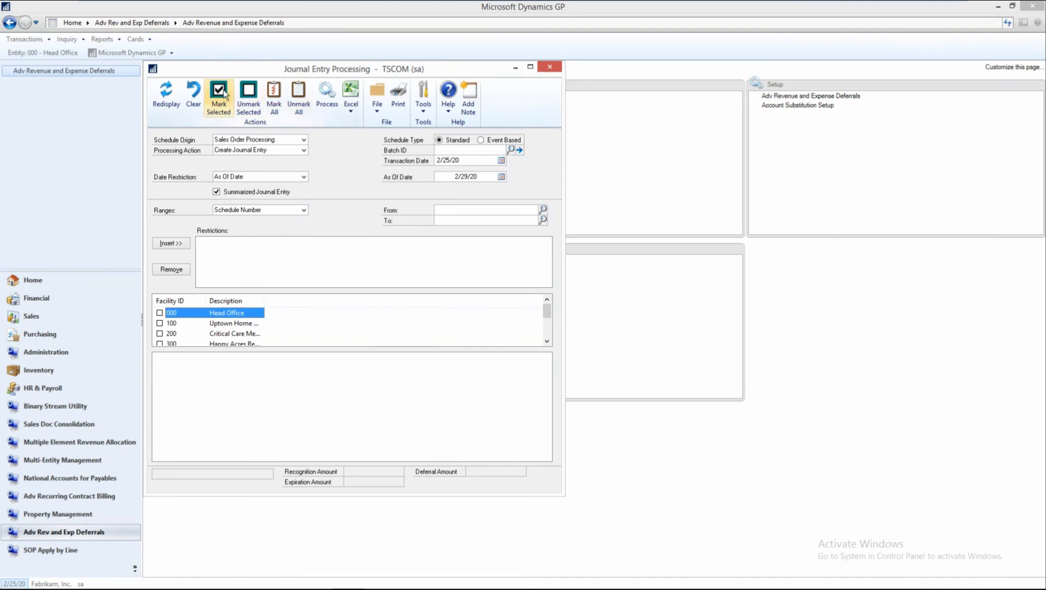
{"action": "left_click", "coordinate": [226, 105]}
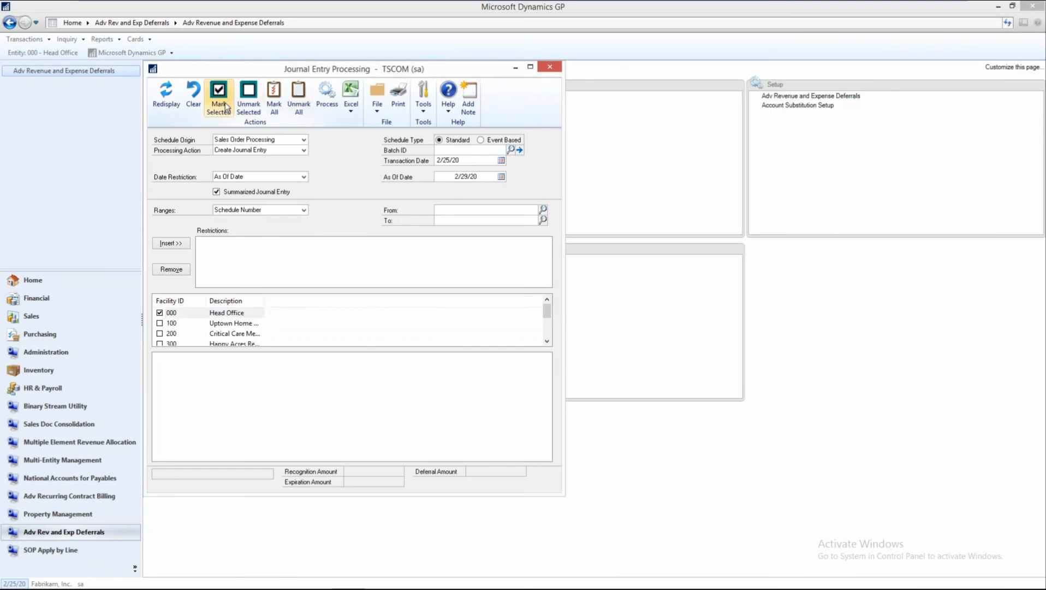
{"action": "left_click", "coordinate": [166, 98]}
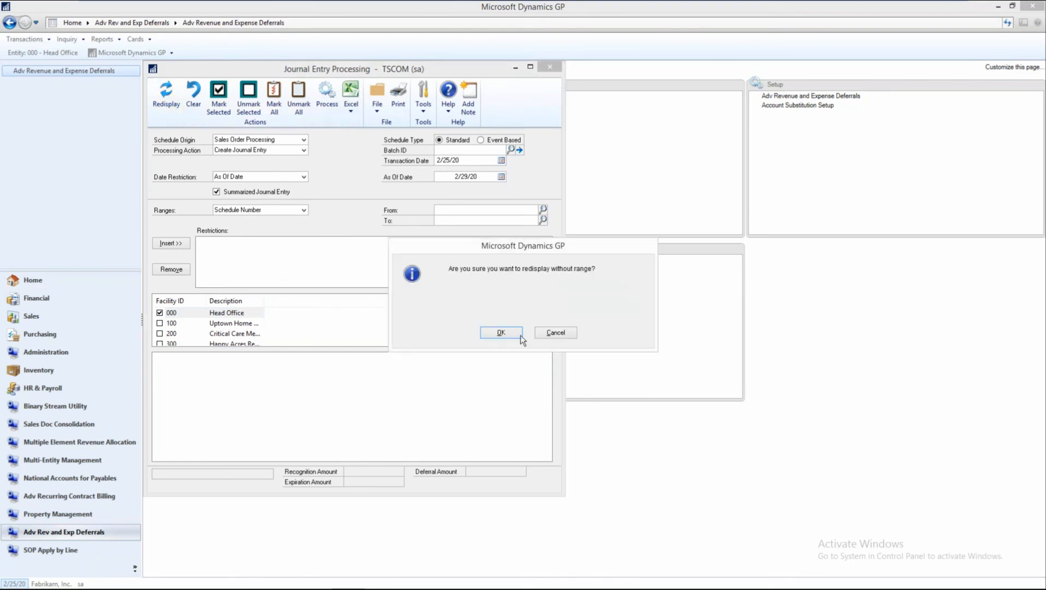
{"action": "left_click", "coordinate": [507, 334]}
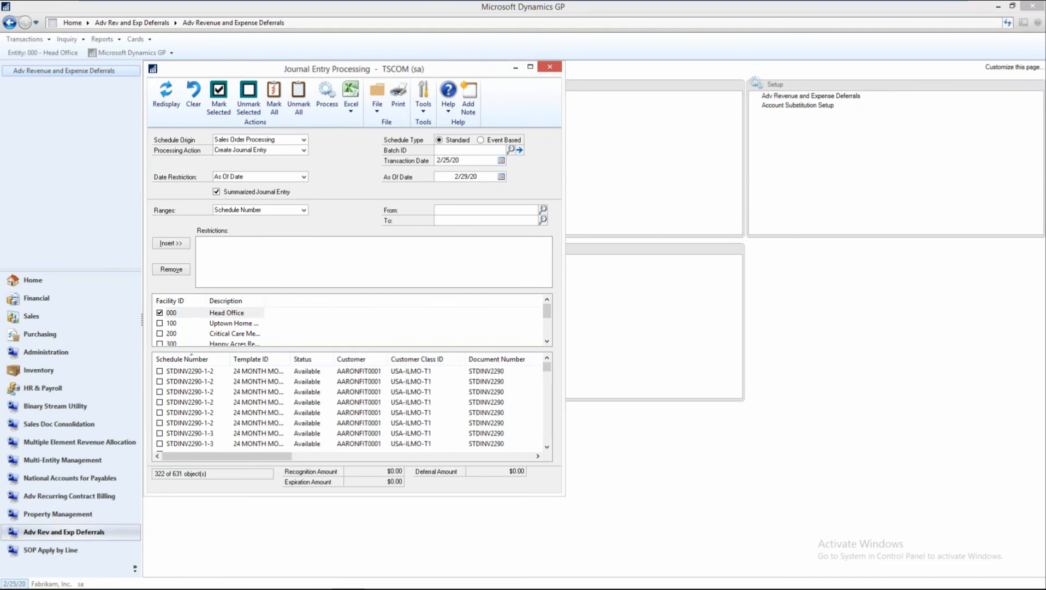
{"action": "left_click", "coordinate": [269, 403]}
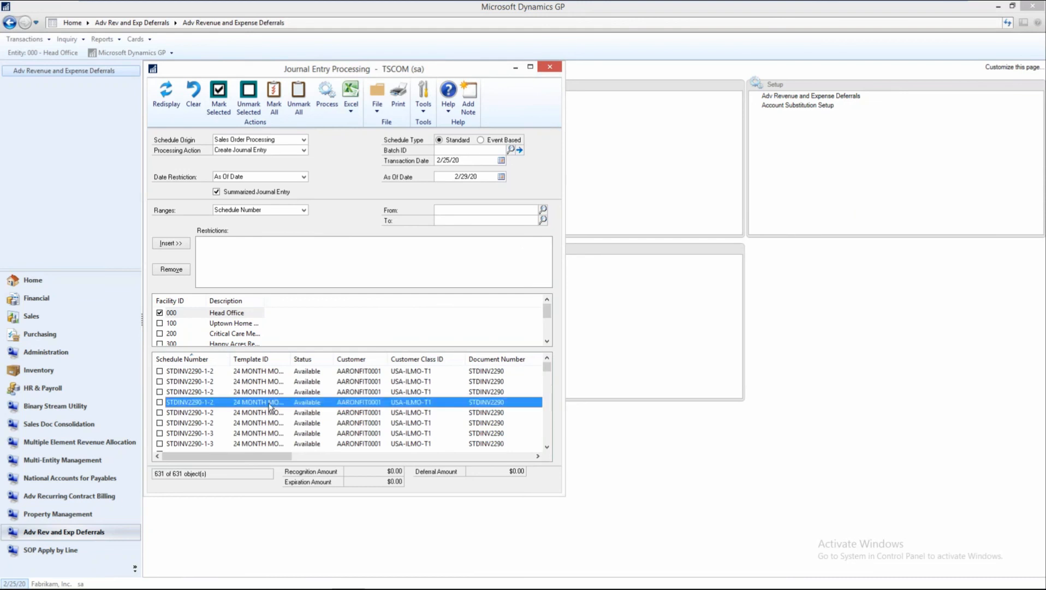
{"action": "left_click", "coordinate": [273, 100]}
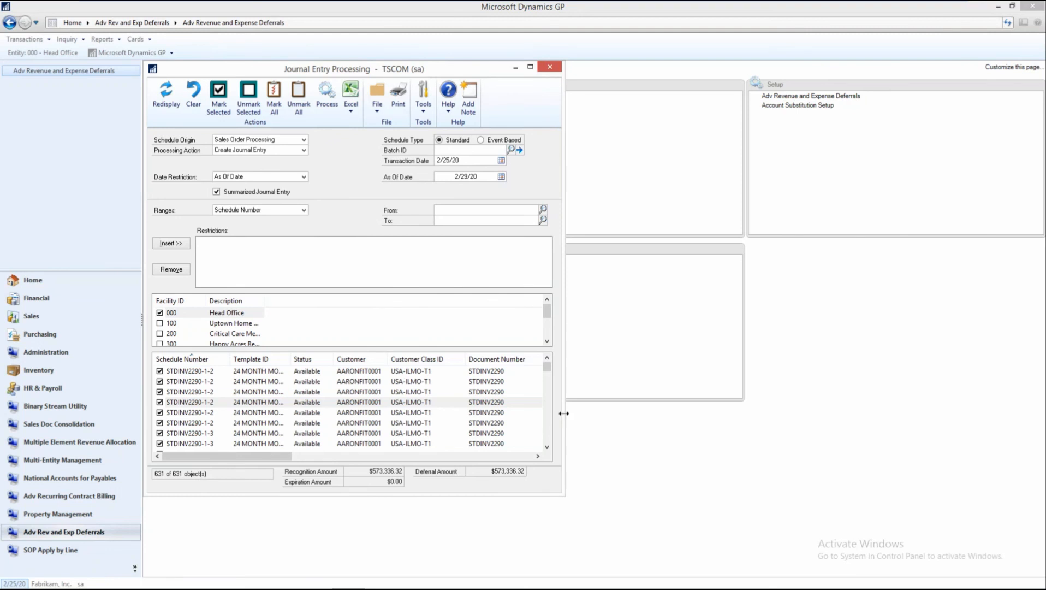
Widen the Journal Entry Processing window, examine the marked lines' dates, amounts, recognition and deferral accounts and the Batch ID field, and close it.
{"action": "left_click_drag", "start_coordinate": [563, 413], "coordinate": [1042, 355]}
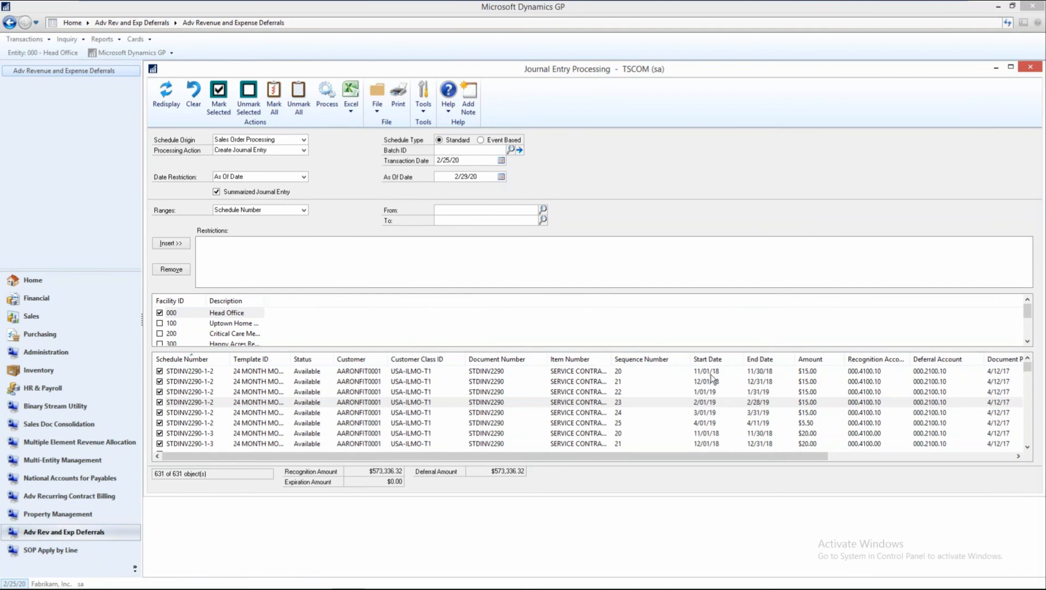
{"action": "left_click", "coordinate": [711, 382]}
{"action": "left_click", "coordinate": [713, 392]}
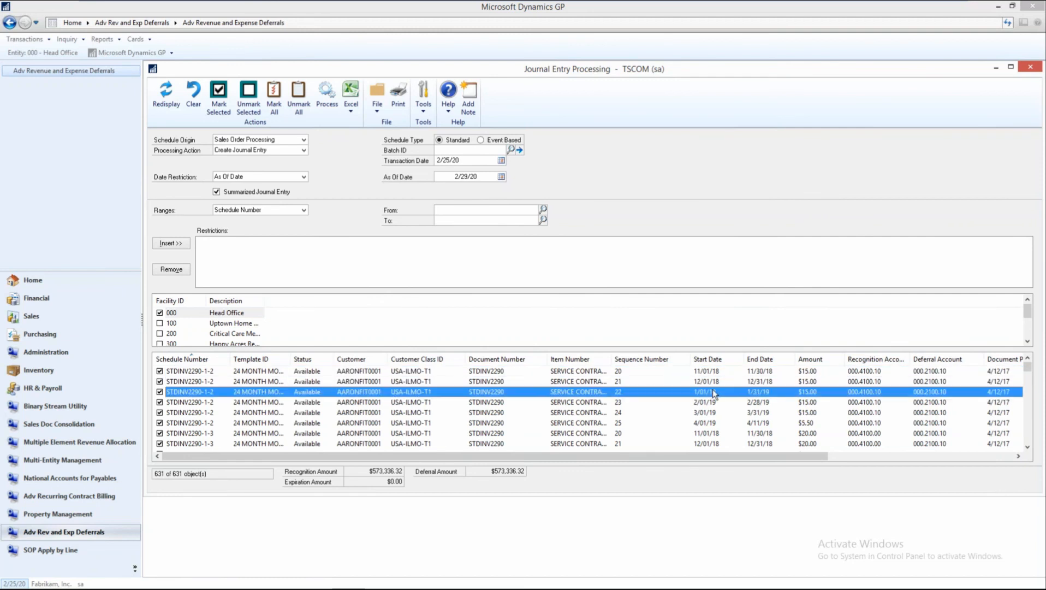
{"action": "left_click_drag", "start_coordinate": [747, 454], "coordinate": [860, 457]}
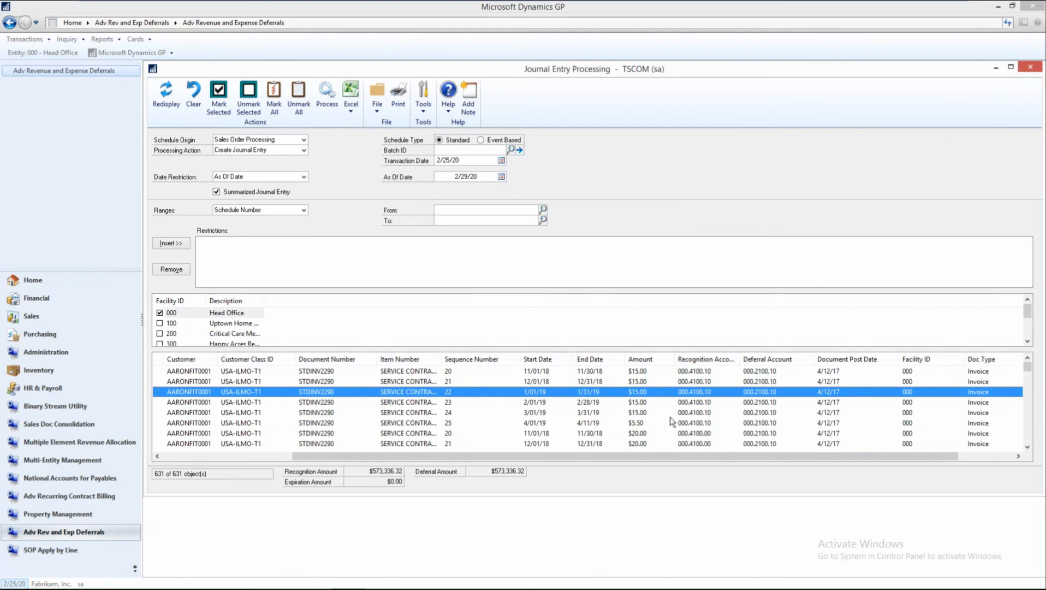
{"action": "left_click", "coordinate": [702, 373]}
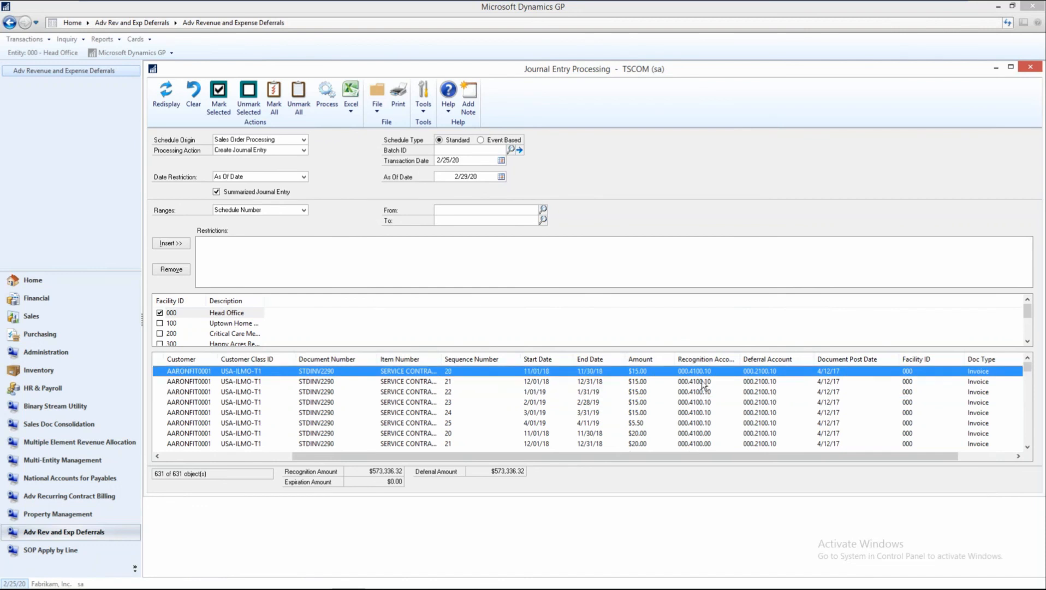
{"action": "left_click", "coordinate": [702, 383]}
{"action": "left_click", "coordinate": [699, 392]}
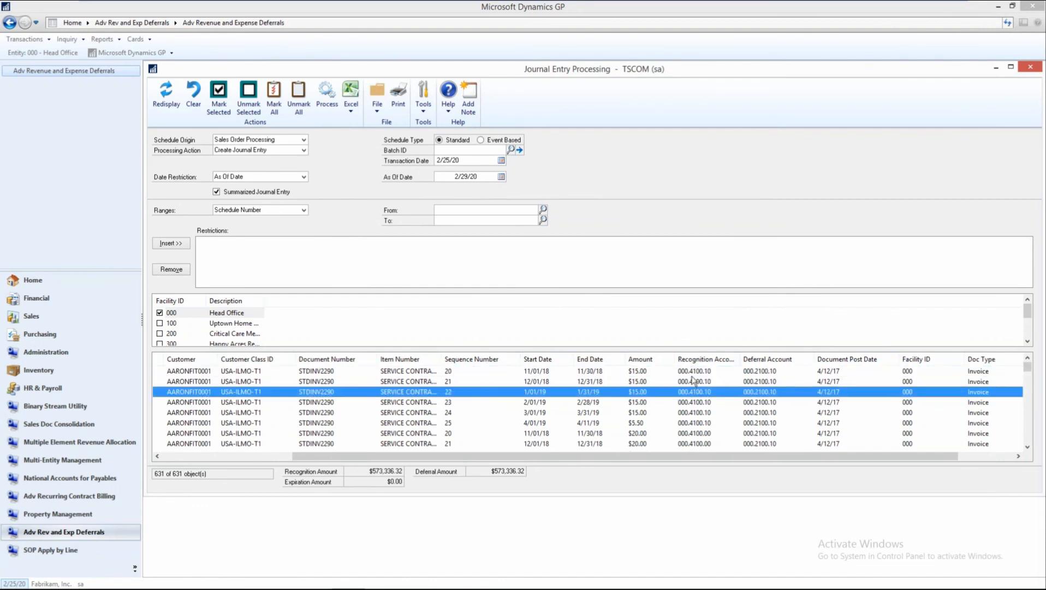
{"action": "left_click", "coordinate": [693, 372]}
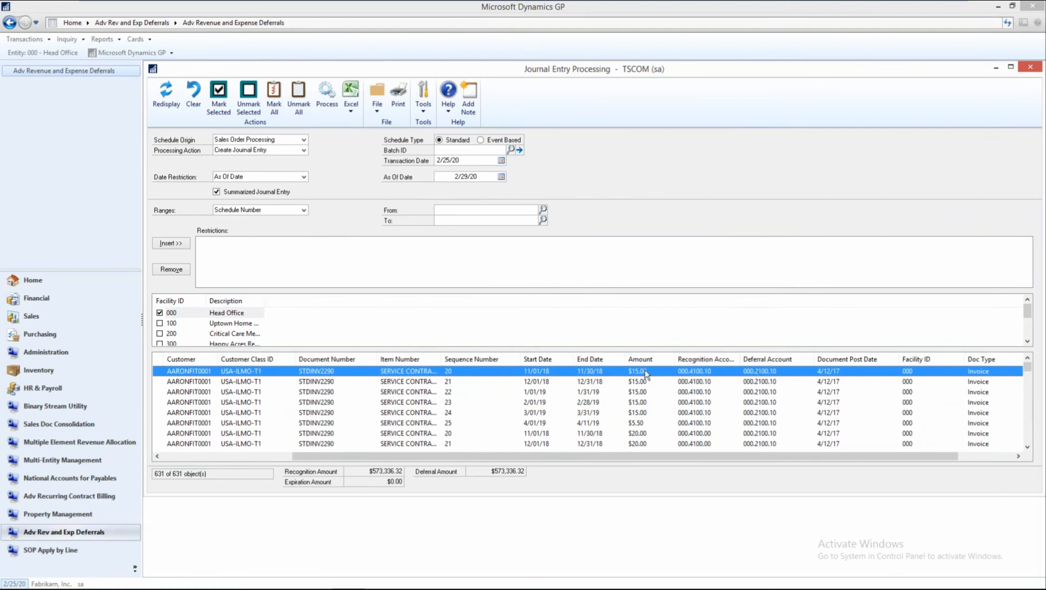
{"action": "left_click", "coordinate": [751, 382]}
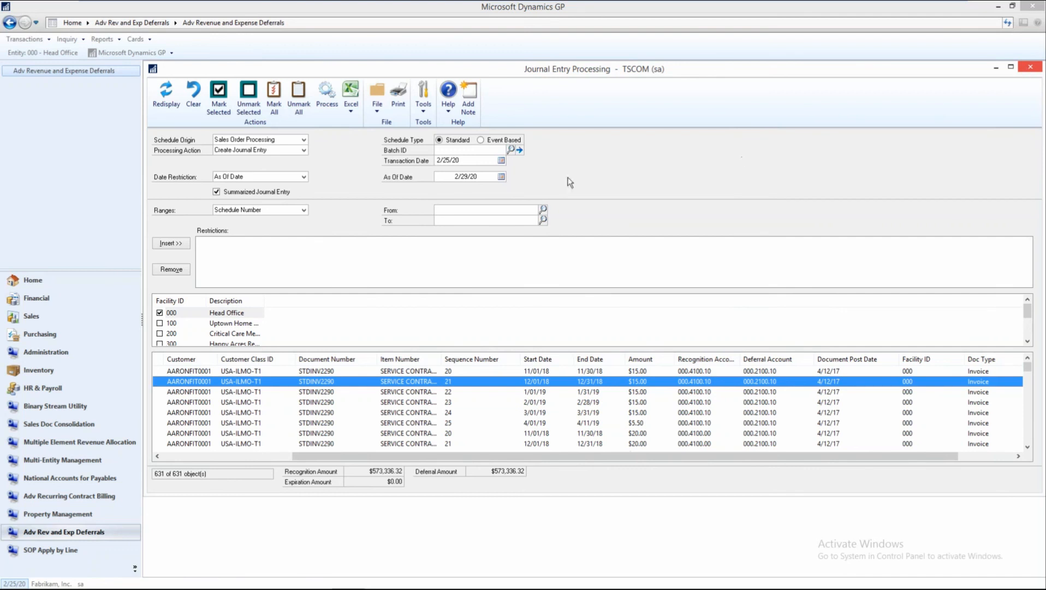
{"action": "left_click", "coordinate": [465, 151]}
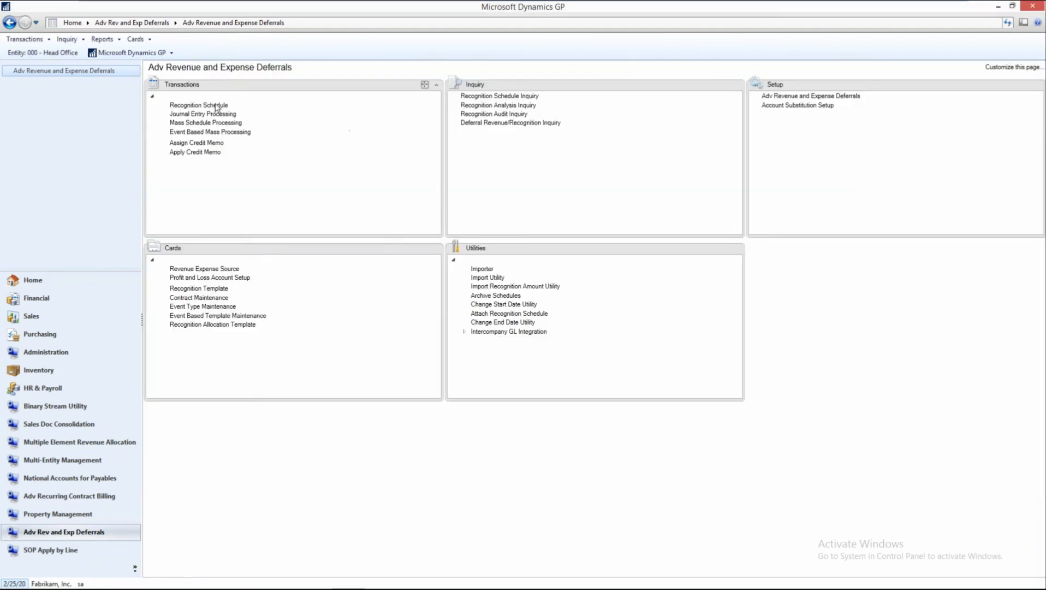
Compare the first and last recognition schedules, checking the Recognized, Recognition JE and Recognition Date columns, and close the schedule entry.
{"action": "left_click", "coordinate": [217, 105]}
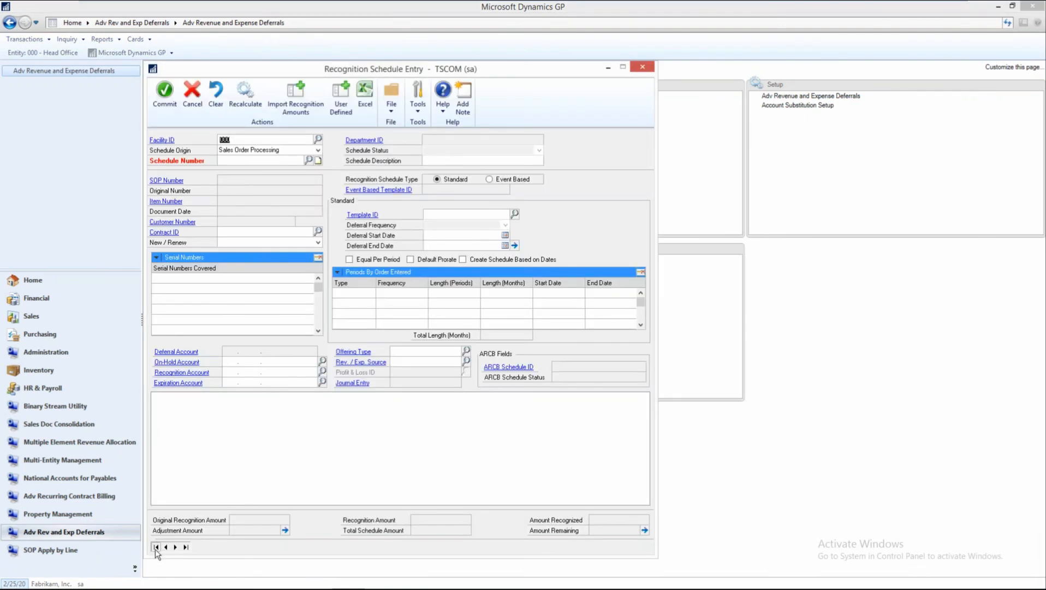
{"action": "left_click", "coordinate": [155, 547]}
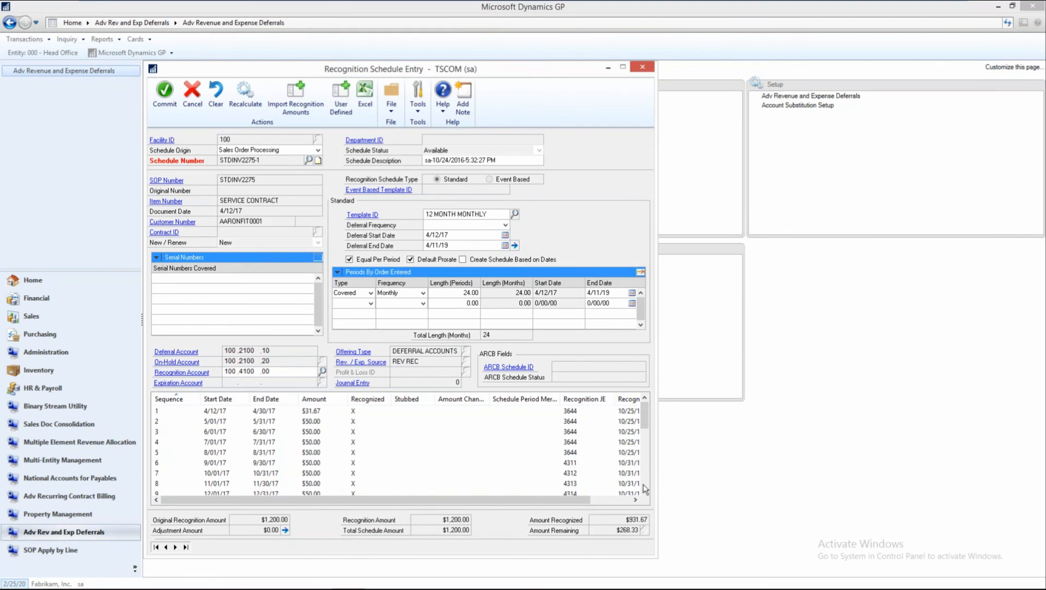
{"action": "left_click", "coordinate": [623, 502]}
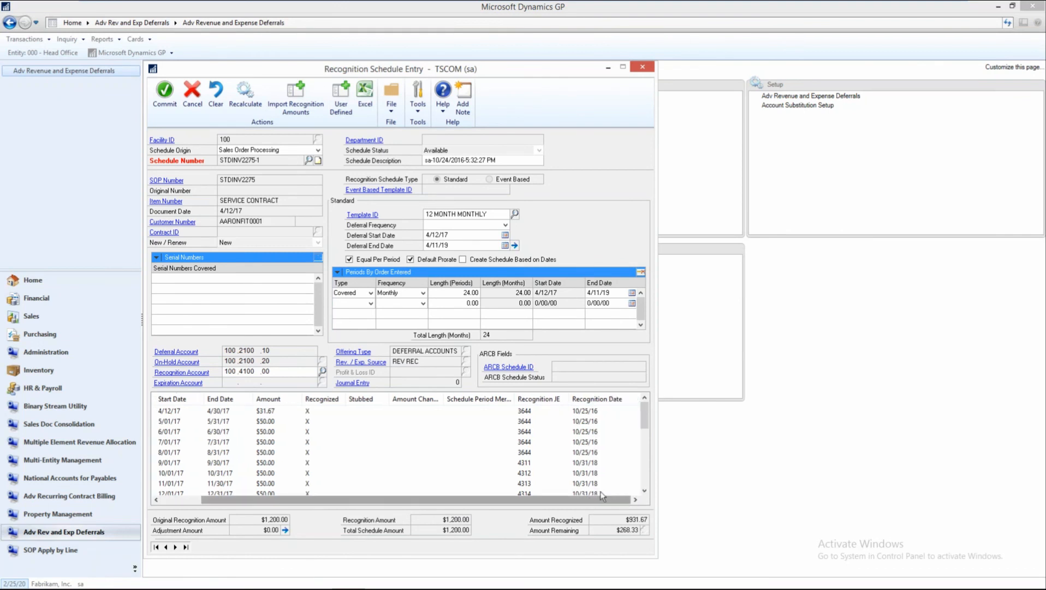
{"action": "left_click", "coordinate": [186, 547]}
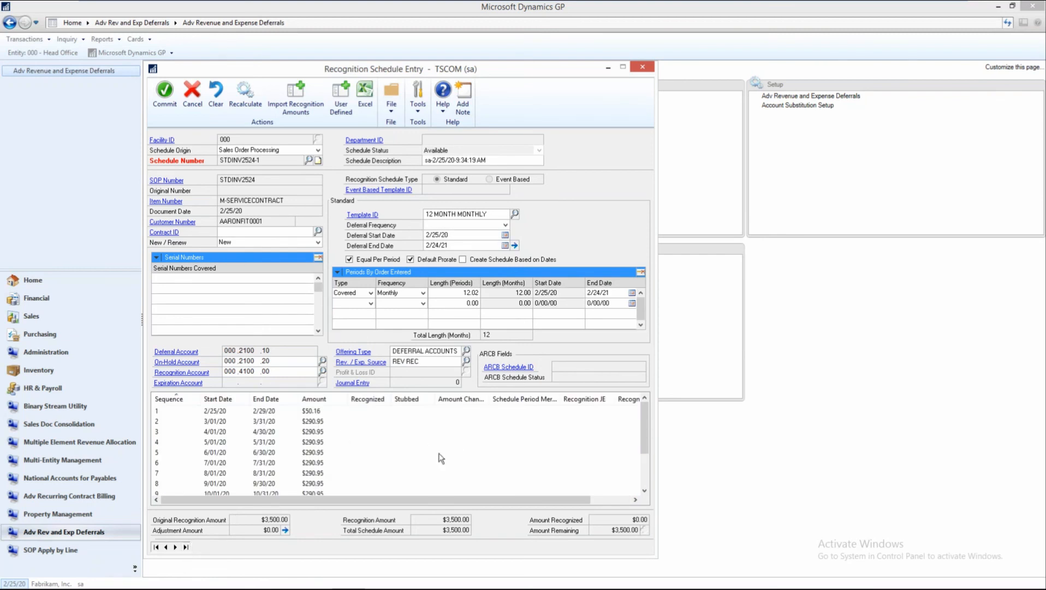
{"action": "left_click", "coordinate": [158, 547]}
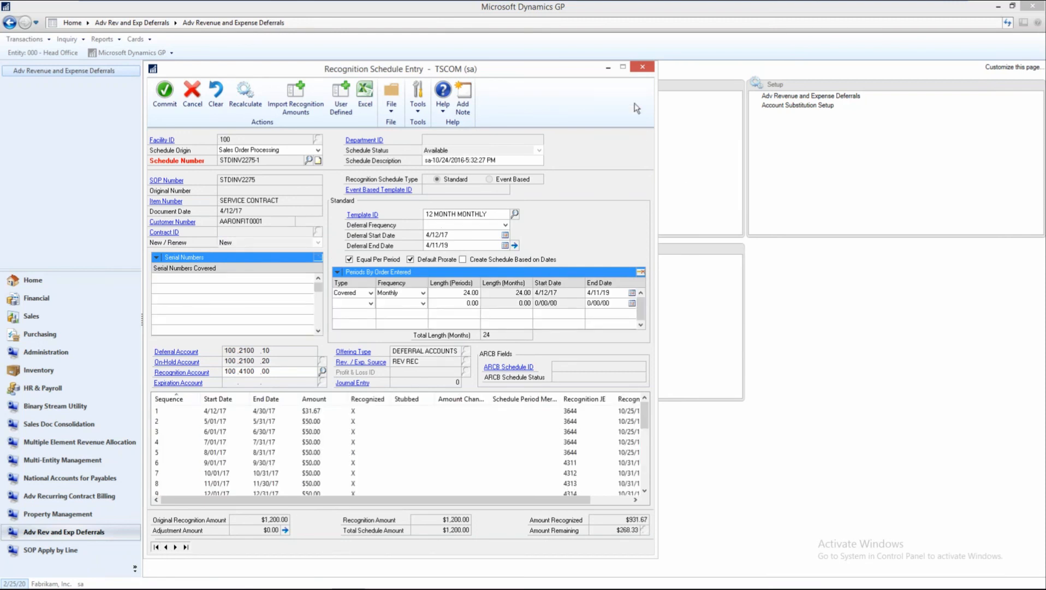
{"action": "left_click", "coordinate": [642, 68]}
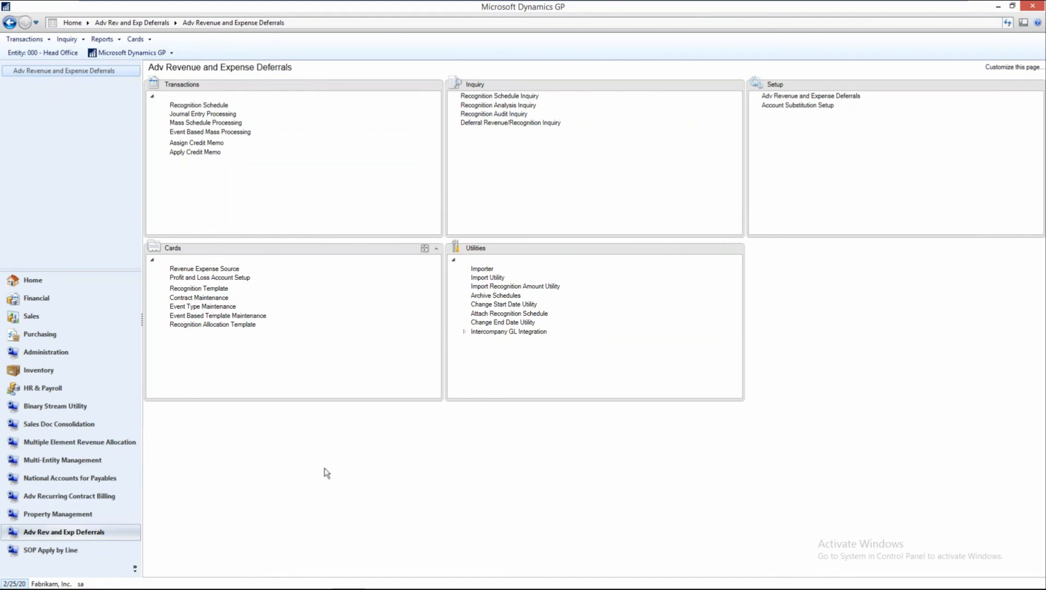
Open Billing Schedule in Adv Recurring Contract Billing and browse from the last records back to Demo Schedule SCHD0084.
{"action": "left_click", "coordinate": [56, 497]}
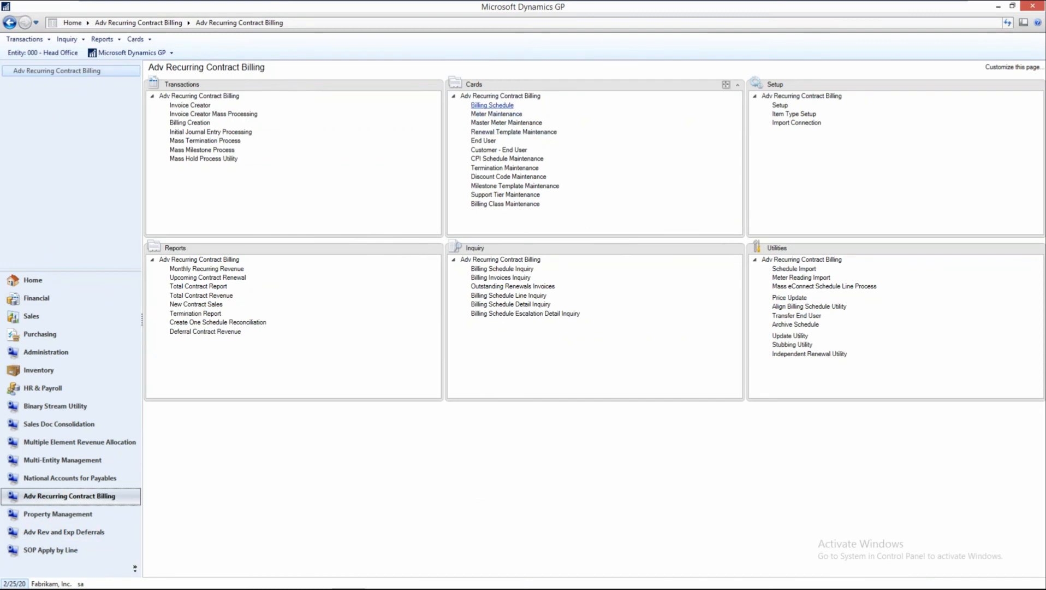
{"action": "left_click", "coordinate": [492, 105]}
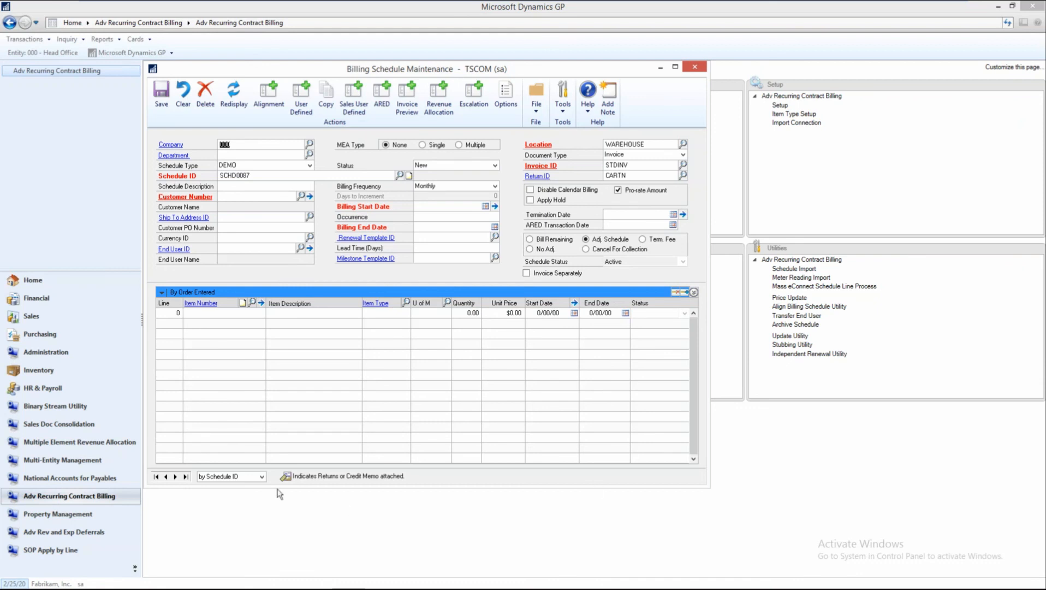
{"action": "left_click", "coordinate": [186, 476]}
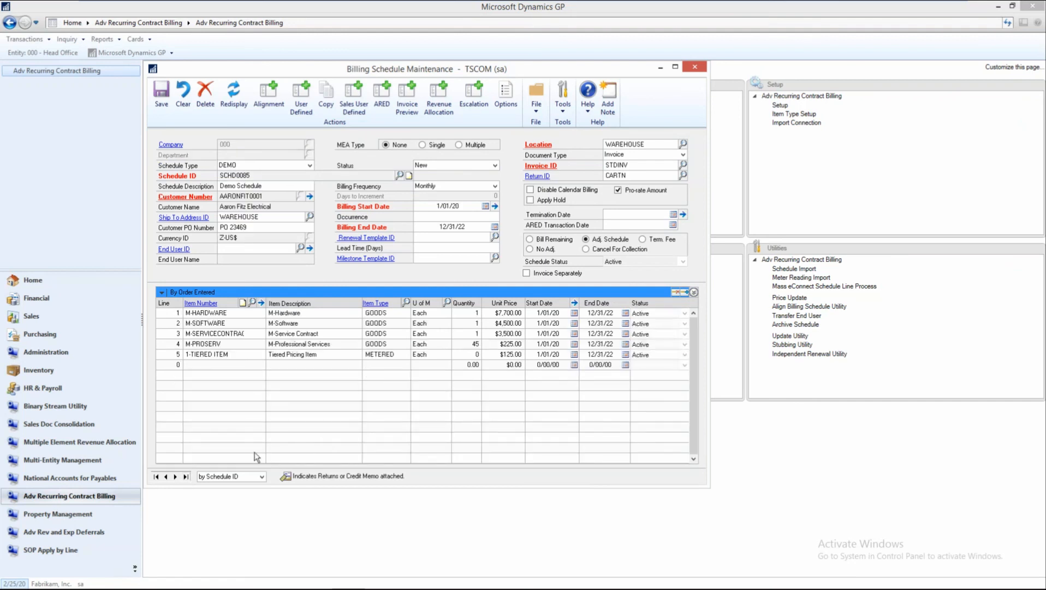
{"action": "left_click", "coordinate": [185, 476]}
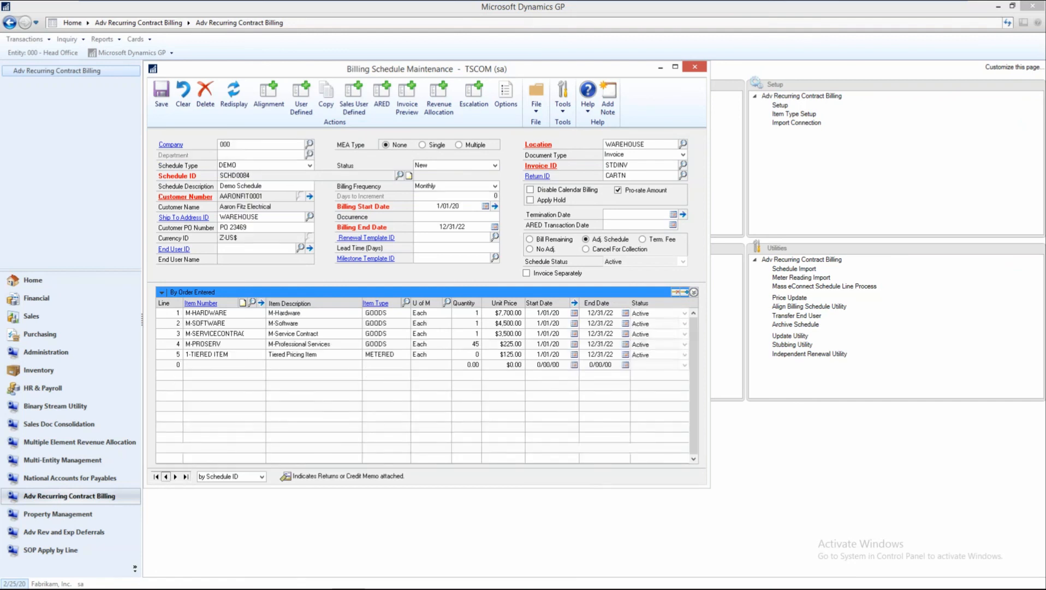
Browse the billing schedules from SCHD0085 back to SCHD0082, reviewing their customers, dates and item lines.
{"action": "left_click", "coordinate": [185, 477]}
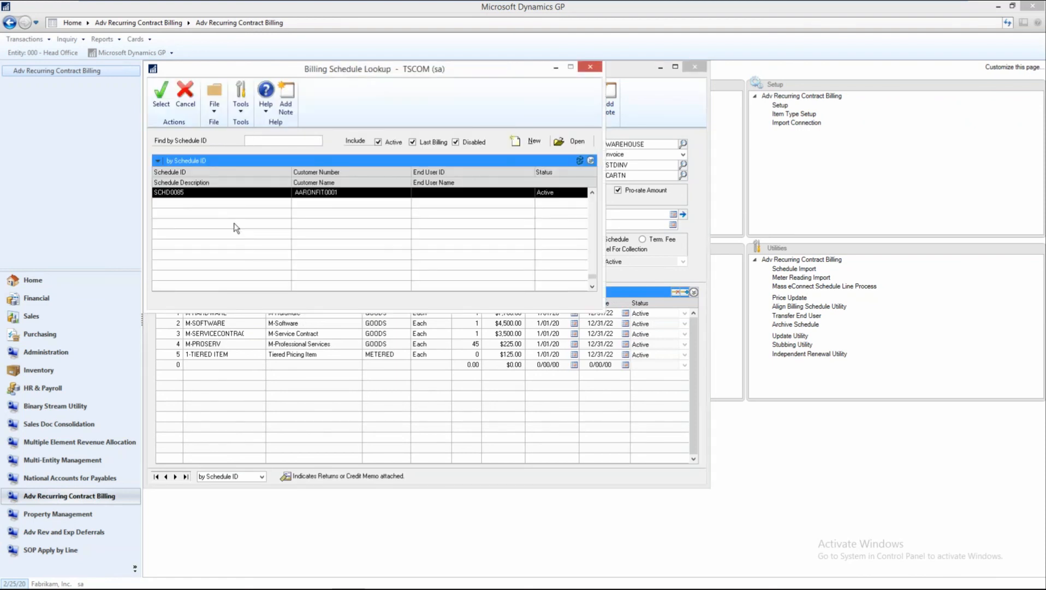
{"action": "left_click", "coordinate": [590, 67]}
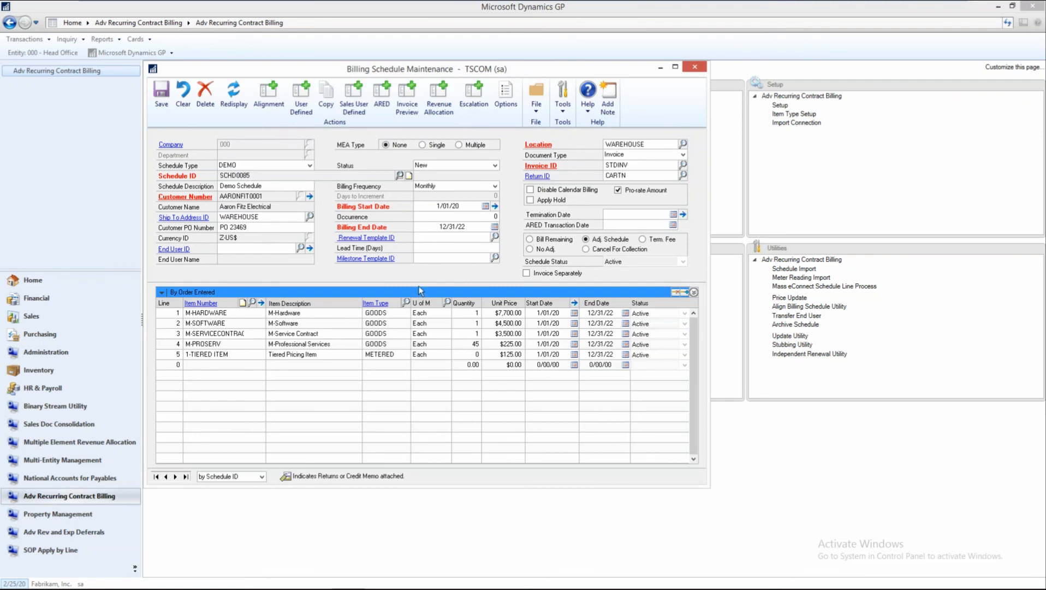
{"action": "left_click", "coordinate": [166, 477]}
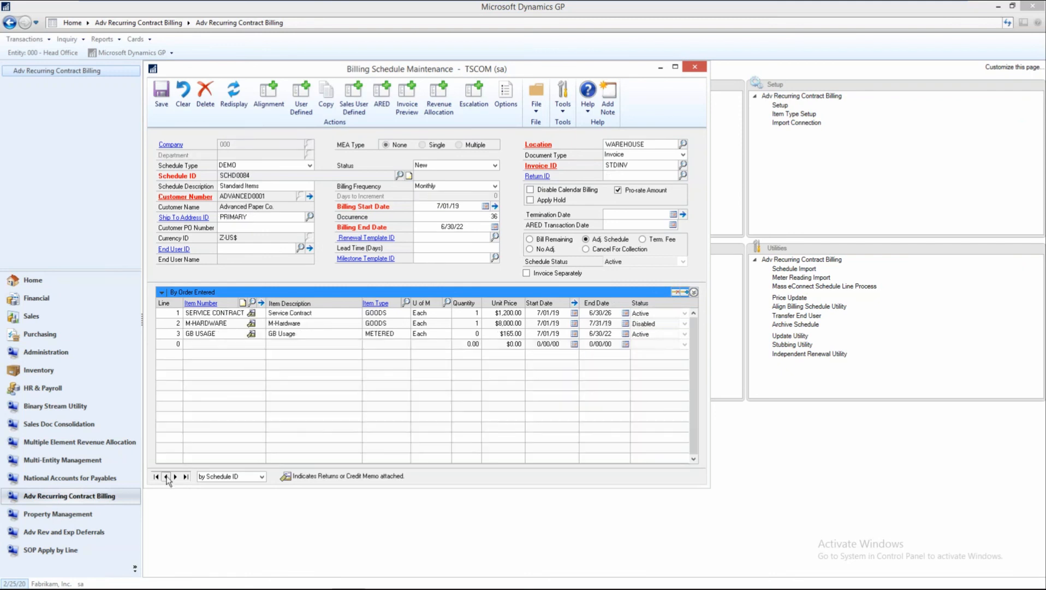
{"action": "left_click", "coordinate": [166, 476]}
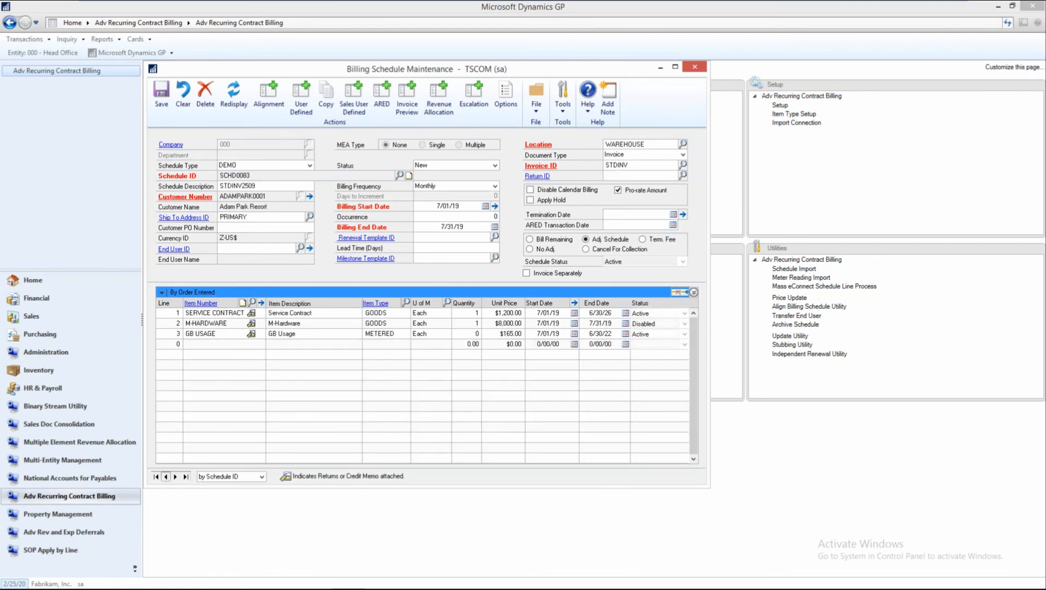
{"action": "left_click", "coordinate": [167, 477]}
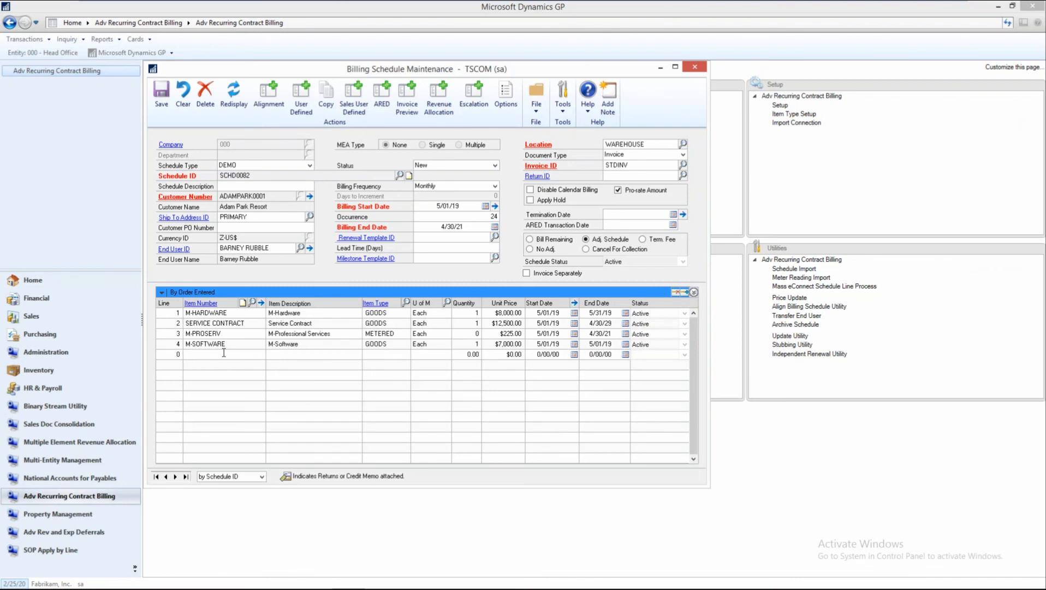
Check the revenue allocation of schedule SCHD0082, close it, and return to the item lines of SCHD0085.
{"action": "left_click", "coordinate": [439, 98]}
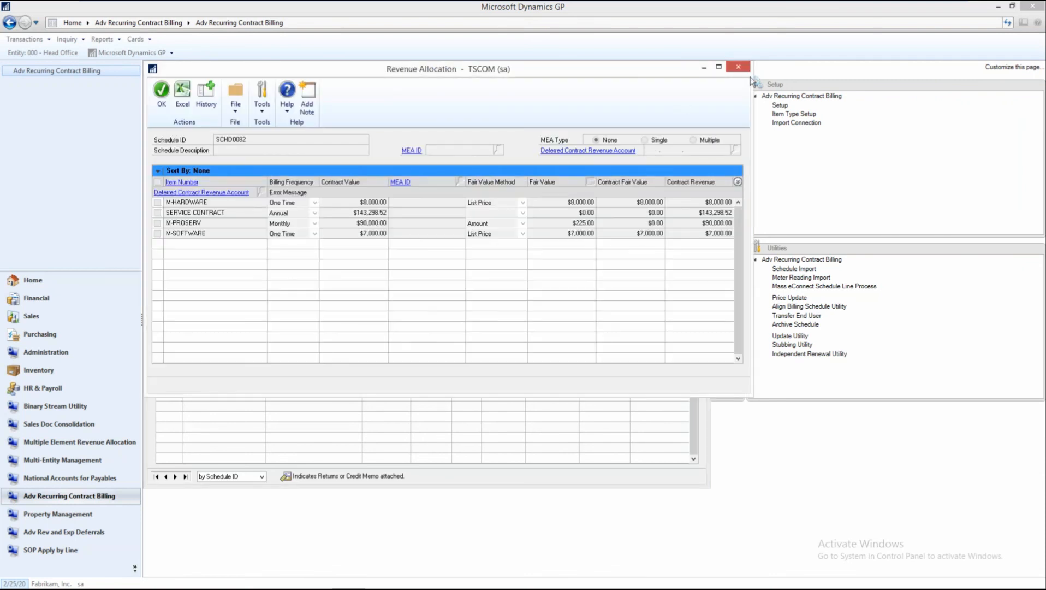
{"action": "left_click", "coordinate": [243, 415]}
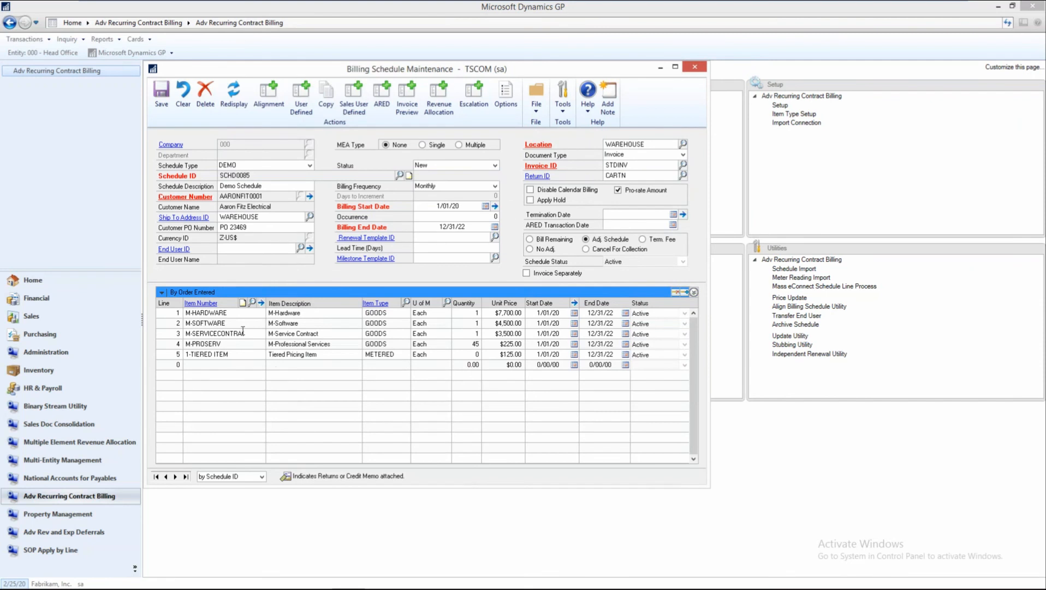
{"action": "left_click", "coordinate": [216, 333]}
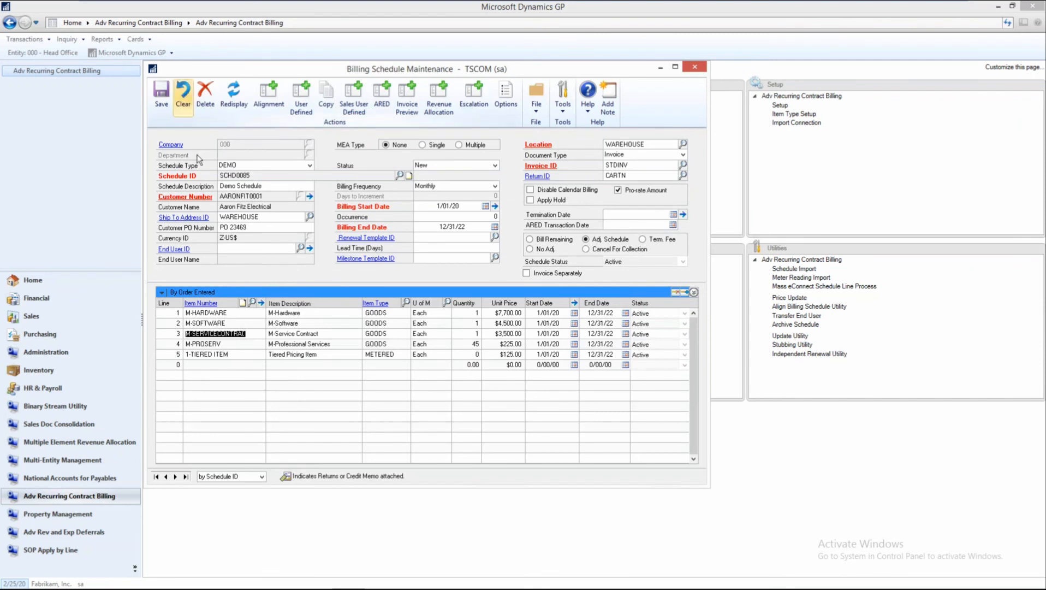
Clear the form and start a new DEMO billing schedule for the customer Aaron Fitz Electrical.
{"action": "left_click", "coordinate": [184, 97]}
{"action": "key", "text": "Tab"}
{"action": "key", "text": "Tab"}
{"action": "key", "text": "Tab"}
{"action": "key", "text": "Tab"}
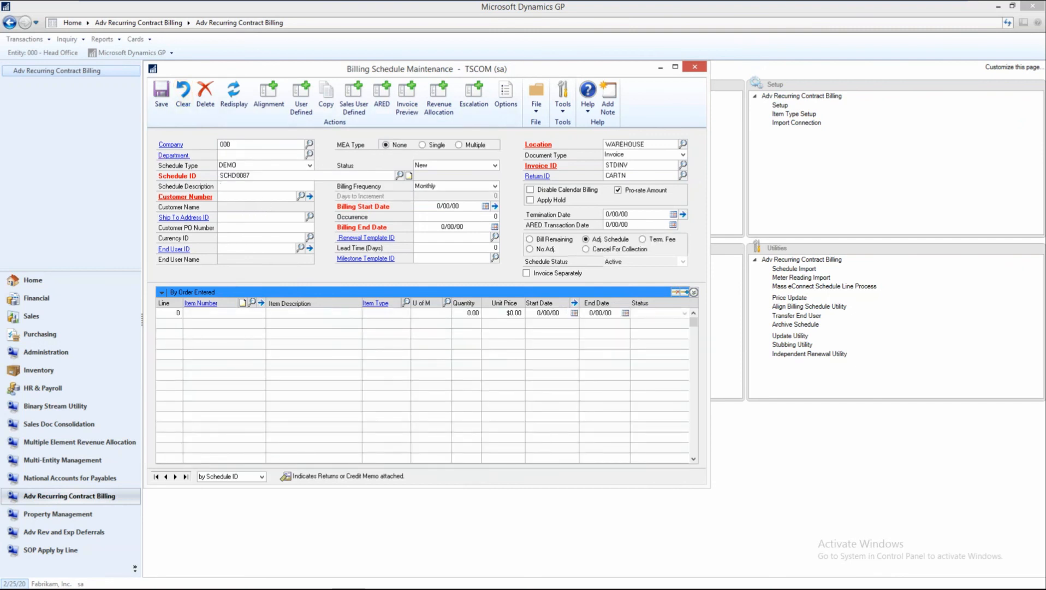
{"action": "type", "text": "a"}
{"action": "left_click", "coordinate": [257, 207]}
{"action": "key", "text": "Tab"}
{"action": "key", "text": "Tab"}
Set the schedule's billing start date to 1/01/20 and its billing end date to 12/31/20.
{"action": "key", "text": "Tab"}
{"action": "key", "text": "Tab"}
{"action": "key", "text": "Tab"}
{"action": "key", "text": "Tab"}
{"action": "key", "text": "Tab"}
{"action": "key", "text": "Tab"}
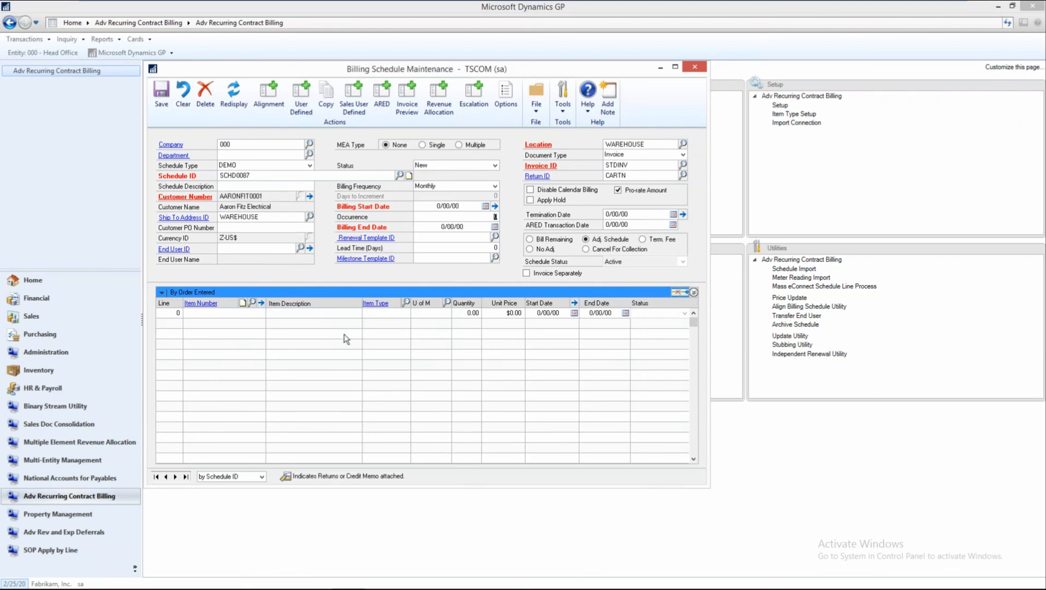
{"action": "type", "text": "010120"}
{"action": "key", "text": "Tab"}
{"action": "key", "text": "Tab"}
{"action": "type", "text": "12/31/20"}
{"action": "key", "text": "Tab"}
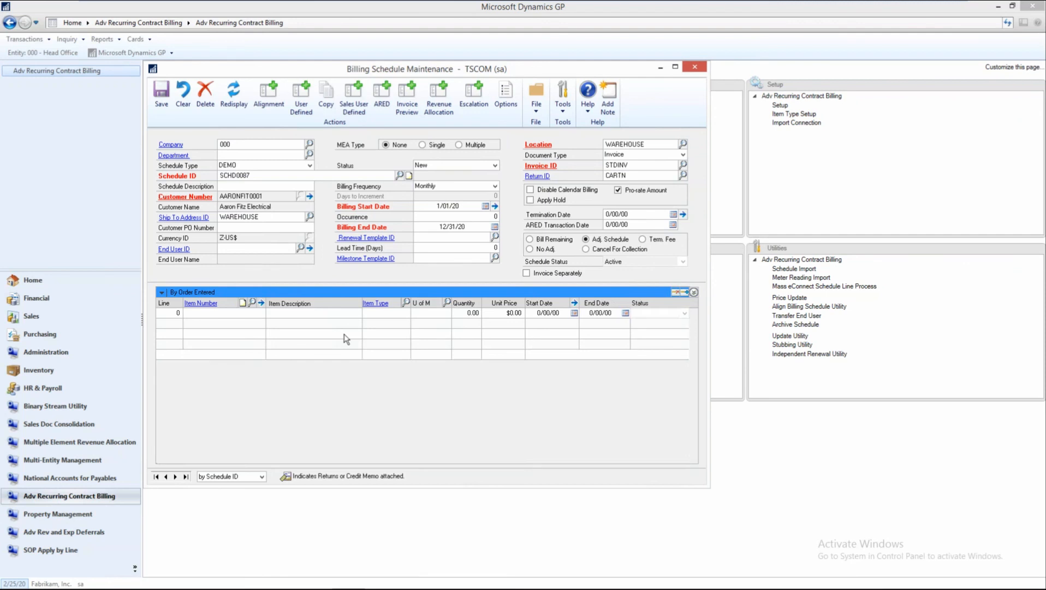
Add the item M-HARDWARE as the schedule's first line with a quantity of 1.
{"action": "left_click", "coordinate": [220, 313]}
{"action": "type", "text": "M"}
{"action": "left_click", "coordinate": [208, 324]}
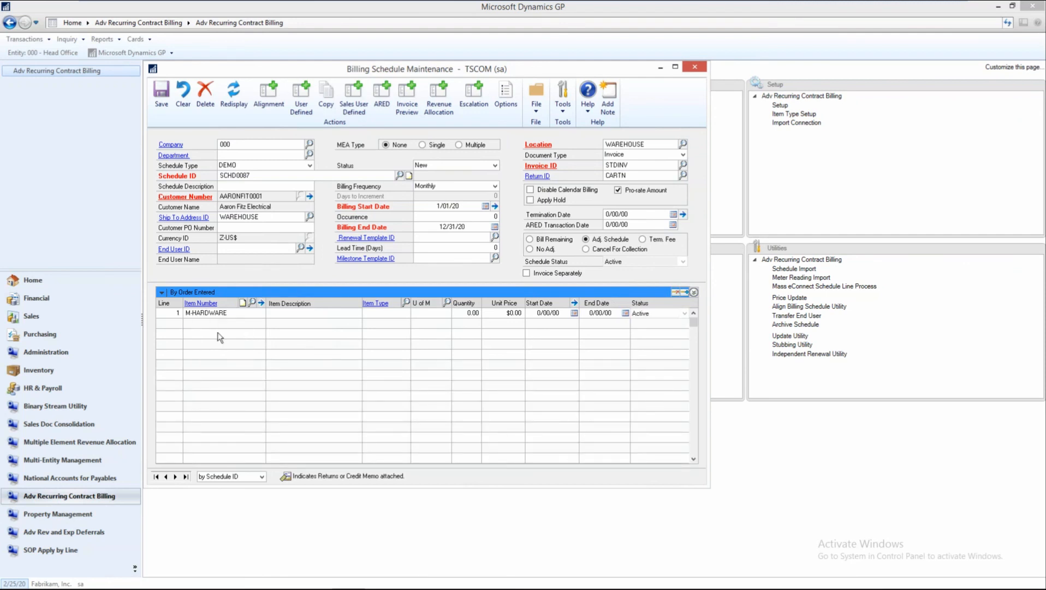
{"action": "key", "text": "Tab"}
{"action": "key", "text": "Tab"}
{"action": "key", "text": "Tab"}
{"action": "key", "text": "Tab"}
{"action": "key", "text": "Tab"}
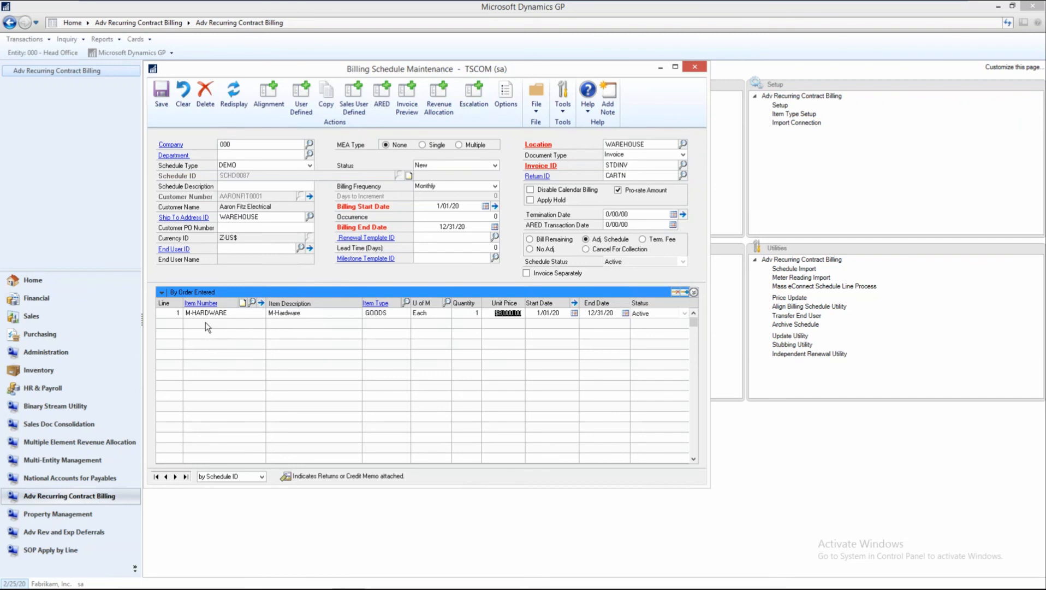
Set the M-HARDWARE line's price default to Flat Amount and its unit price to $7,700.00.
{"action": "left_click", "coordinate": [494, 311]}
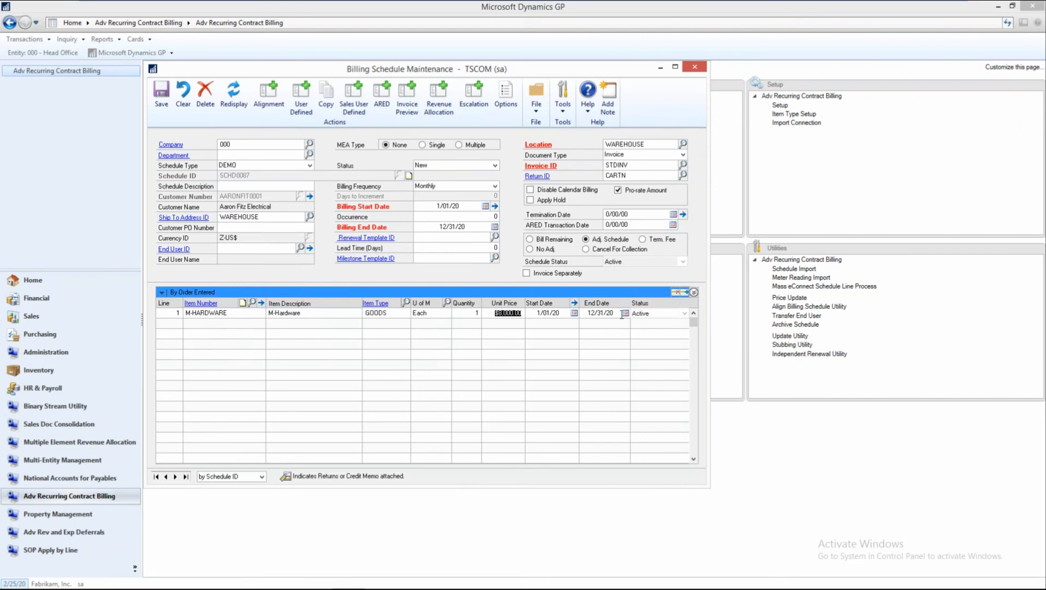
{"action": "left_click", "coordinate": [693, 294]}
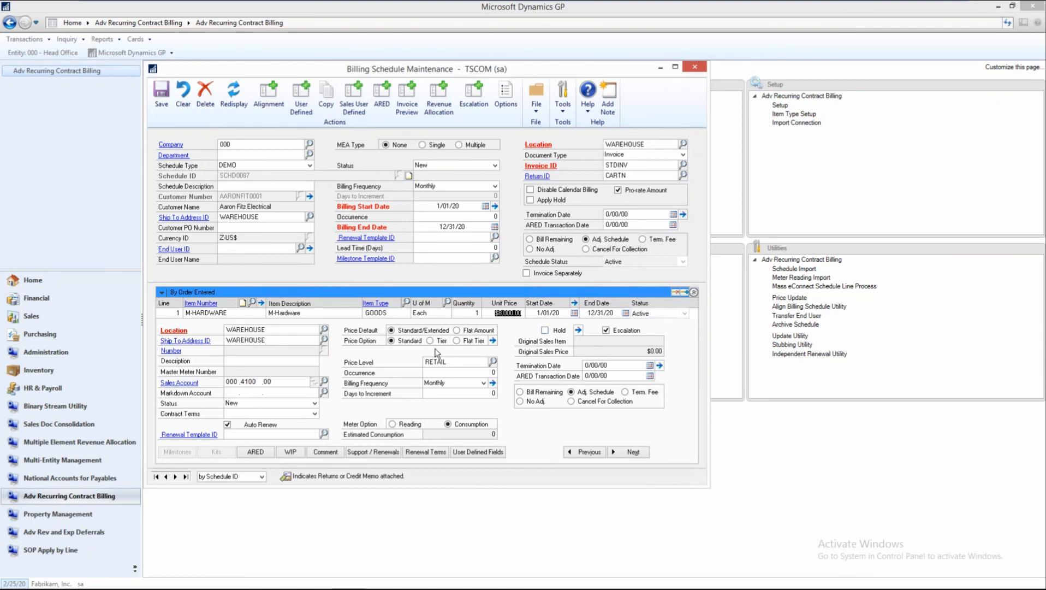
{"action": "left_click", "coordinate": [457, 331]}
{"action": "left_click", "coordinate": [501, 331]}
{"action": "type", "text": "7700"}
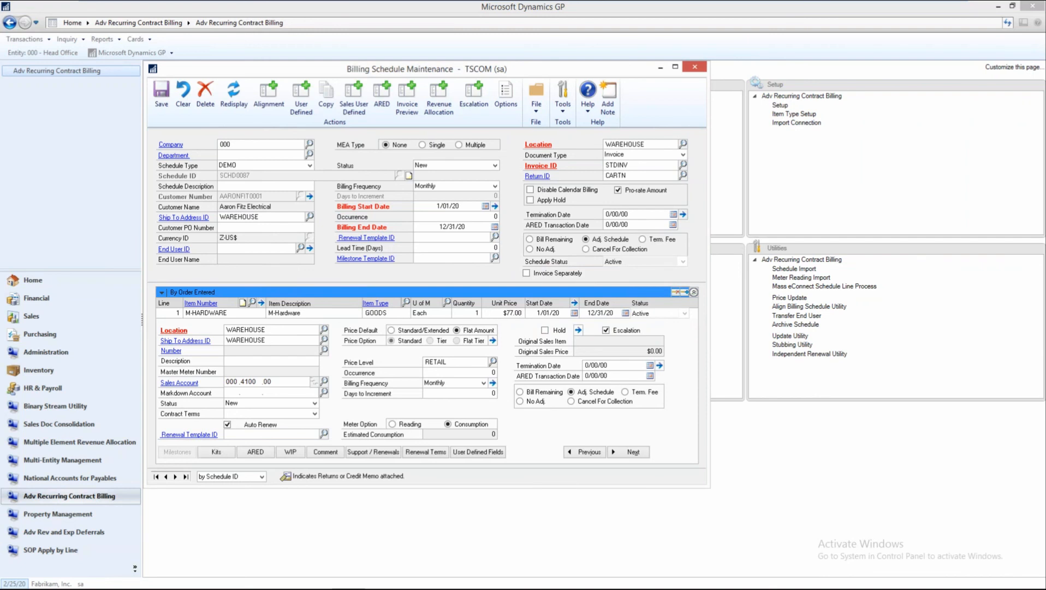
{"action": "key", "text": "Tab"}
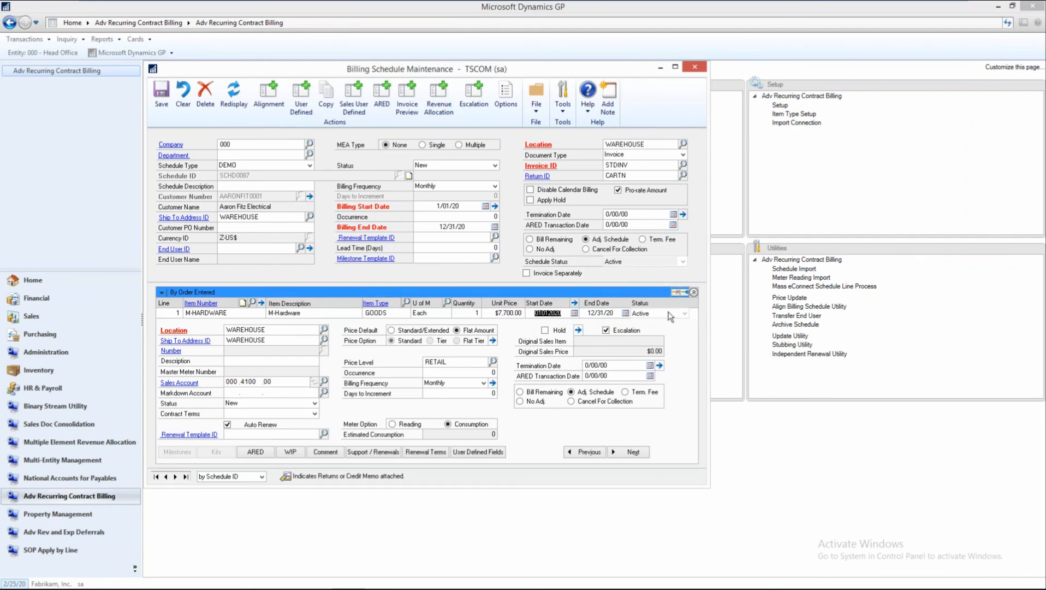
{"action": "left_click", "coordinate": [693, 292]}
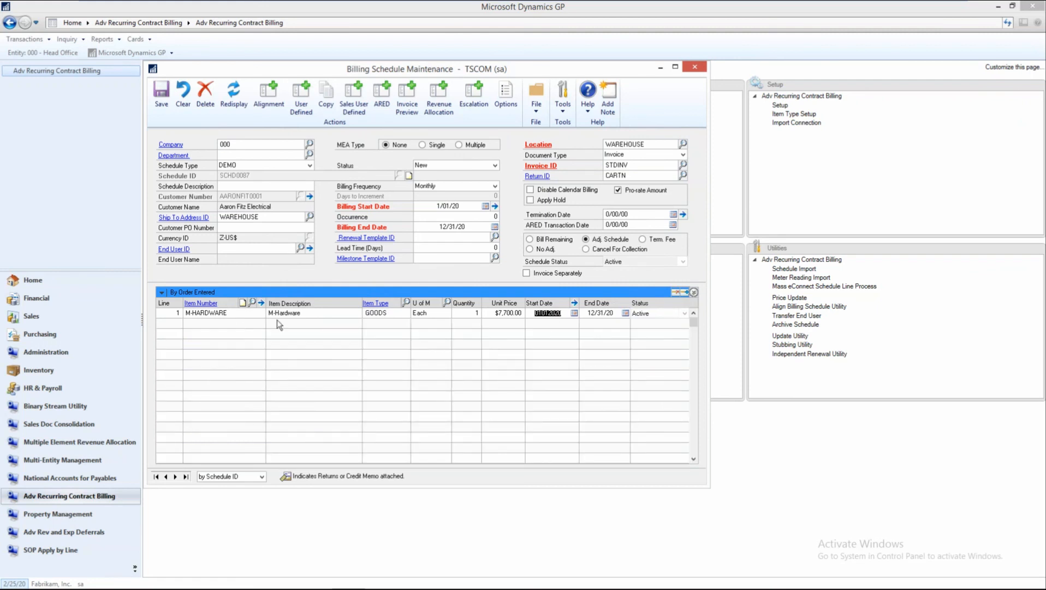
Add the M-Service Contract item as the second line of the schedule.
{"action": "key", "text": "Tab"}
{"action": "key", "text": "Tab"}
{"action": "left_click", "coordinate": [207, 322]}
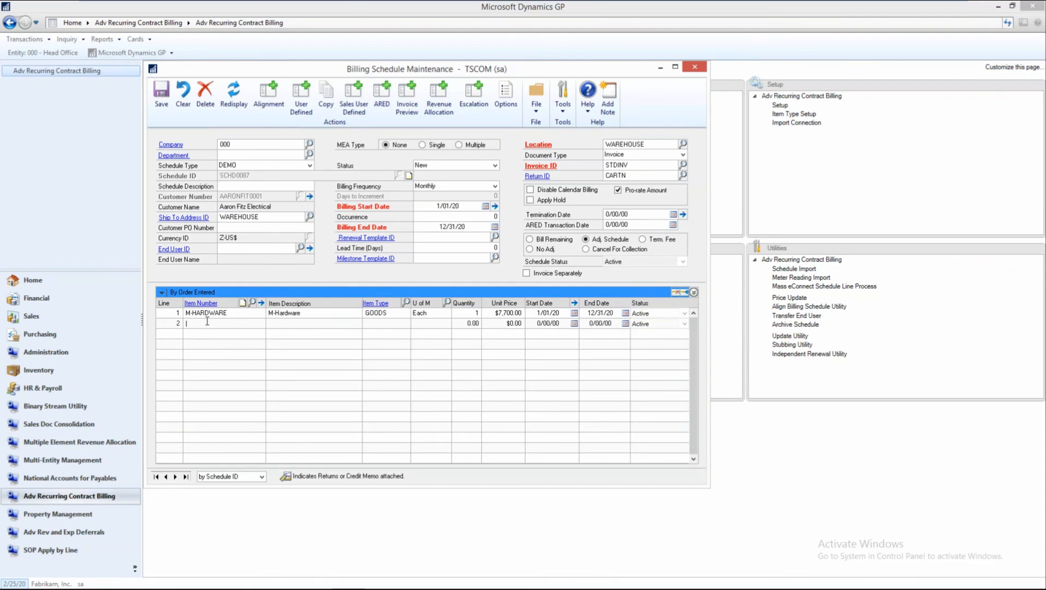
{"action": "type", "text": "M"}
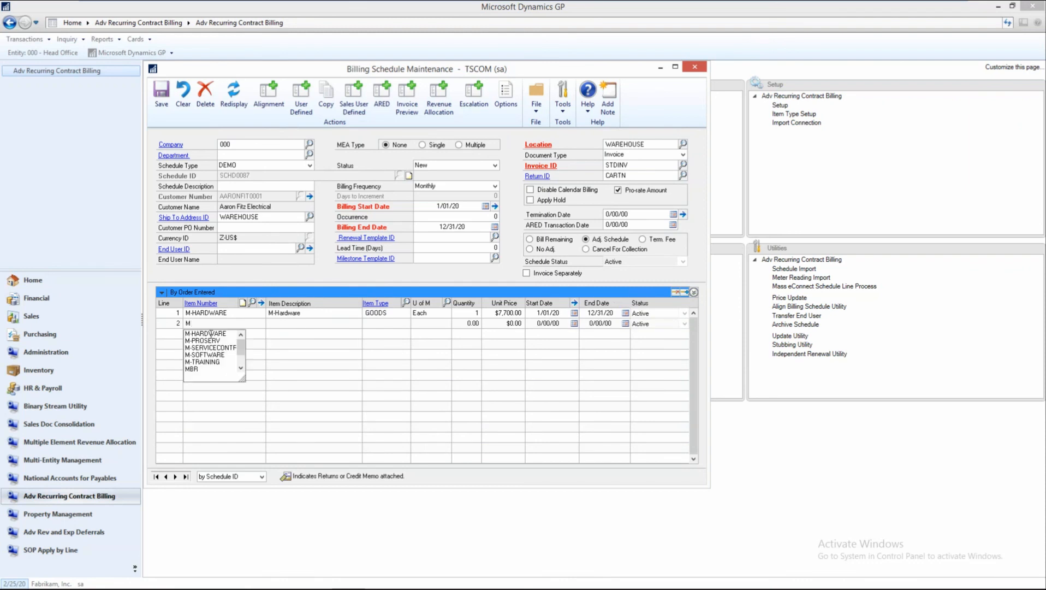
{"action": "left_click", "coordinate": [213, 348]}
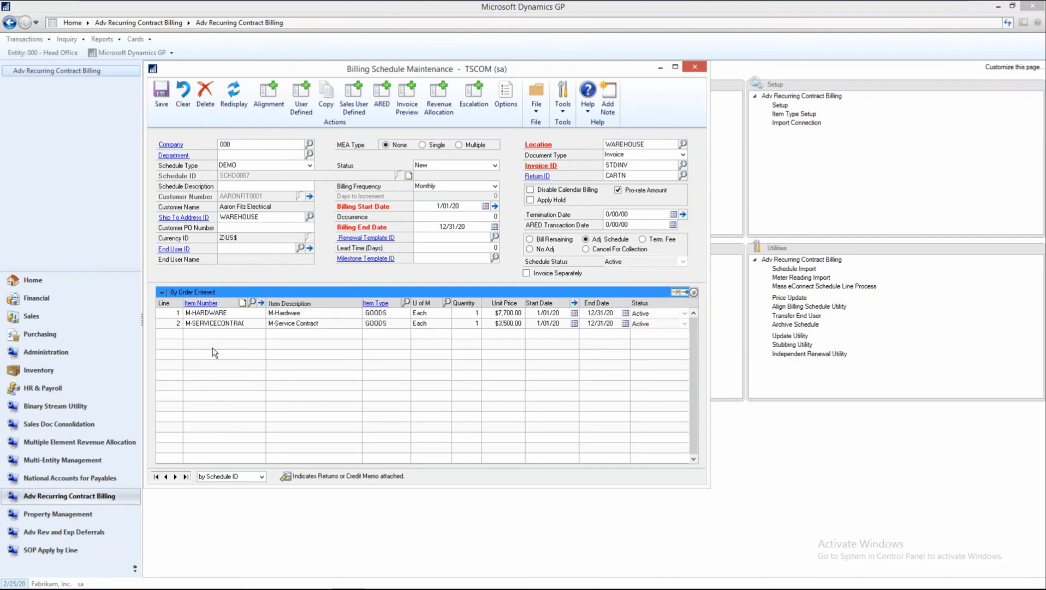
Add the item M-SOFTWARE as the third line of the schedule.
{"action": "left_click", "coordinate": [205, 336]}
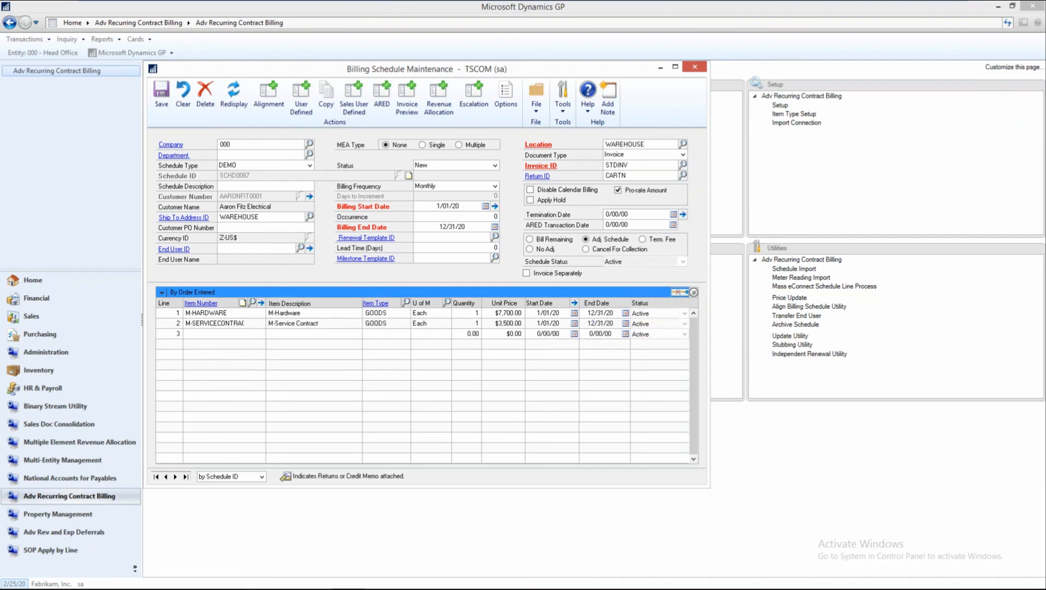
{"action": "type", "text": "M"}
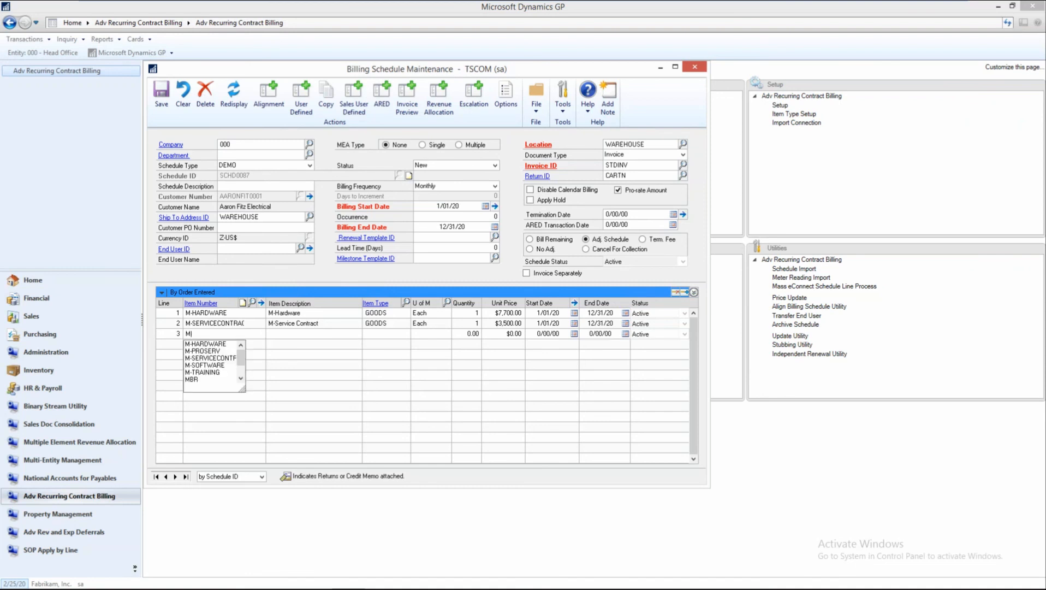
{"action": "left_click", "coordinate": [213, 366]}
{"action": "key", "text": "Tab"}
{"action": "key", "text": "Tab"}
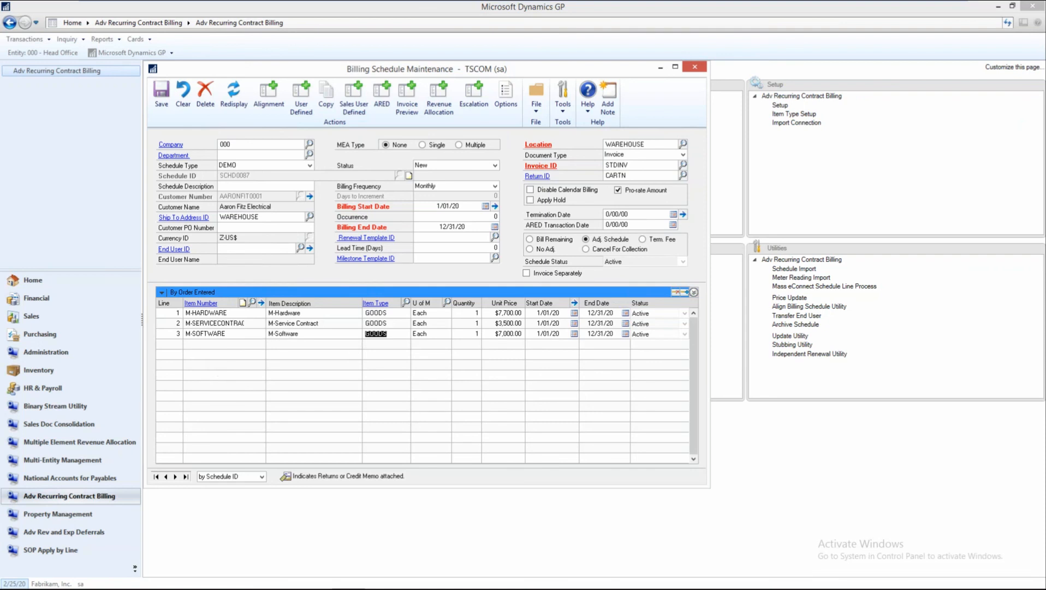
Set the M-SOFTWARE line's price default to Flat Amount and its unit price to $6,800.00.
{"action": "left_click", "coordinate": [694, 292]}
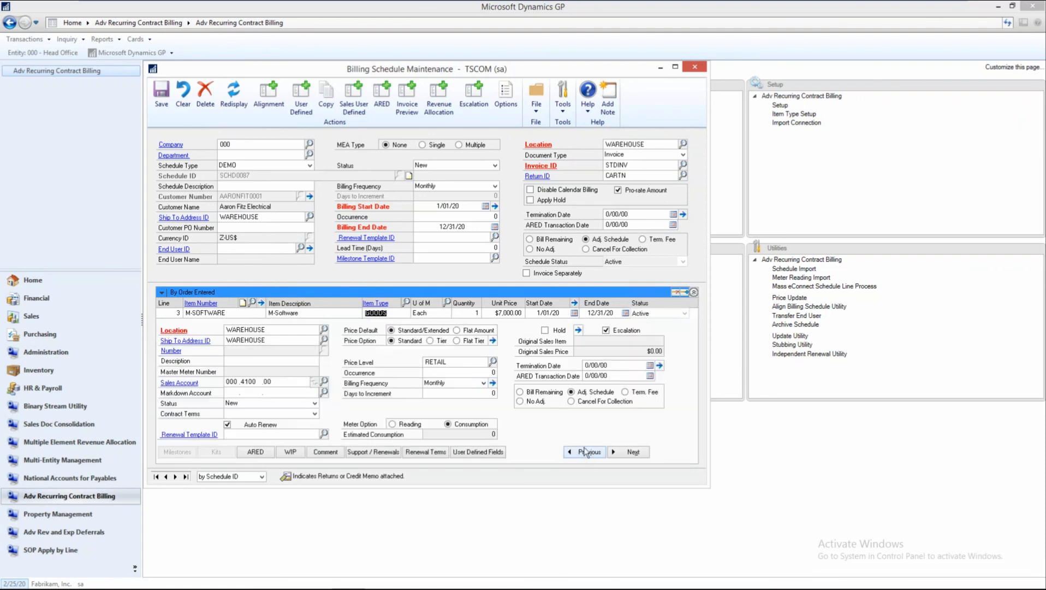
{"action": "key", "text": "Tab"}
{"action": "left_click", "coordinate": [457, 330]}
{"action": "left_click", "coordinate": [500, 333]}
{"action": "type", "text": "6,800.00"}
{"action": "key", "text": "Tab"}
Go to the service contract line and set its billing frequency to Annual.
{"action": "left_click", "coordinate": [574, 453]}
{"action": "left_click", "coordinate": [484, 384]}
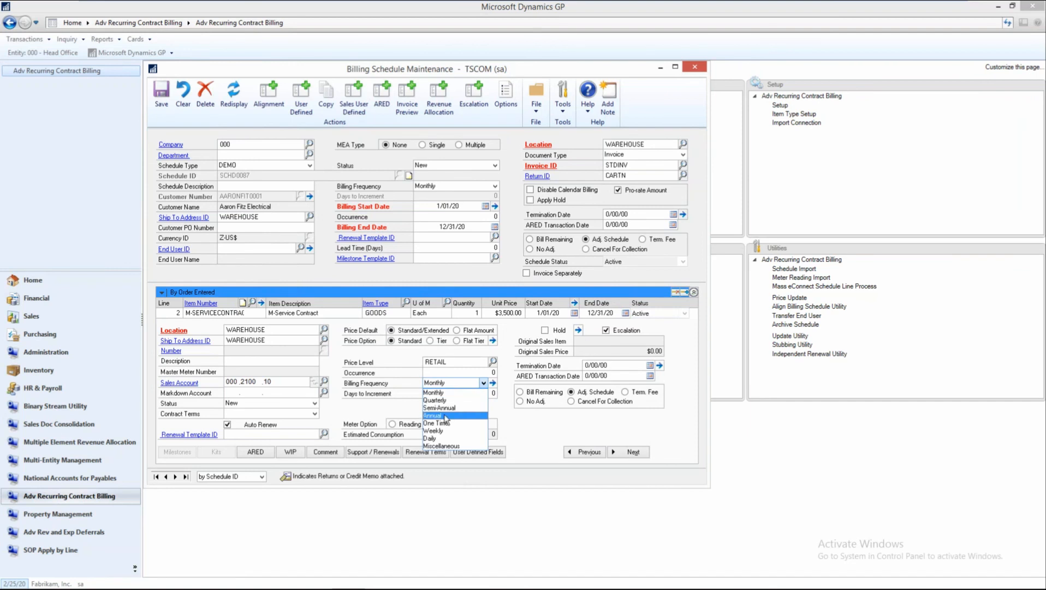
{"action": "left_click", "coordinate": [469, 435]}
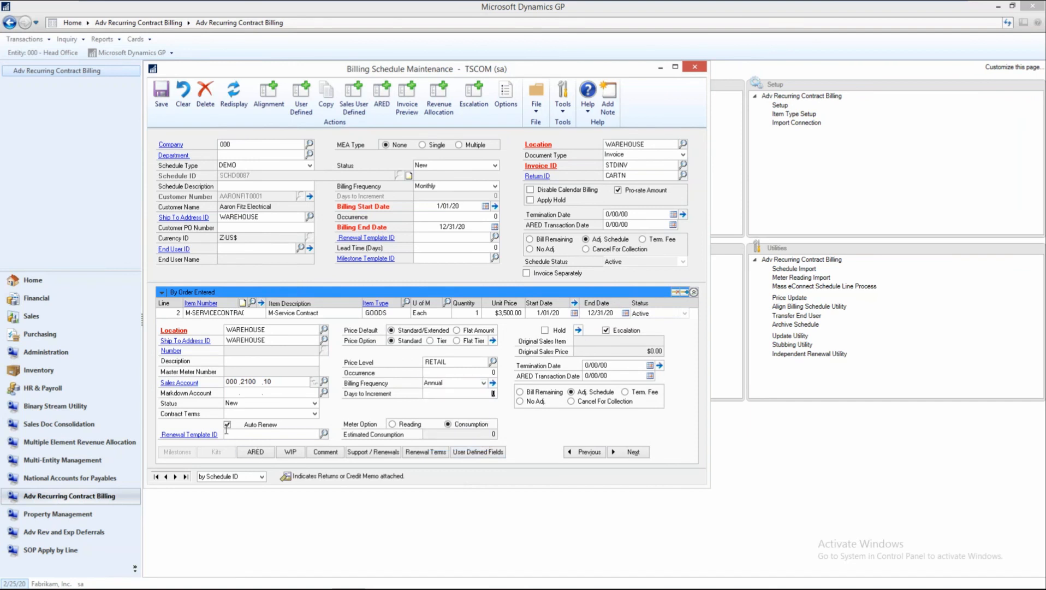
Turn off Auto Renew for the service contract, M-HARDWARE and M-SOFTWARE lines and collapse the line details.
{"action": "left_click", "coordinate": [228, 424]}
{"action": "left_click", "coordinate": [575, 451]}
{"action": "left_click", "coordinate": [226, 425]}
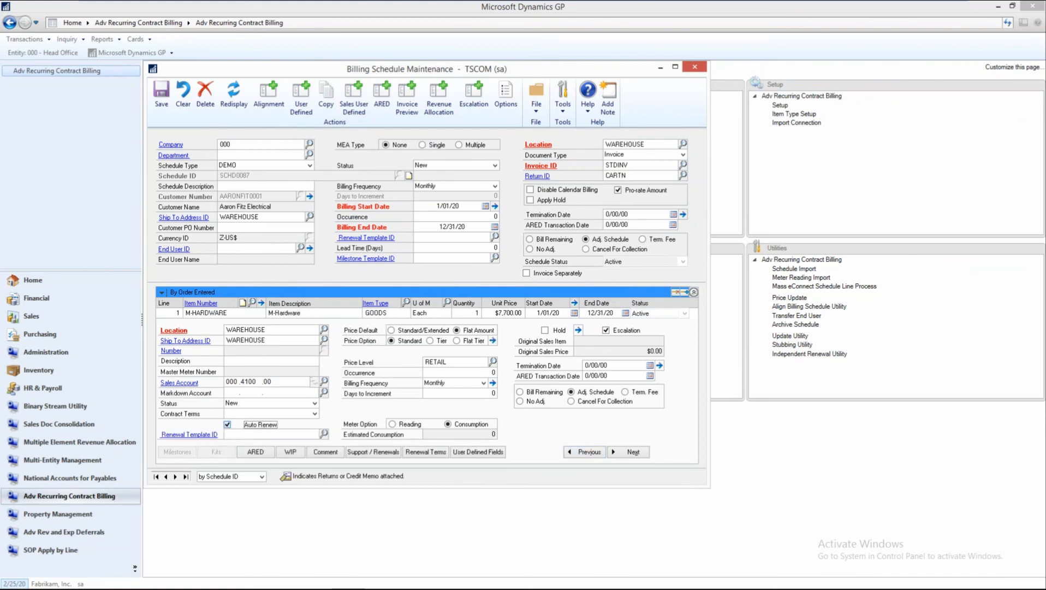
{"action": "left_click", "coordinate": [624, 453]}
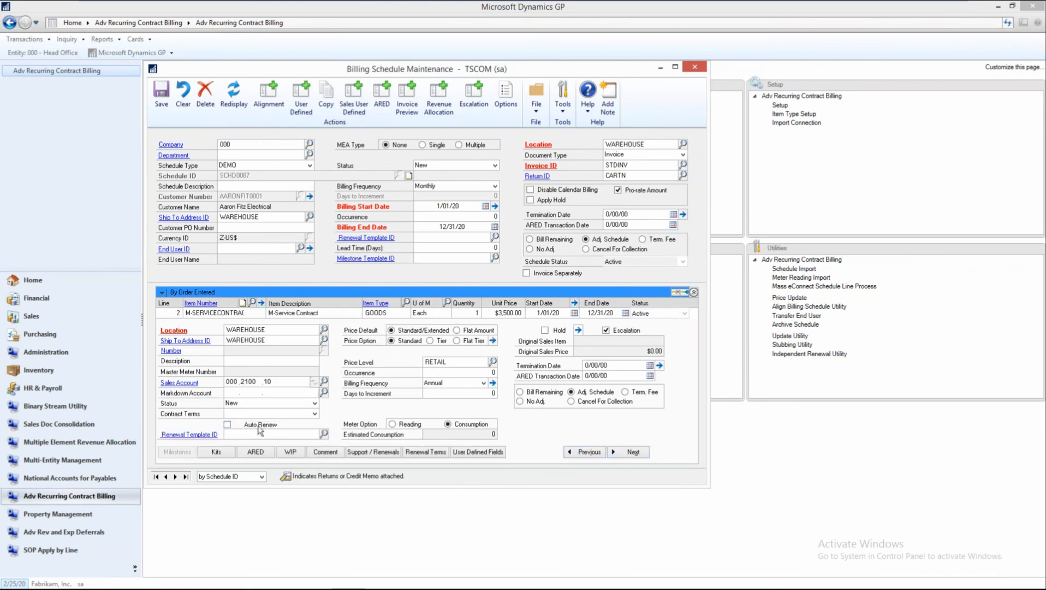
{"action": "left_click", "coordinate": [227, 425]}
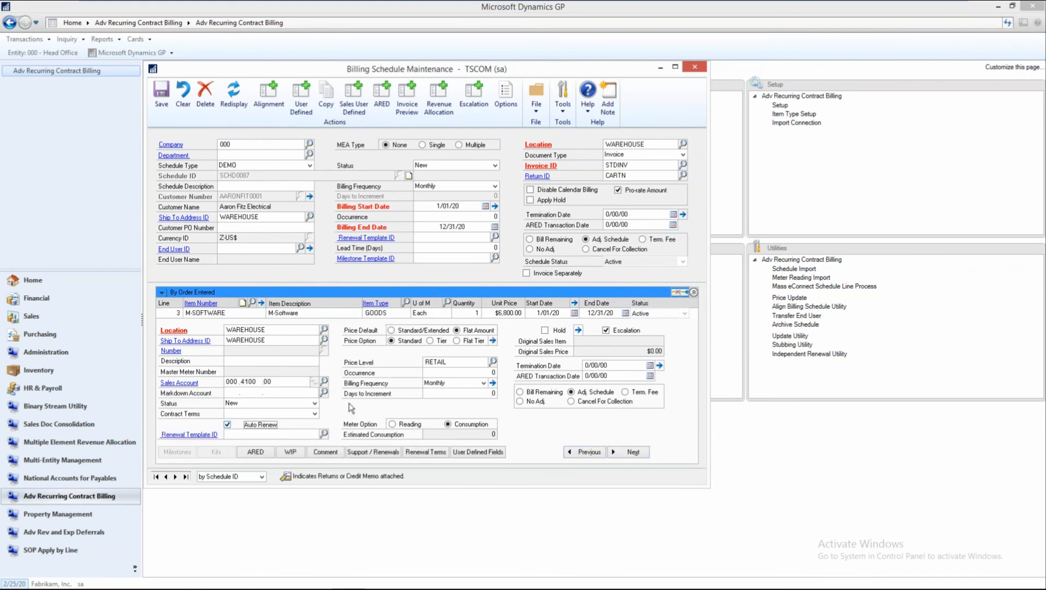
{"action": "left_click", "coordinate": [694, 293]}
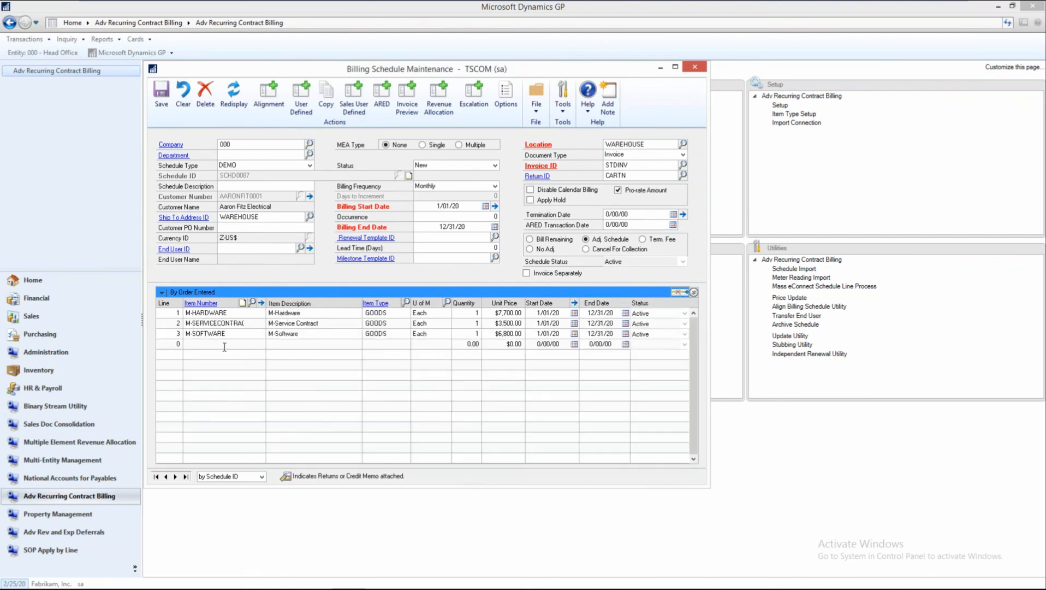
Add the item DISCOUNT as the fourth line of the schedule.
{"action": "left_click", "coordinate": [224, 346]}
{"action": "type", "text": "DISC"}
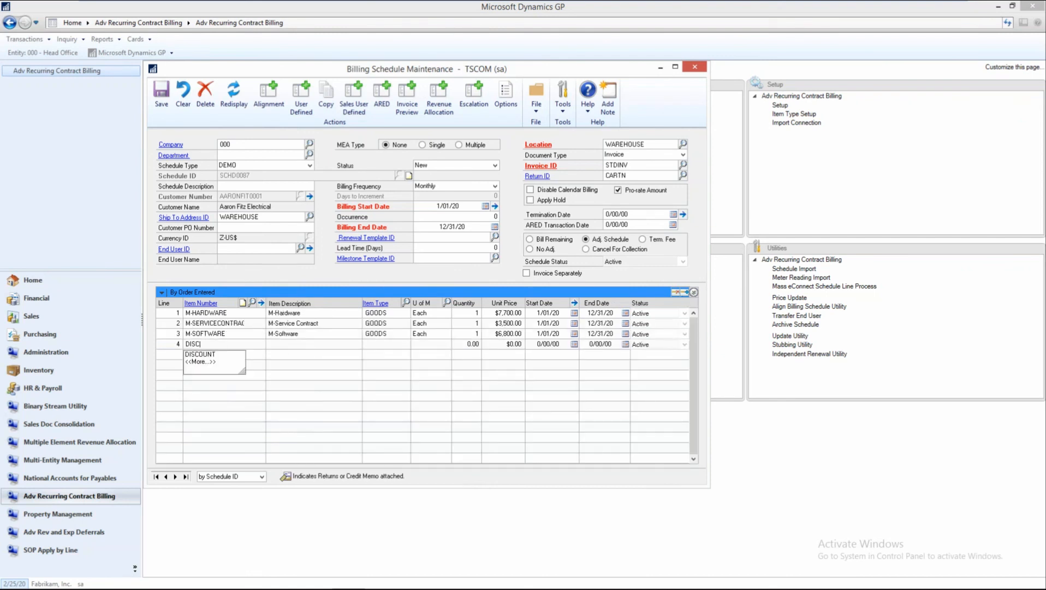
{"action": "type", "text": "OUNT"}
{"action": "key", "text": "Tab"}
{"action": "key", "text": "Tab"}
{"action": "key", "text": "Tab"}
{"action": "key", "text": "Tab"}
{"action": "key", "text": "Tab"}
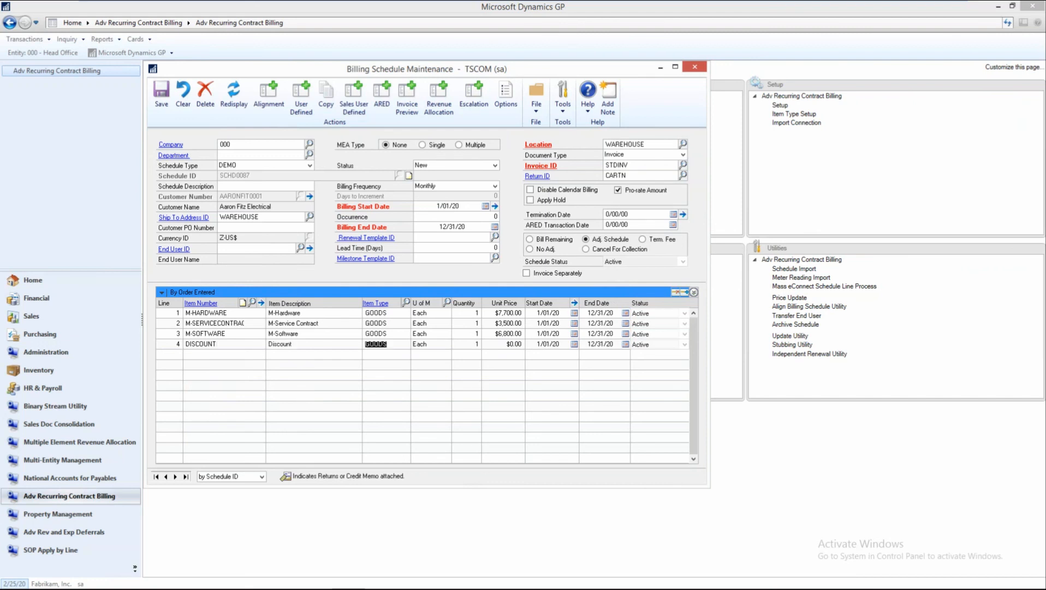
Set the DISCOUNT line's unit price to -$1,000.00 and accept the price change.
{"action": "type", "text": "-$1,000.00"}
{"action": "key", "text": "Tab"}
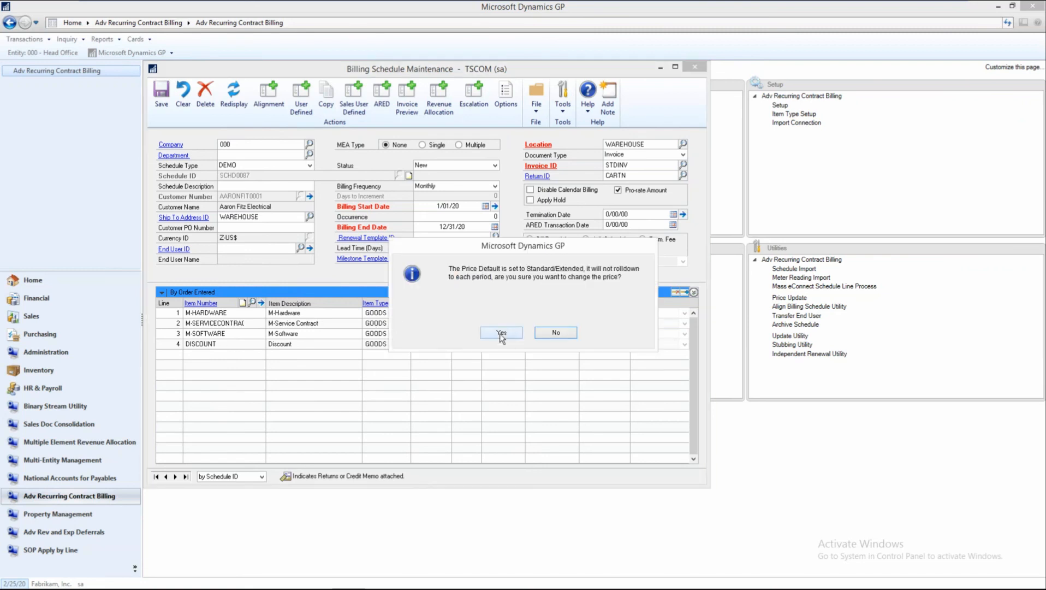
{"action": "key", "text": "Return"}
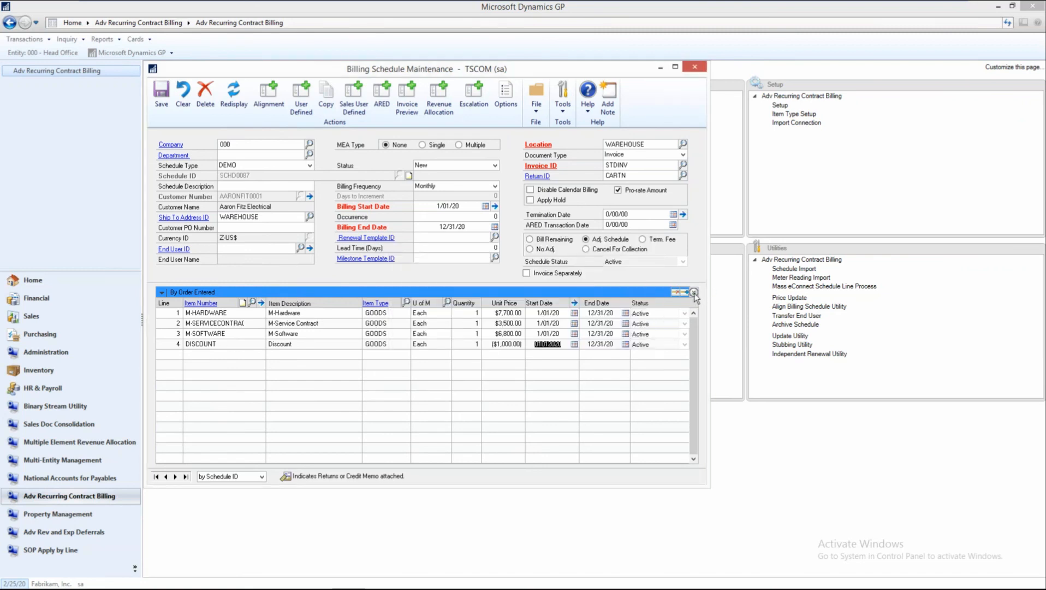
Try to set the DISCOUNT line's price level to DEFAULT in the line details and dismiss the price list warnings.
{"action": "left_click", "coordinate": [695, 293]}
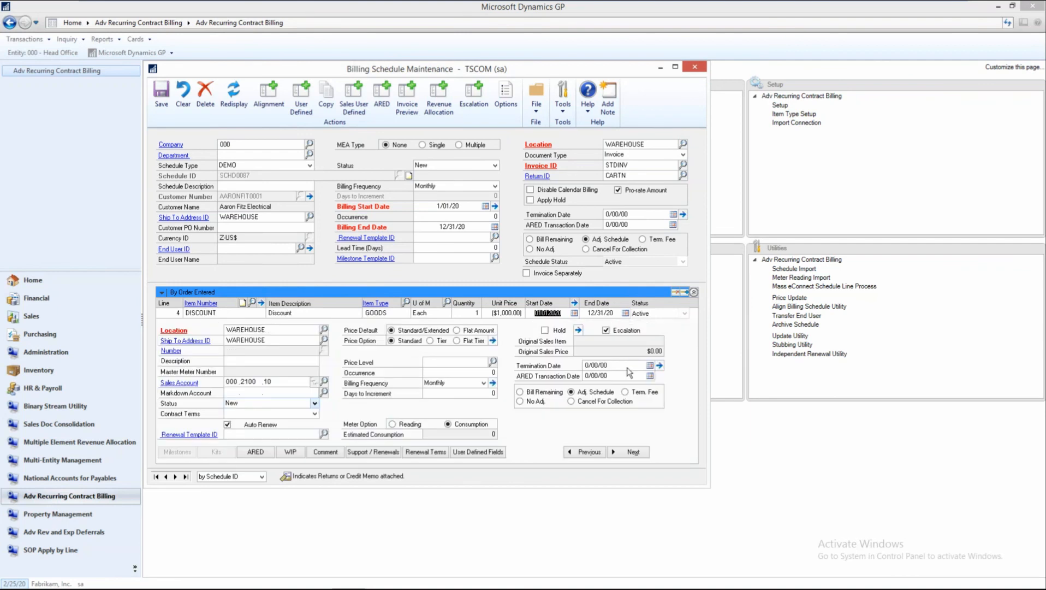
{"action": "left_click", "coordinate": [493, 362]}
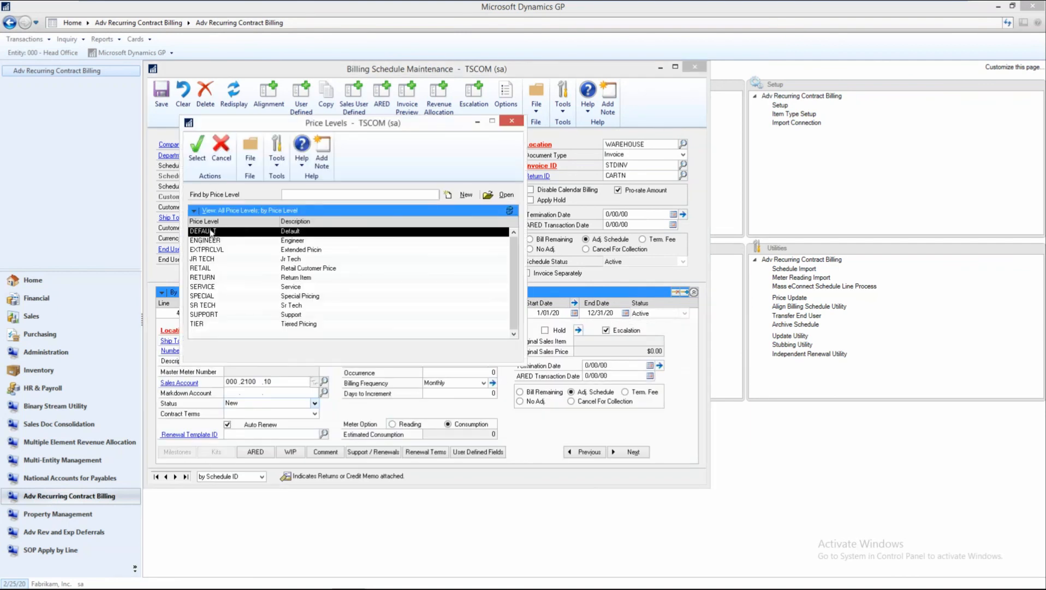
{"action": "double_click", "coordinate": [209, 231]}
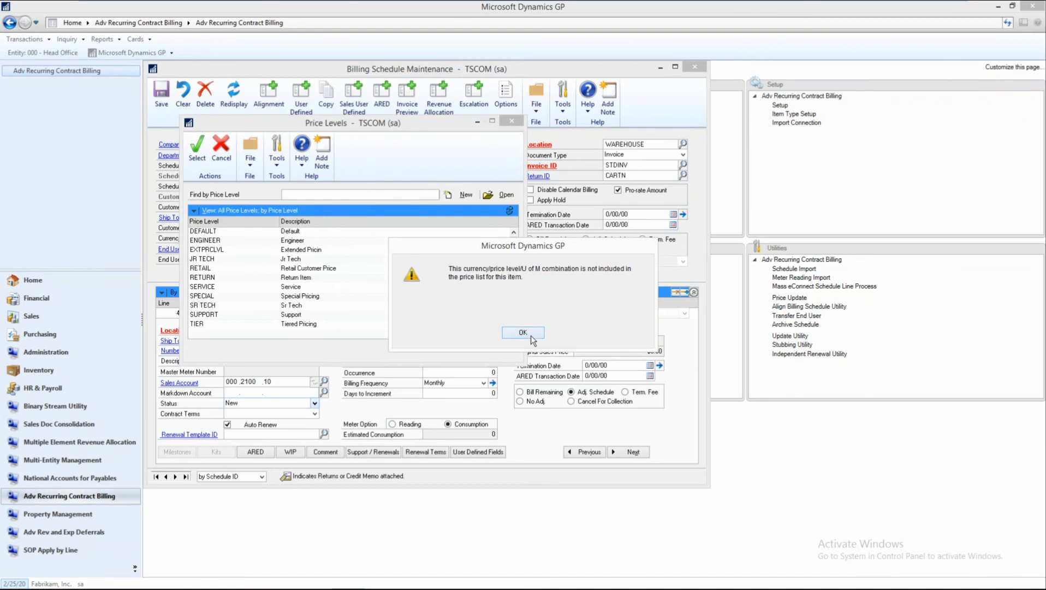
{"action": "left_click", "coordinate": [523, 332]}
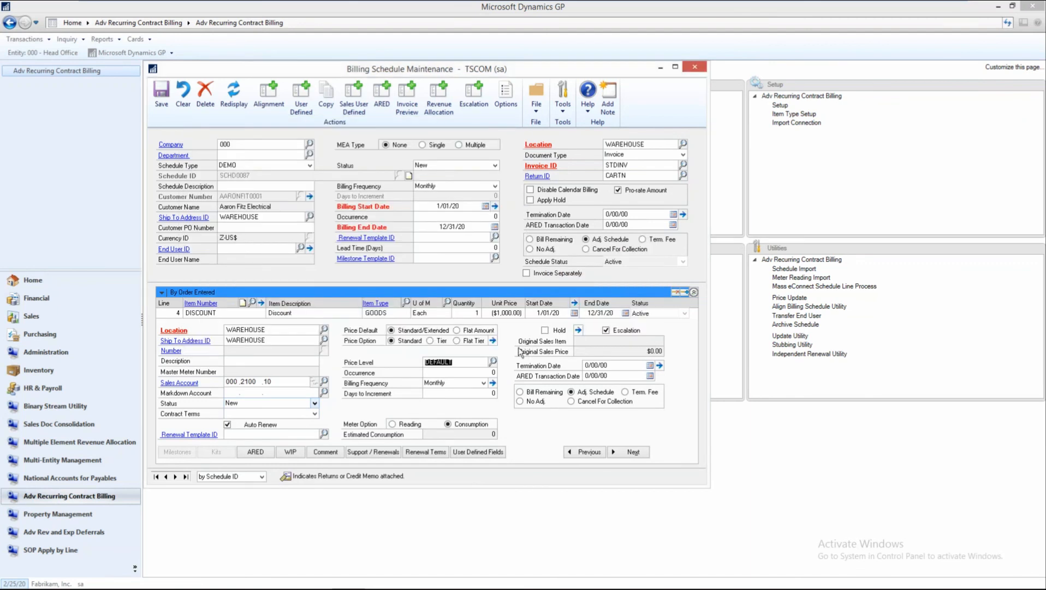
{"action": "left_click", "coordinate": [439, 96]}
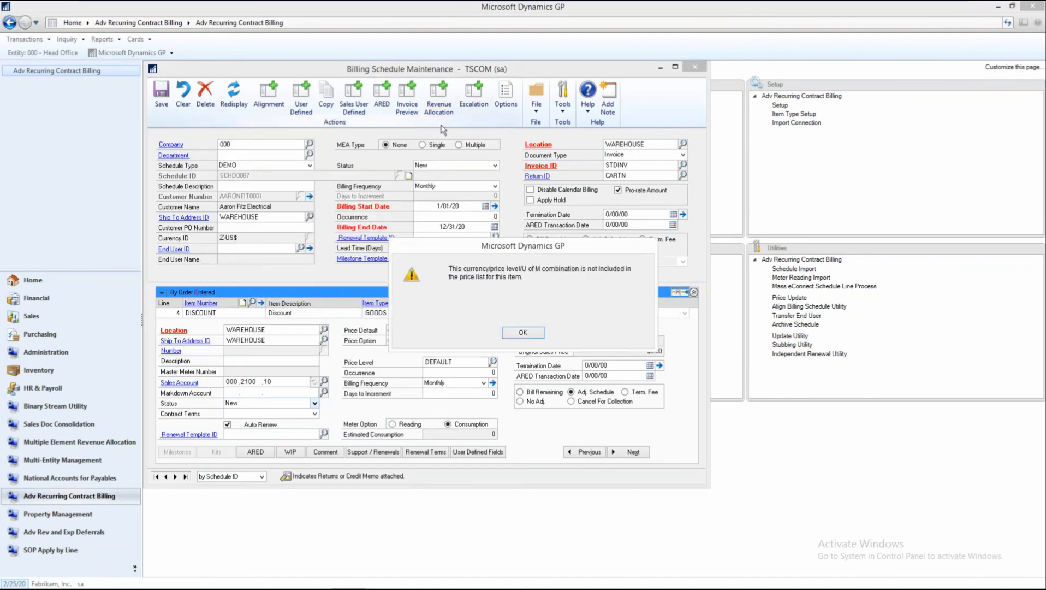
{"action": "left_click", "coordinate": [521, 336]}
{"action": "left_click", "coordinate": [523, 335]}
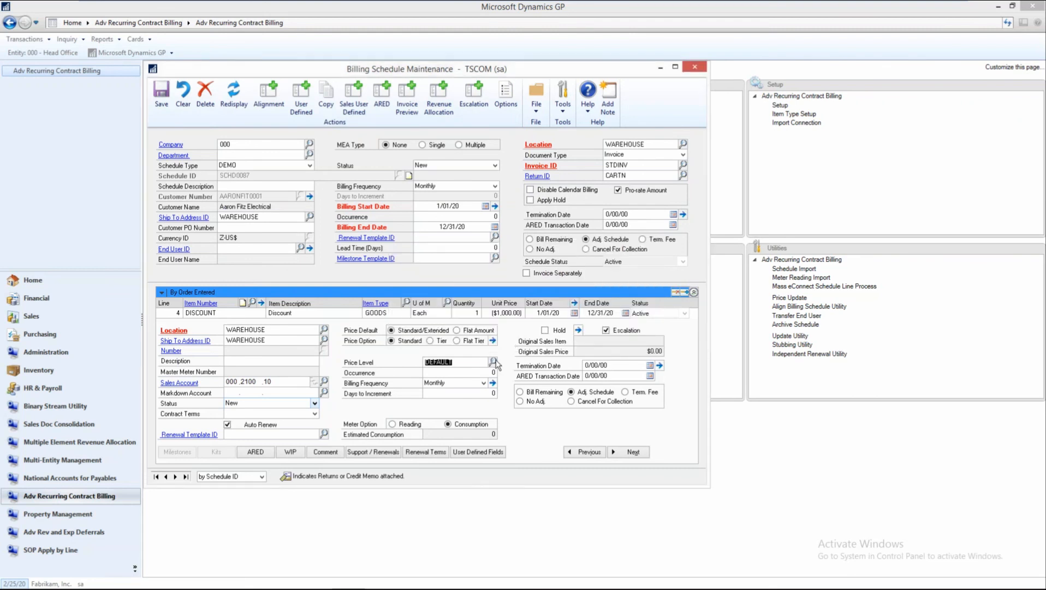
Try to set the DISCOUNT line's price level to RETAIL and dismiss the price list warnings.
{"action": "left_click", "coordinate": [493, 363]}
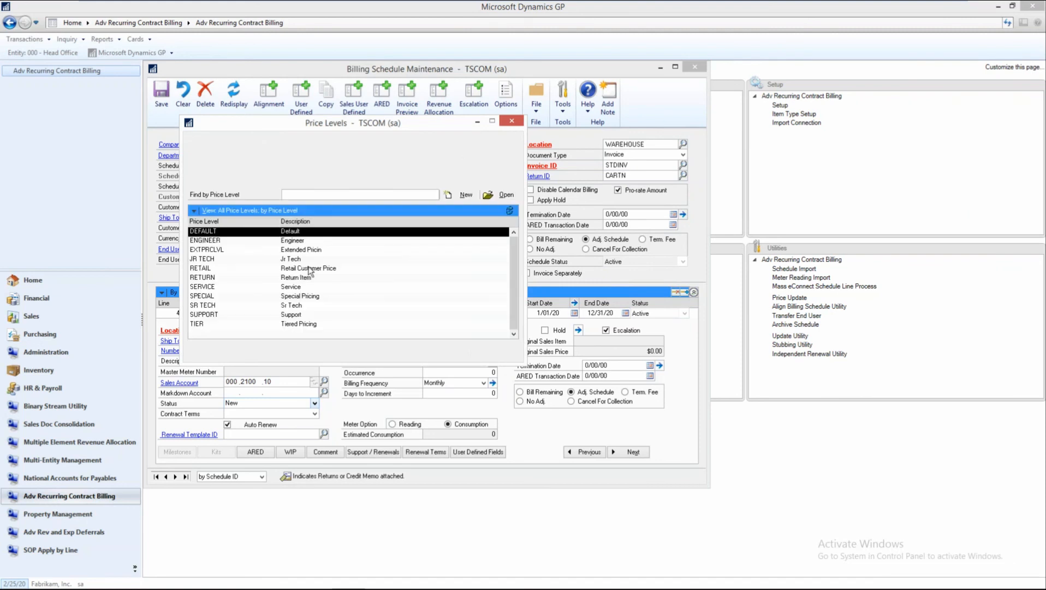
{"action": "double_click", "coordinate": [207, 269]}
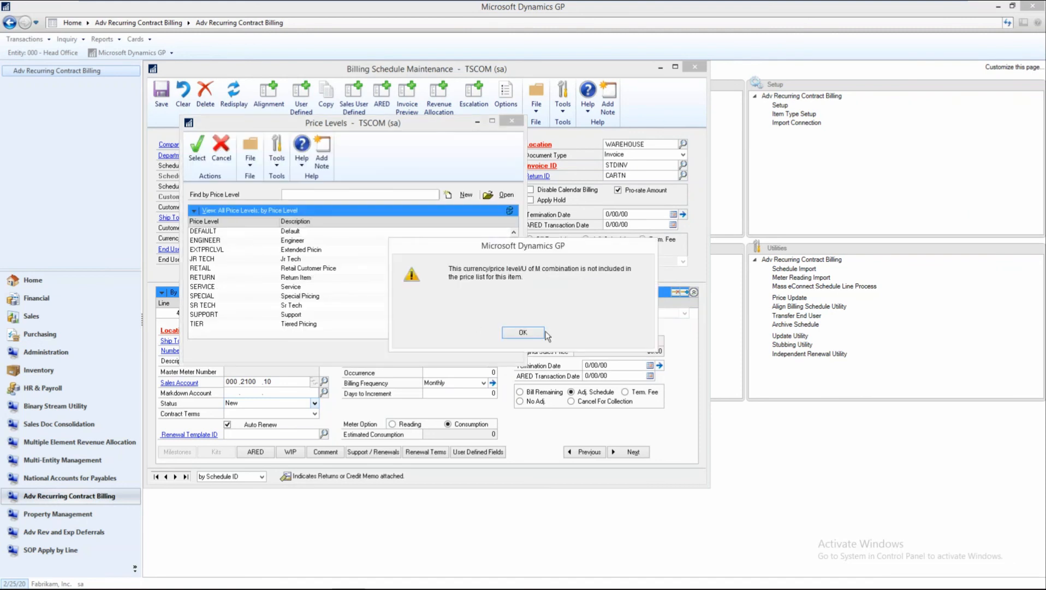
{"action": "left_click", "coordinate": [524, 332]}
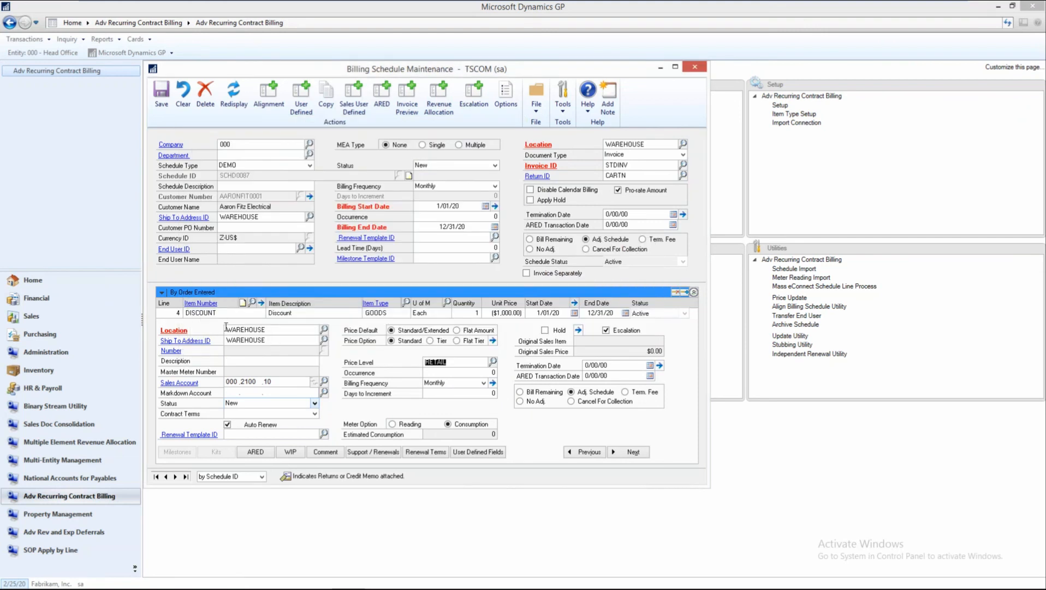
{"action": "left_click", "coordinate": [226, 314]}
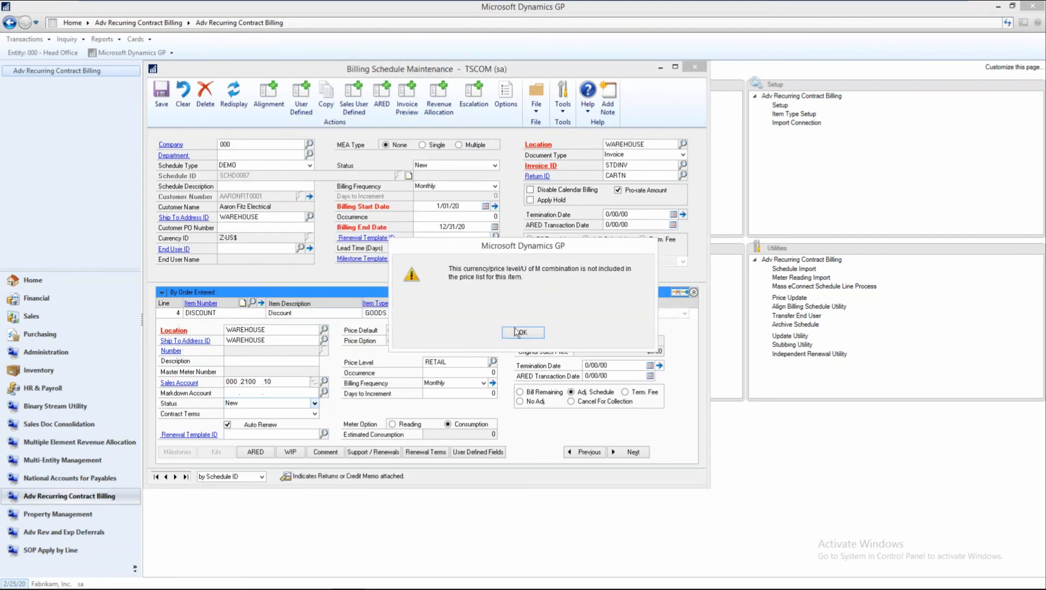
{"action": "key", "text": "Return"}
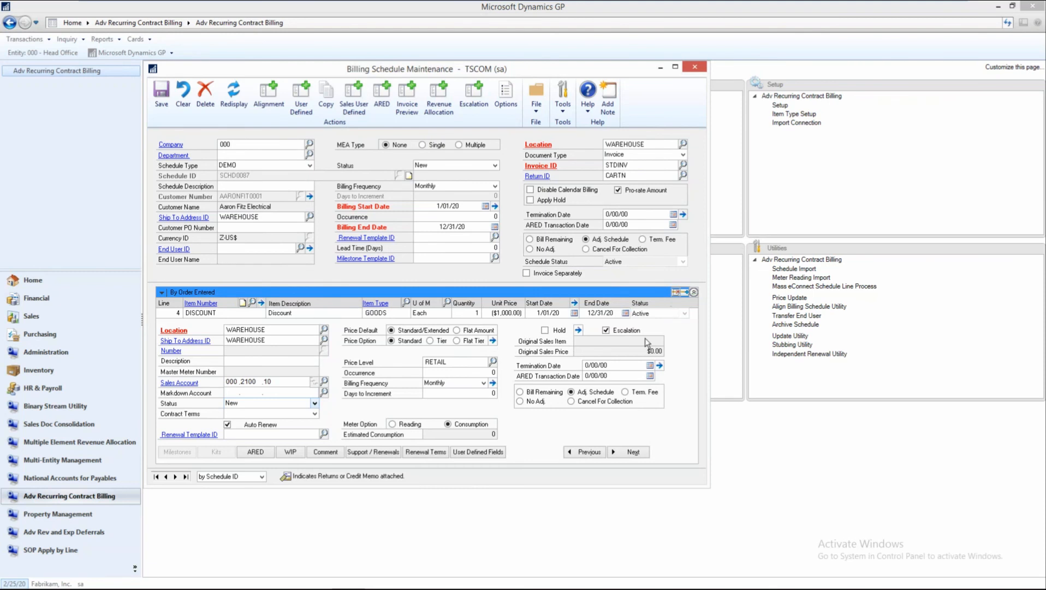
Delete the DISCOUNT line from the billing schedule and confirm the deletion.
{"action": "left_click", "coordinate": [676, 292]}
{"action": "left_click", "coordinate": [498, 333]}
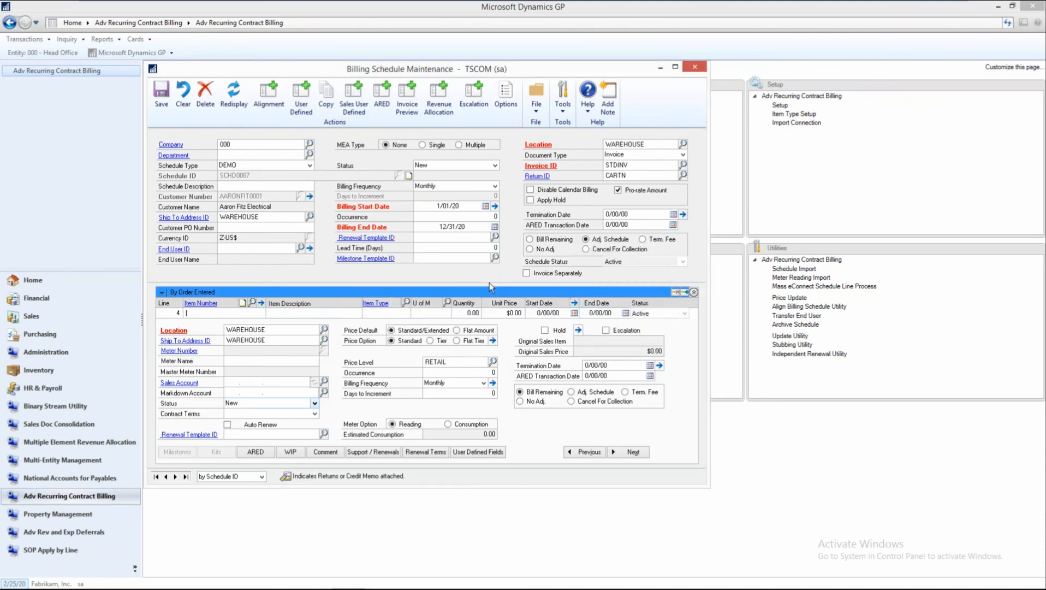
Set the schedule's revenue allocation to MEA type Single with MEA ID CONT1 and close the allocation window.
{"action": "left_click", "coordinate": [442, 98]}
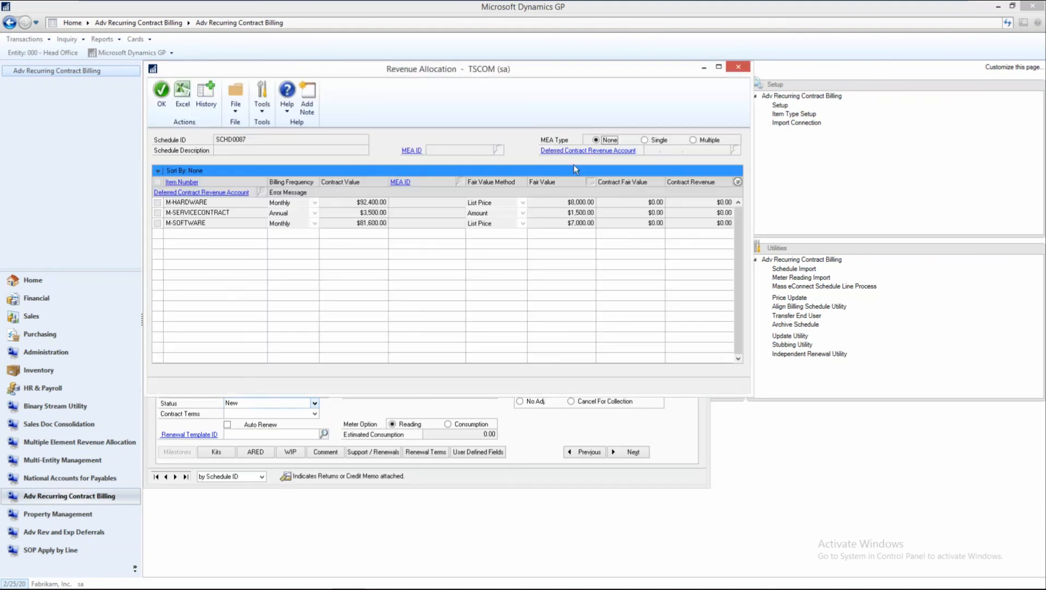
{"action": "left_click", "coordinate": [645, 140]}
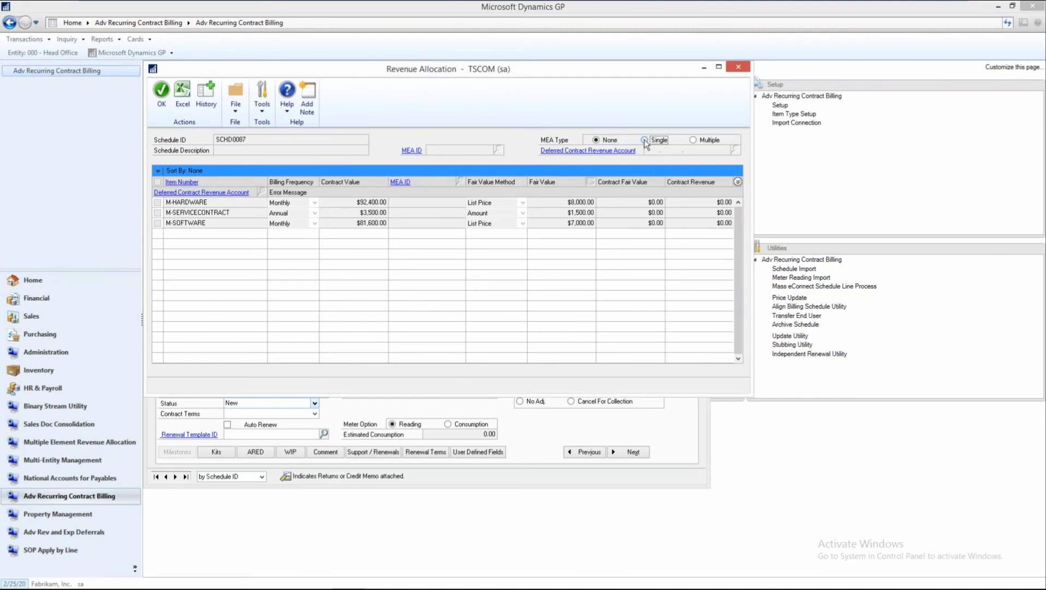
{"action": "left_click", "coordinate": [498, 149]}
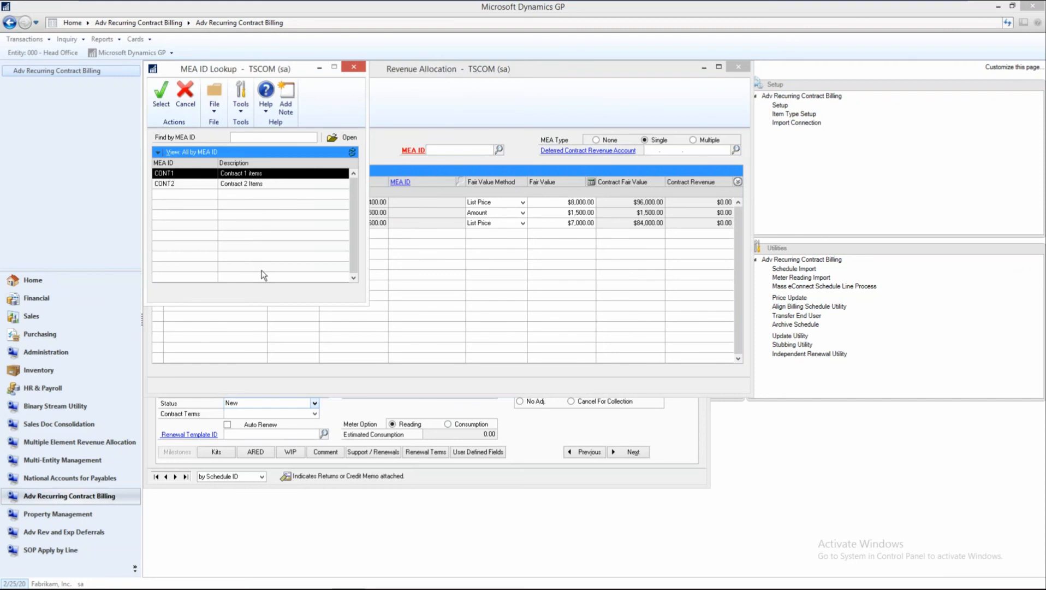
{"action": "left_click", "coordinate": [161, 95]}
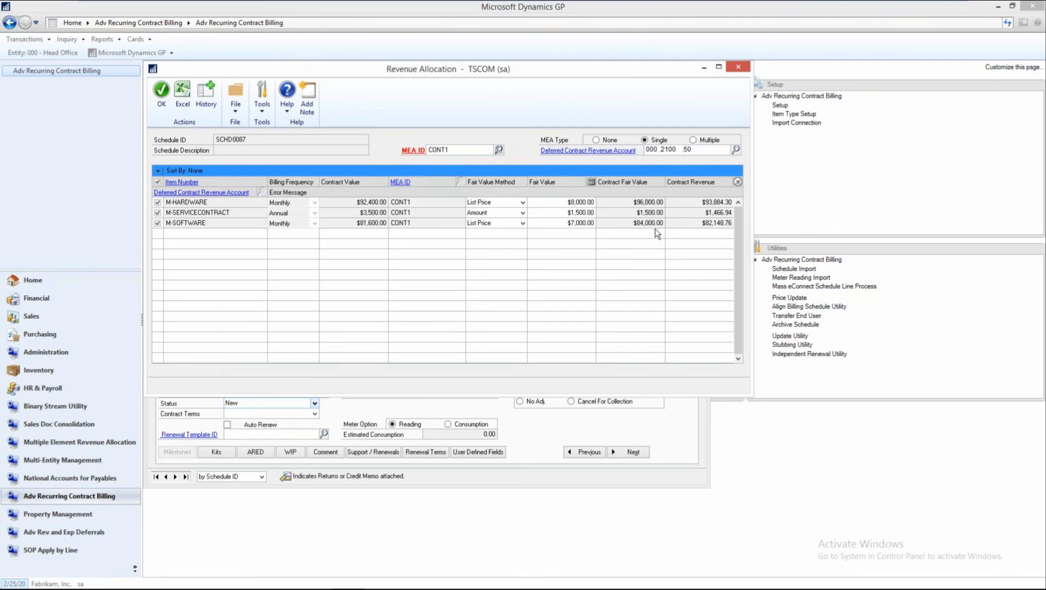
{"action": "left_click", "coordinate": [738, 66]}
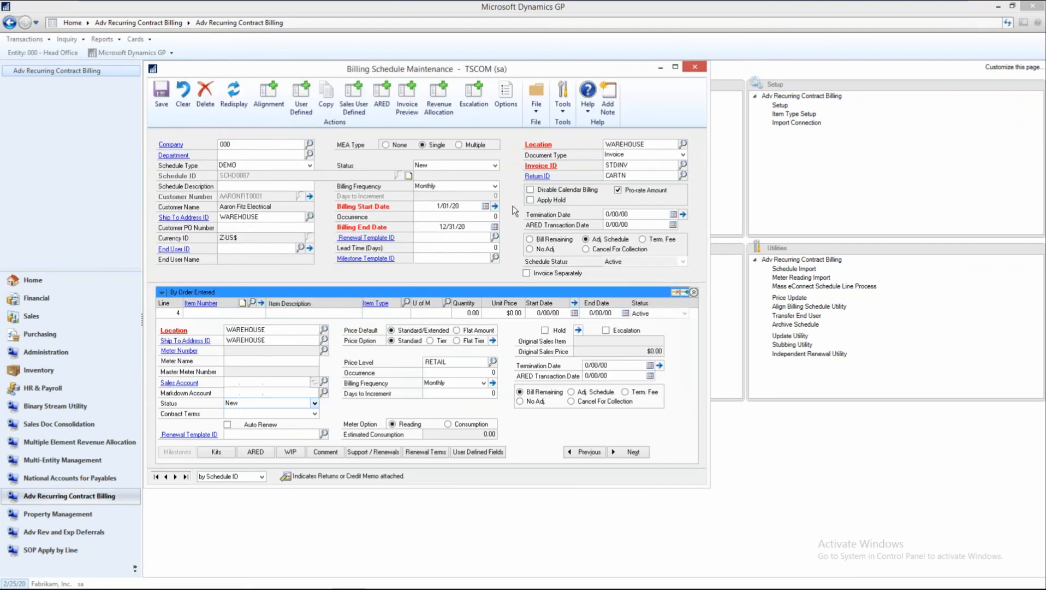
Collapse the line details, close the billing schedule and save its changes.
{"action": "left_click", "coordinate": [693, 292]}
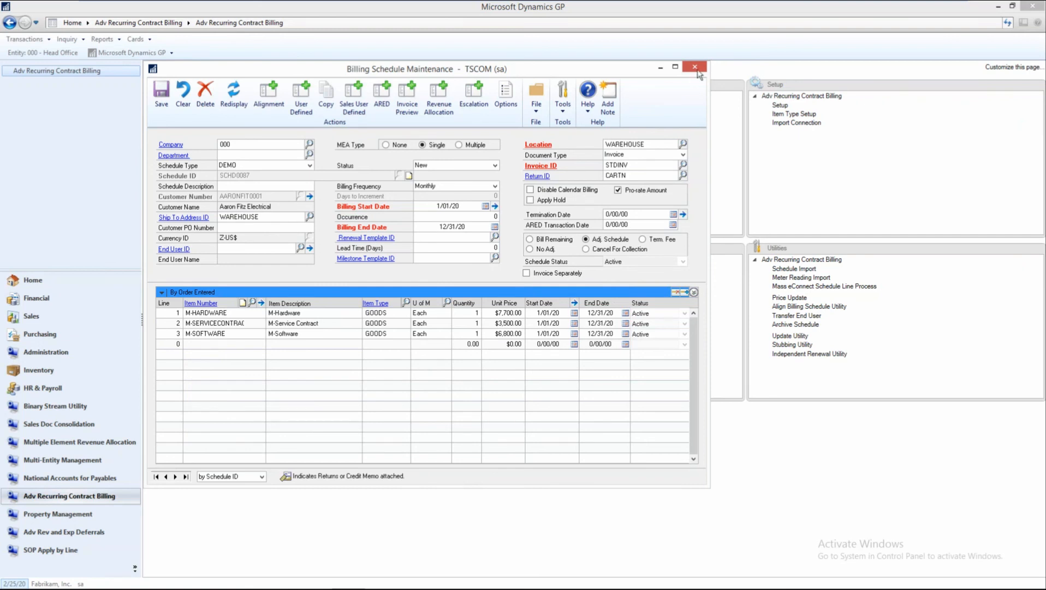
{"action": "left_click", "coordinate": [694, 66]}
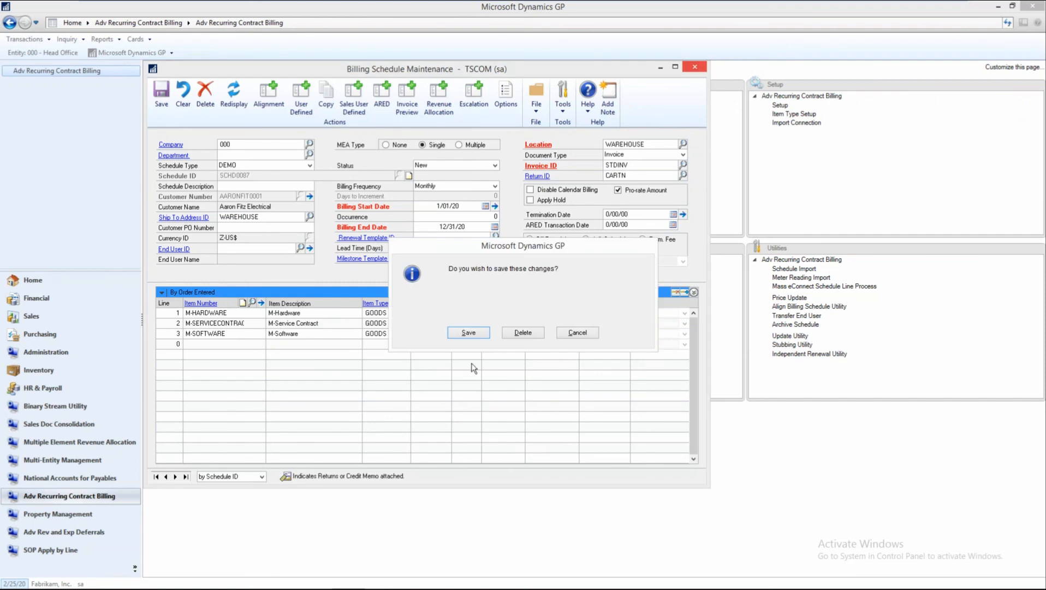
{"action": "left_click", "coordinate": [467, 332]}
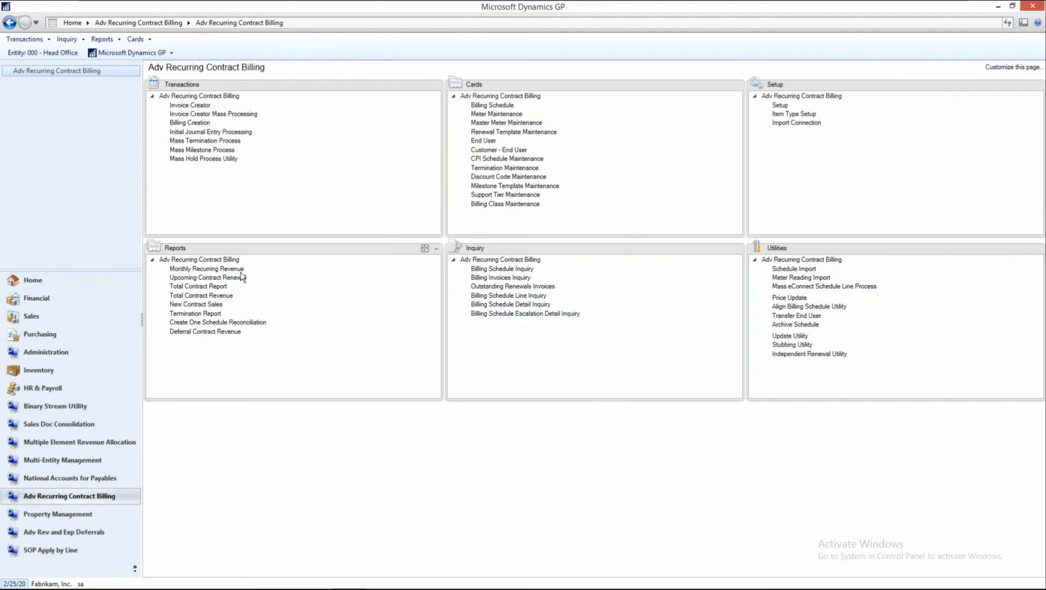
Run the Monthly Recurring Revenue report with the saved report option covering 1/01/19 to 12/31/19.
{"action": "left_click", "coordinate": [206, 269]}
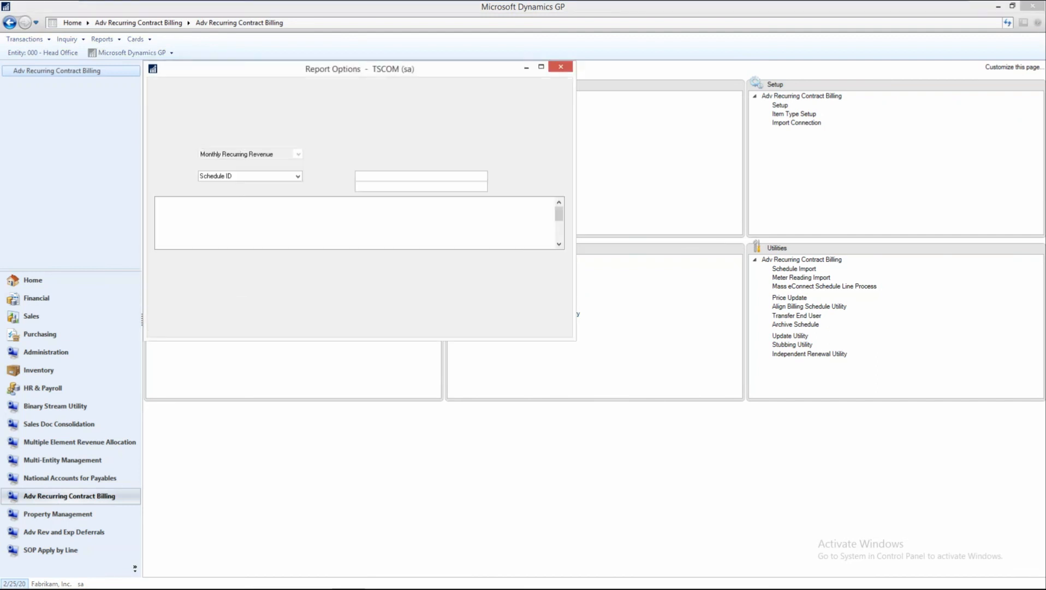
{"action": "left_click", "coordinate": [298, 143]}
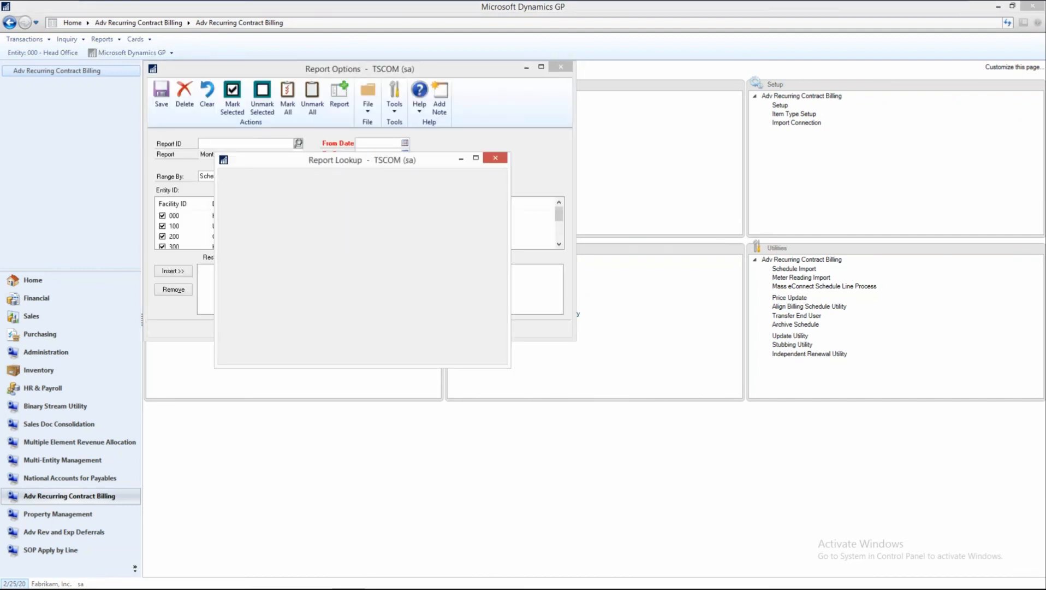
{"action": "double_click", "coordinate": [230, 267]}
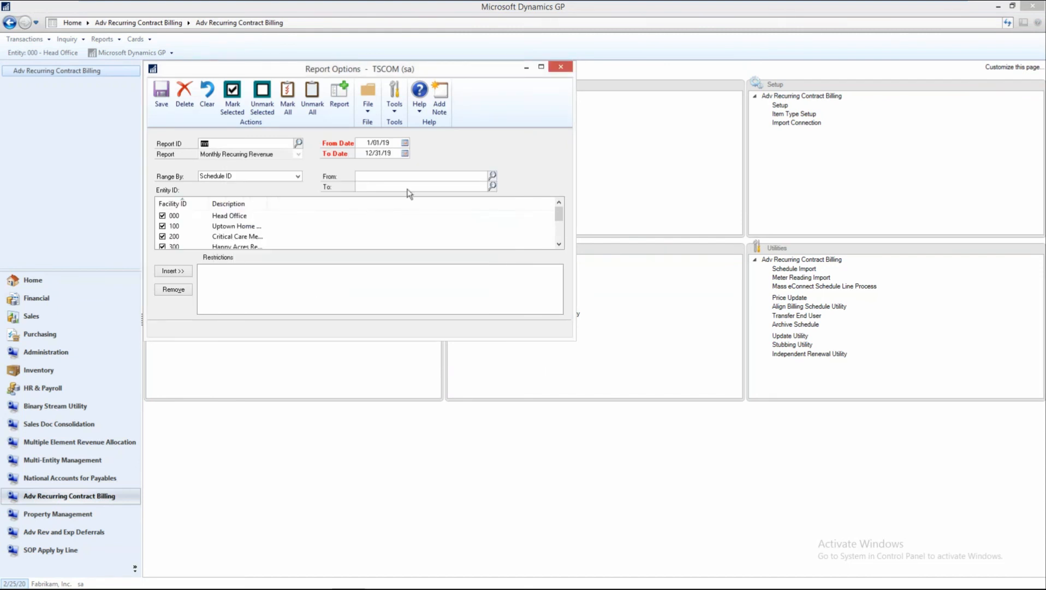
{"action": "left_click", "coordinate": [340, 94]}
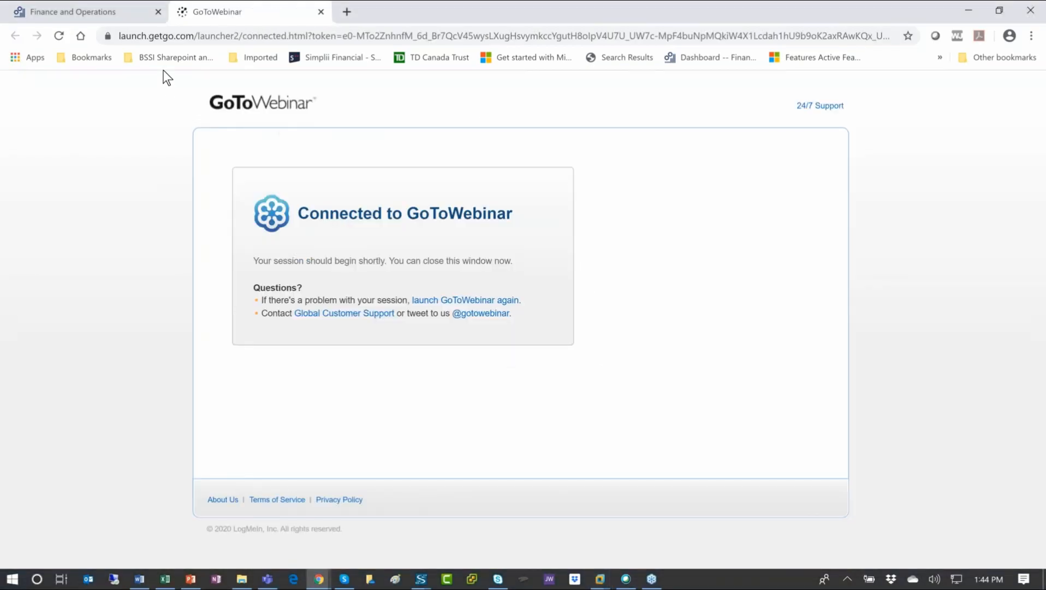
In the web browser, open the bookmarked Power BI dashboard SubscriptionBilling_MRRDashboard_MS.
{"action": "left_click", "coordinate": [164, 65]}
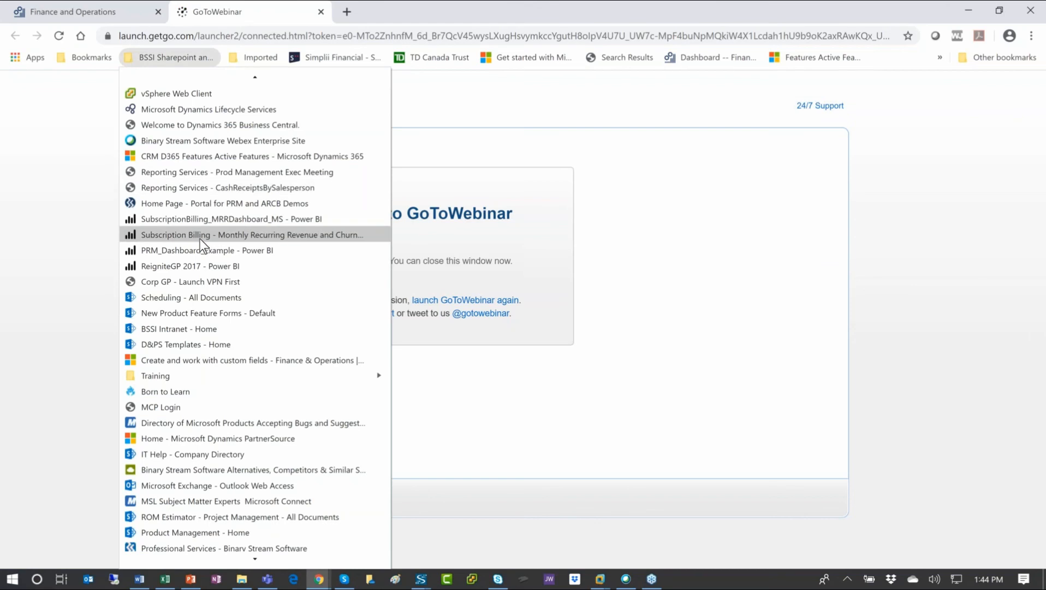
{"action": "left_click", "coordinate": [195, 220]}
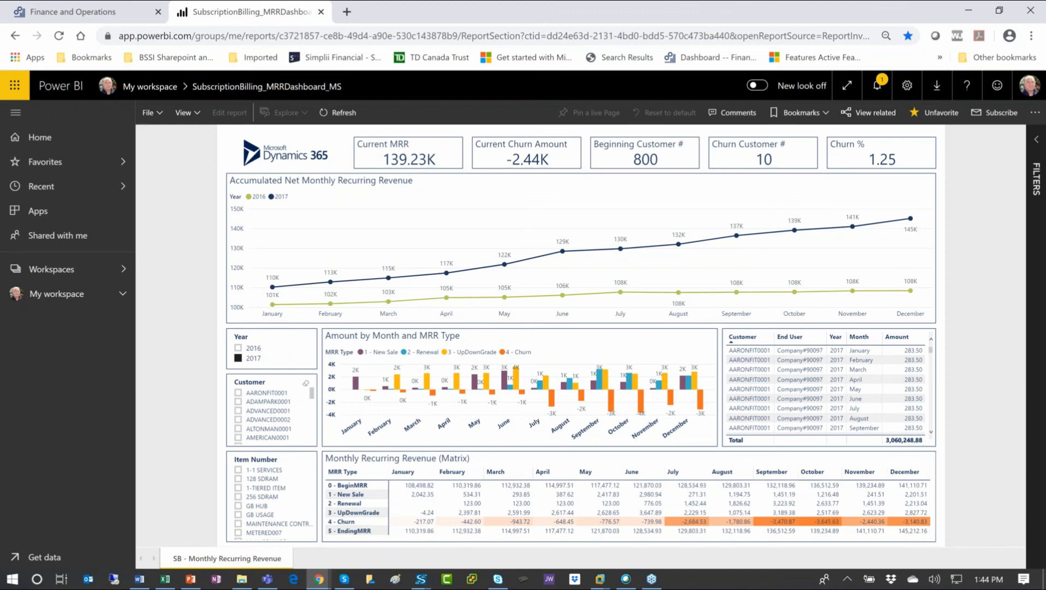
Filter the dashboard by the first three customers in the customer list, and clear the customer filter again.
{"action": "left_click", "coordinate": [239, 394]}
{"action": "left_click", "coordinate": [239, 403], "text": "ctrl"}
{"action": "left_click", "coordinate": [240, 412], "text": "ctrl"}
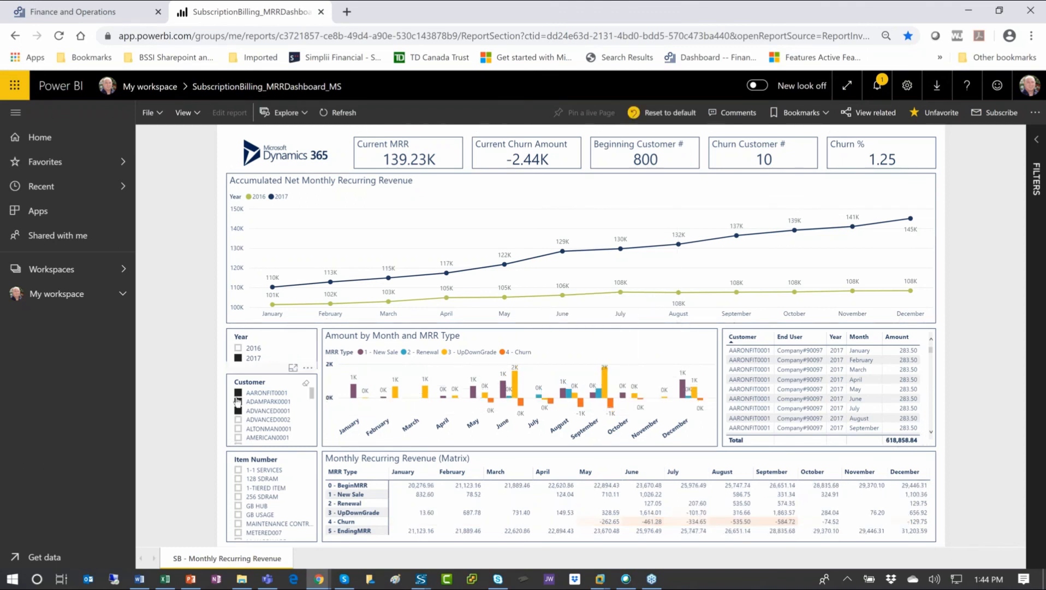
{"action": "left_click", "coordinate": [237, 401]}
{"action": "left_click", "coordinate": [283, 402]}
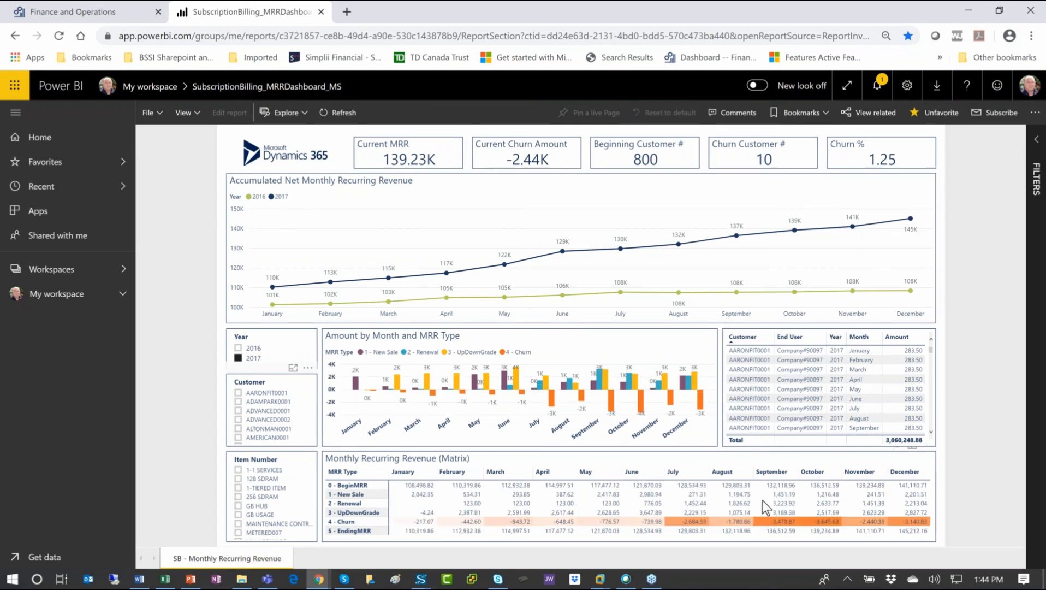
Highlight the September churn amount in the Monthly Recurring Revenue matrix to view its customers, and minimize the browser.
{"action": "mouse_move", "coordinate": [771, 523]}
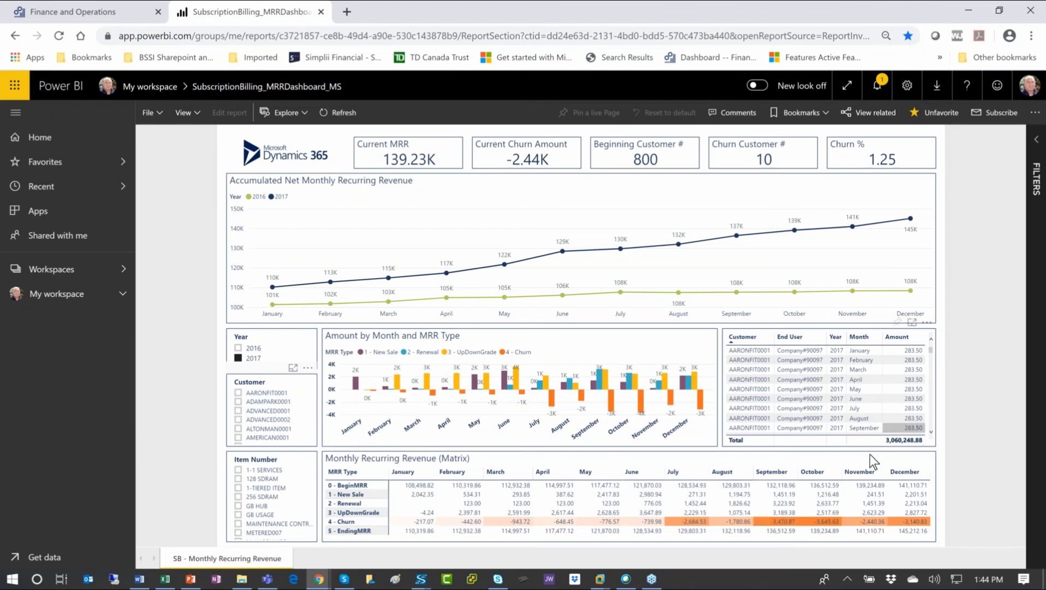
{"action": "left_click", "coordinate": [779, 522]}
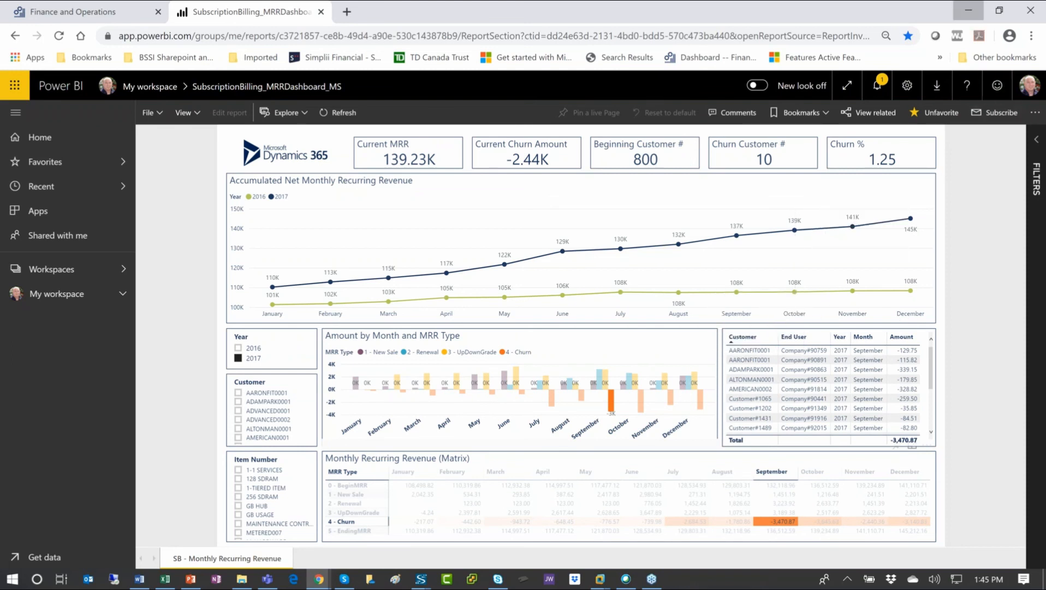
{"action": "left_click", "coordinate": [971, 9]}
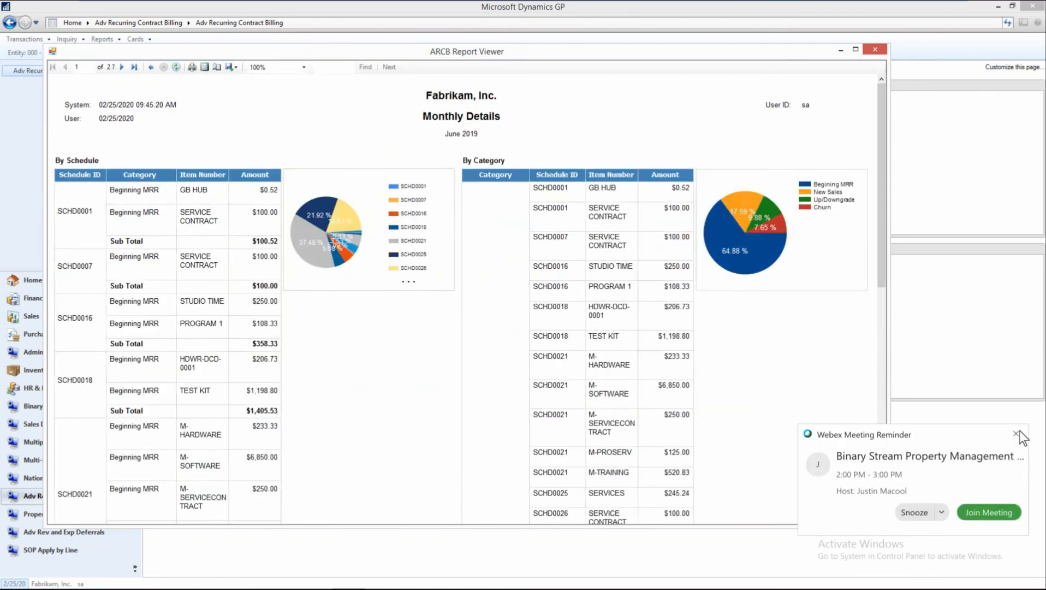
Dismiss the meeting reminder and close the Monthly Details report and its report options.
{"action": "left_click", "coordinate": [1016, 433]}
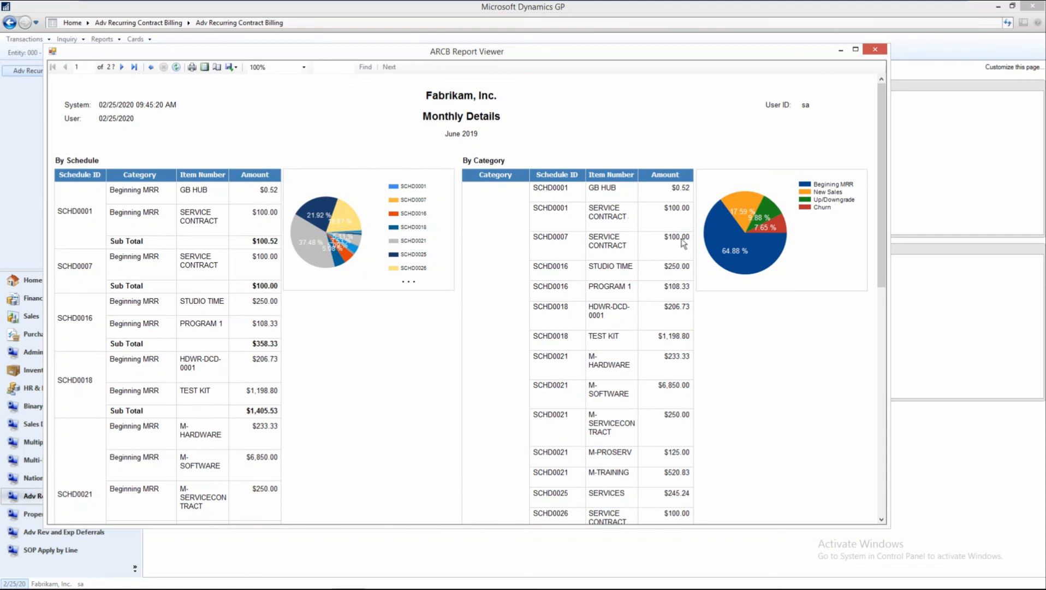
{"action": "left_click", "coordinate": [875, 49]}
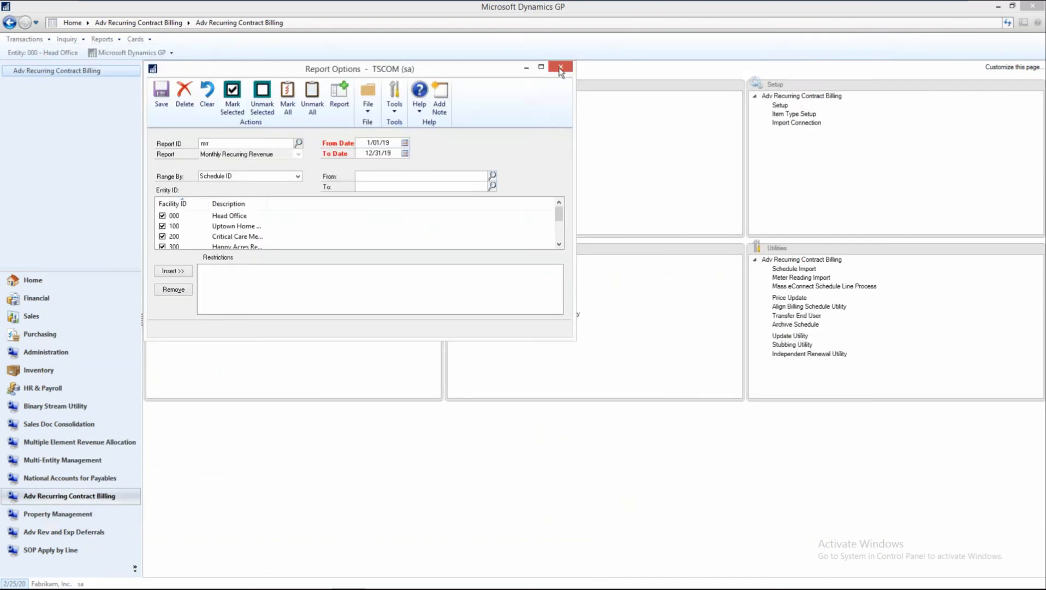
{"action": "left_click", "coordinate": [561, 69]}
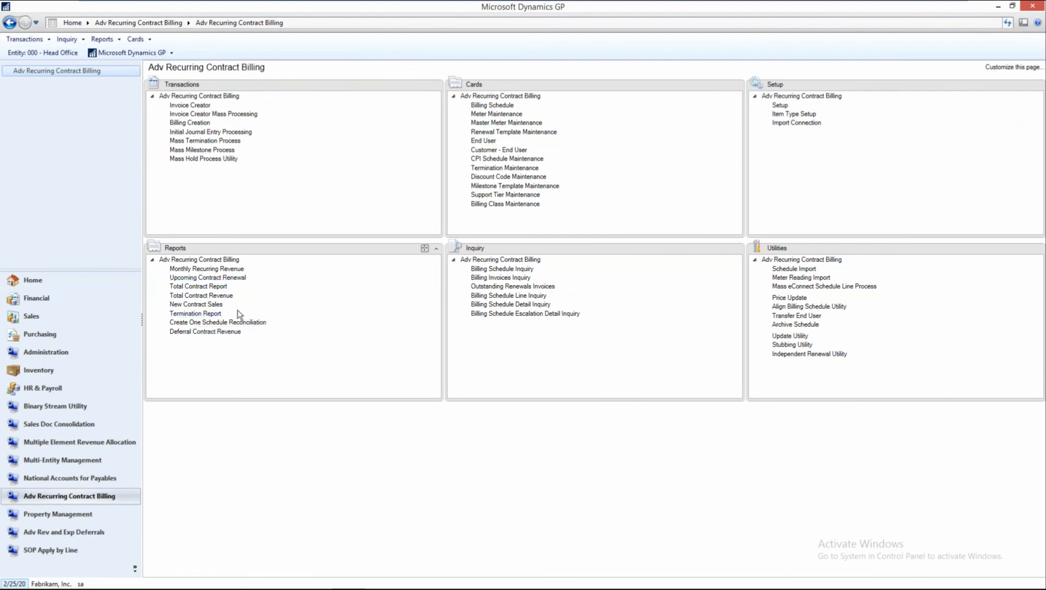
Open the Recognition Analysis Inquiry from Adv Rev and Exp Deferrals and set its As Of Date to 3/31/20.
{"action": "left_click", "coordinate": [60, 533]}
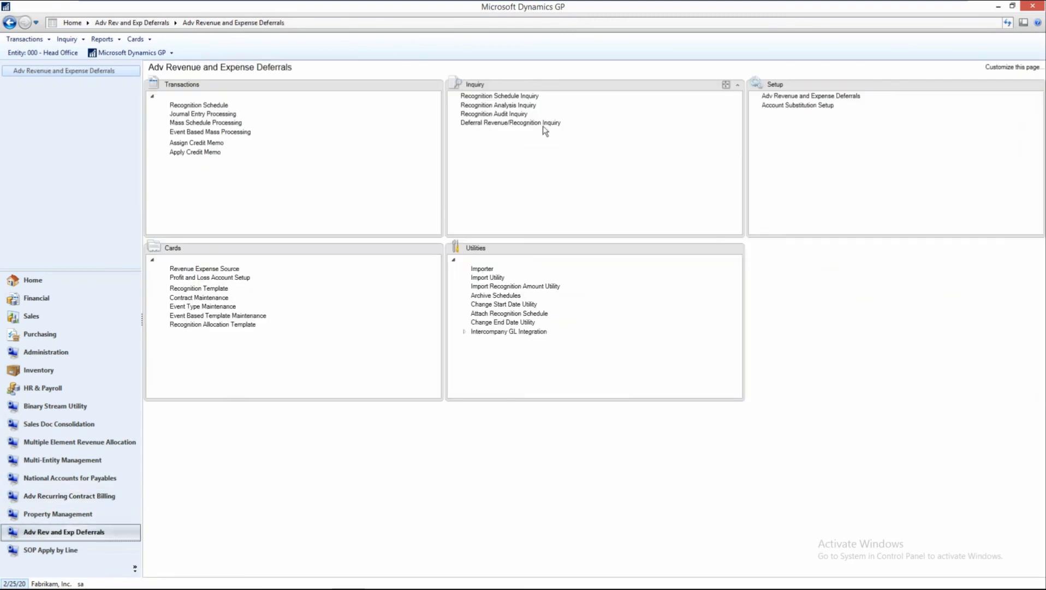
{"action": "left_click", "coordinate": [505, 106]}
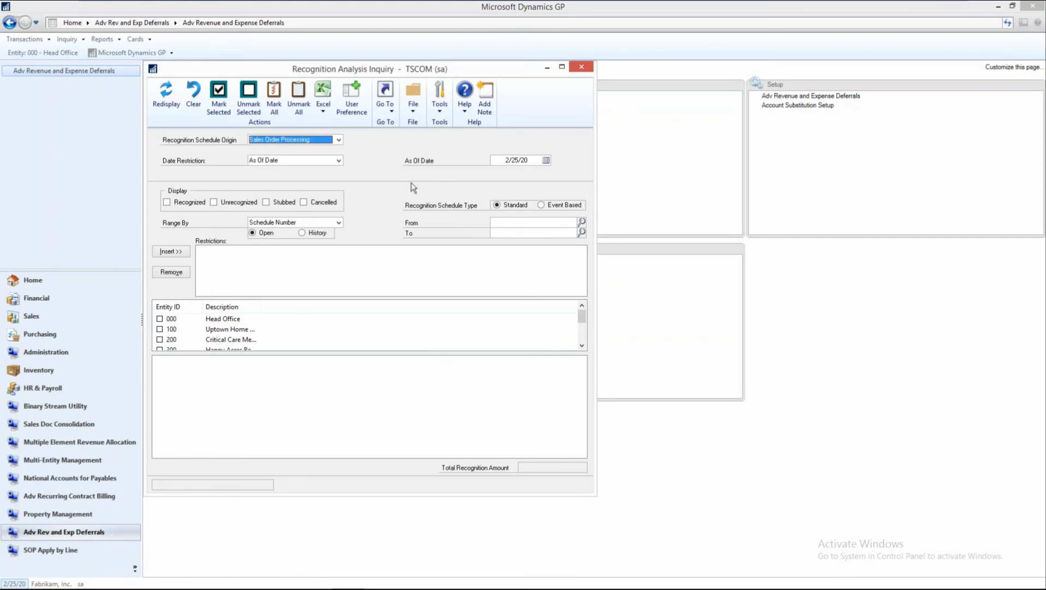
{"action": "left_click", "coordinate": [547, 160]}
{"action": "left_click", "coordinate": [607, 177]}
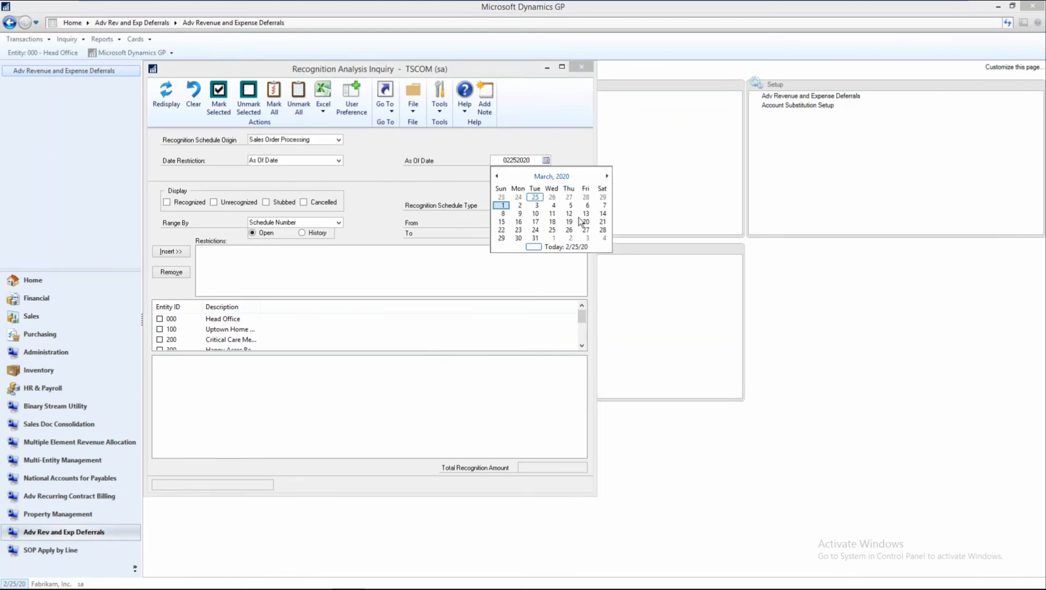
{"action": "left_click", "coordinate": [537, 238]}
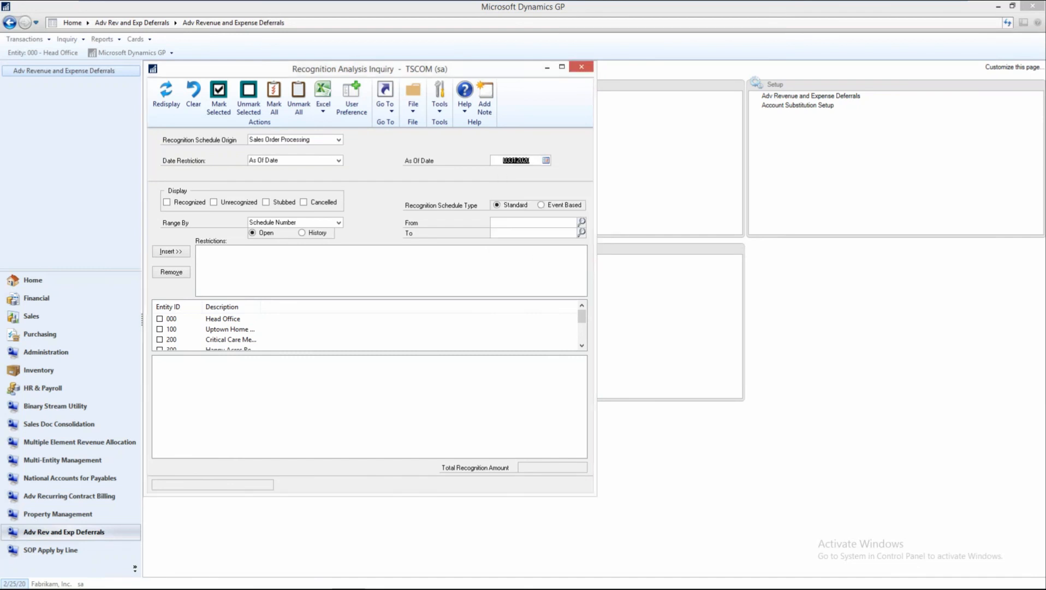
List the unrecognized entries for entity 000 Head Office without a range restriction, and close the inquiry.
{"action": "left_click", "coordinate": [213, 202]}
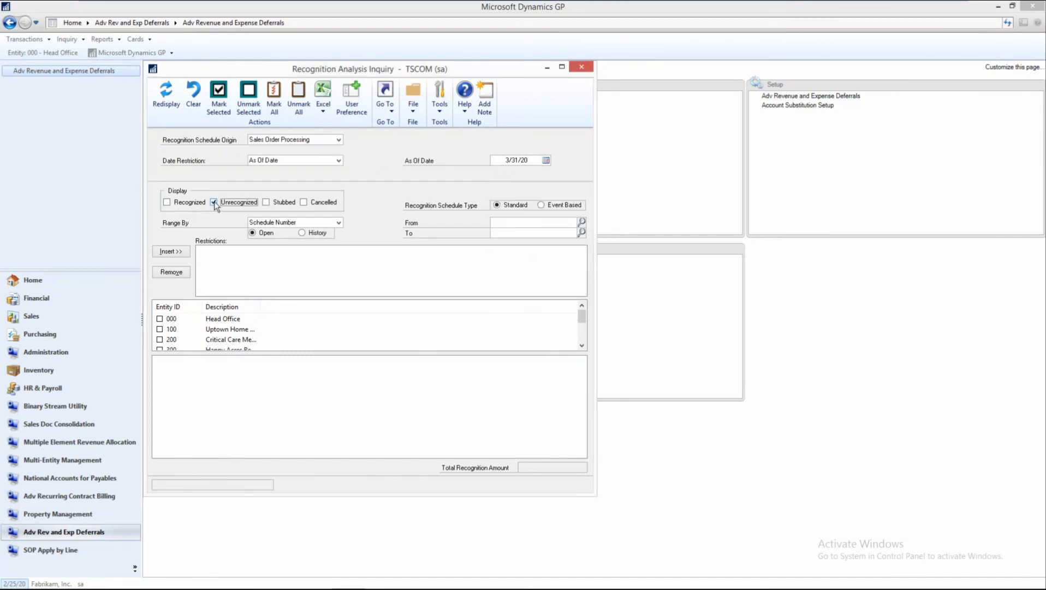
{"action": "left_click", "coordinate": [160, 319]}
{"action": "left_click", "coordinate": [166, 96]}
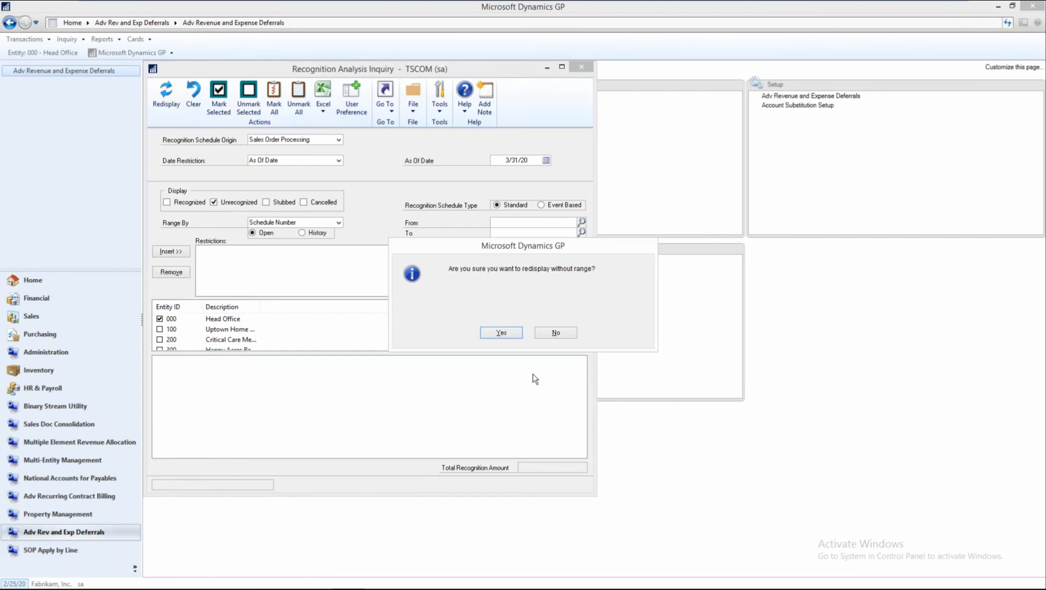
{"action": "left_click", "coordinate": [499, 329]}
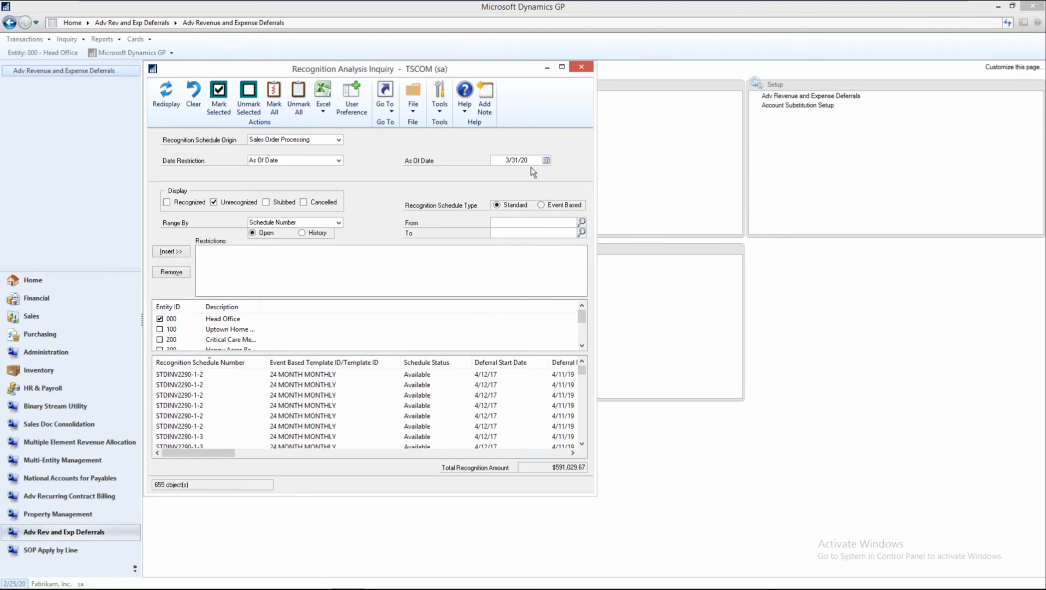
{"action": "left_click", "coordinate": [576, 69]}
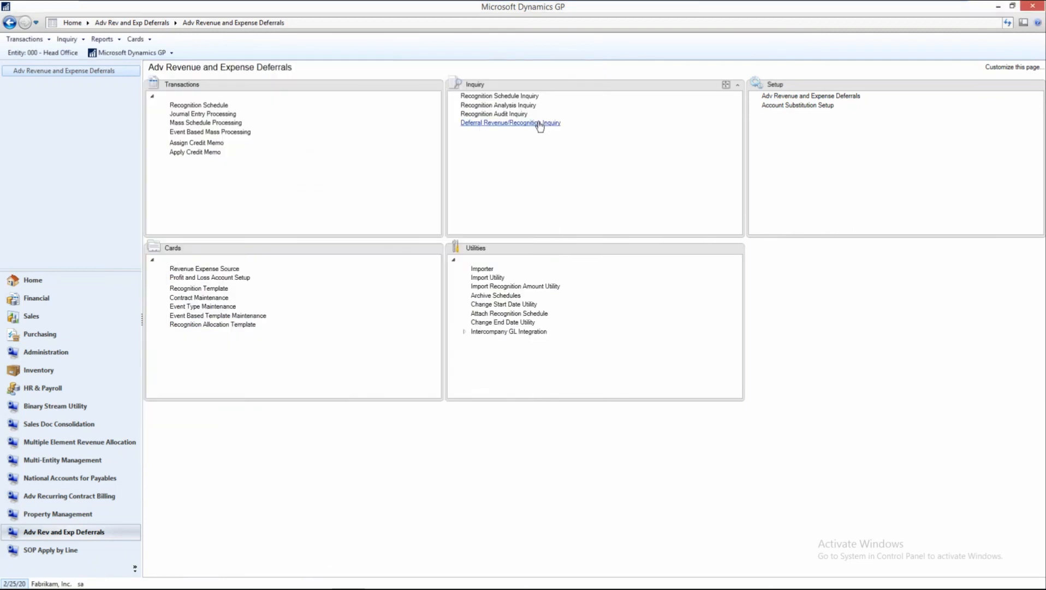
Open the Deferral Revenue/Recognition Inquiry and set its As of Date to 9/30/19.
{"action": "left_click", "coordinate": [538, 122]}
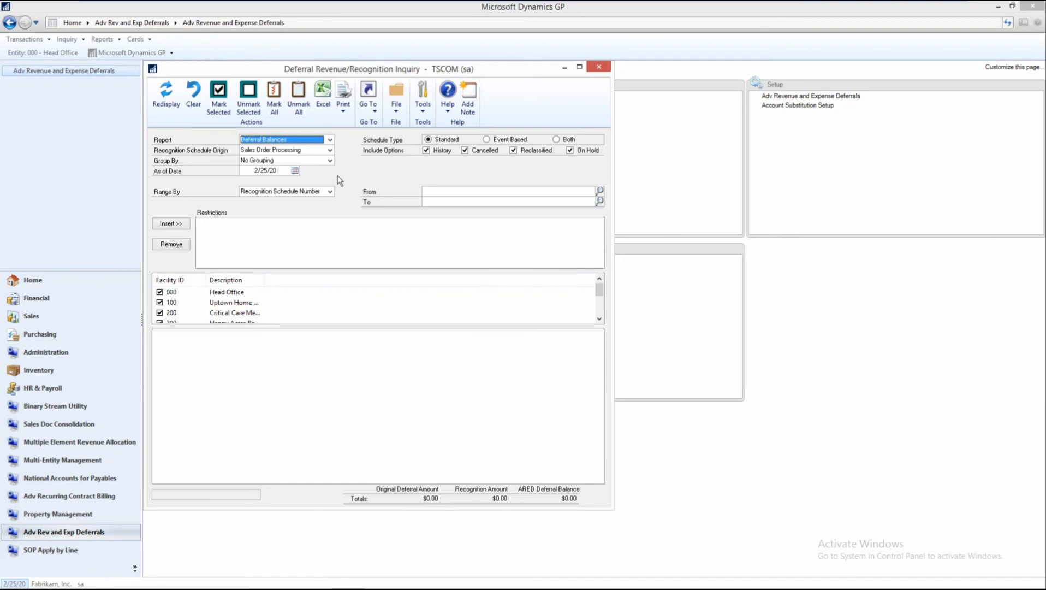
{"action": "left_click", "coordinate": [295, 171]}
{"action": "double_click", "coordinate": [246, 187]}
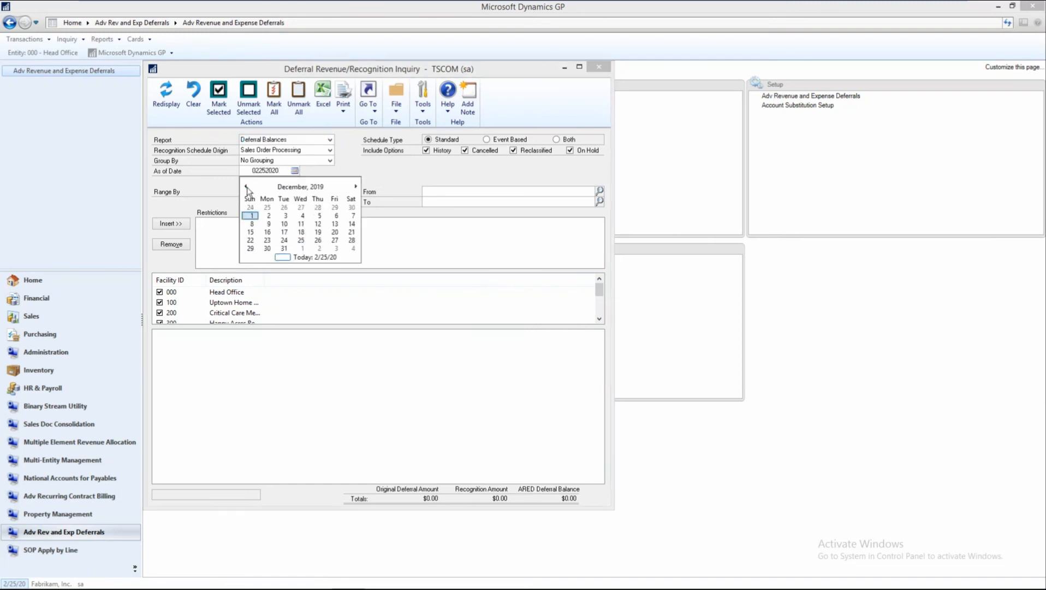
{"action": "left_click", "coordinate": [245, 186]}
{"action": "left_click", "coordinate": [246, 186]}
{"action": "left_click", "coordinate": [246, 186]}
{"action": "left_click", "coordinate": [267, 248]}
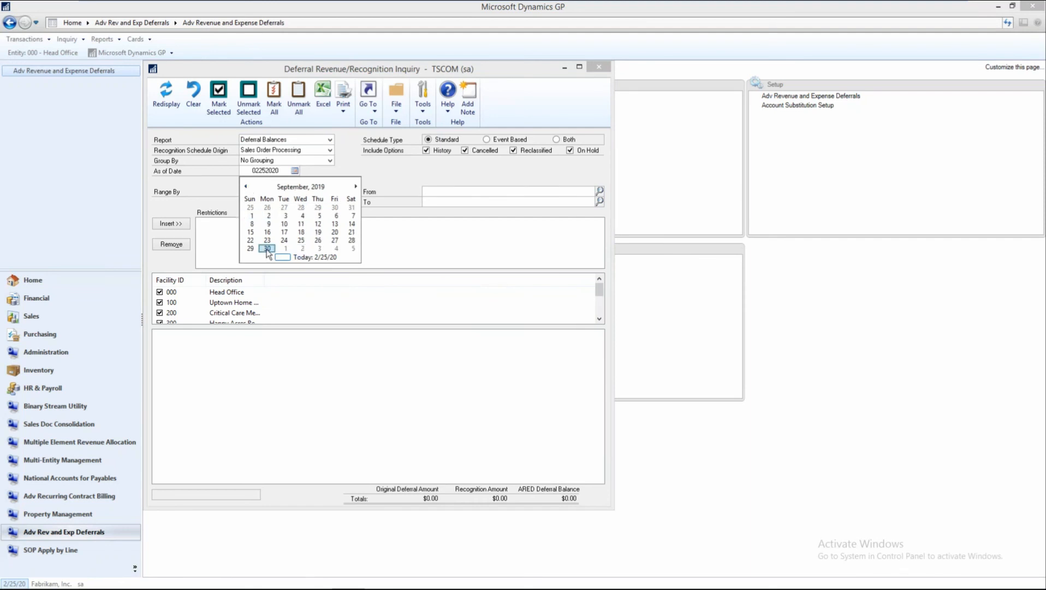
Group the deferral balances by Deferral Account and redisplay the results without a range restriction.
{"action": "left_click", "coordinate": [330, 160]}
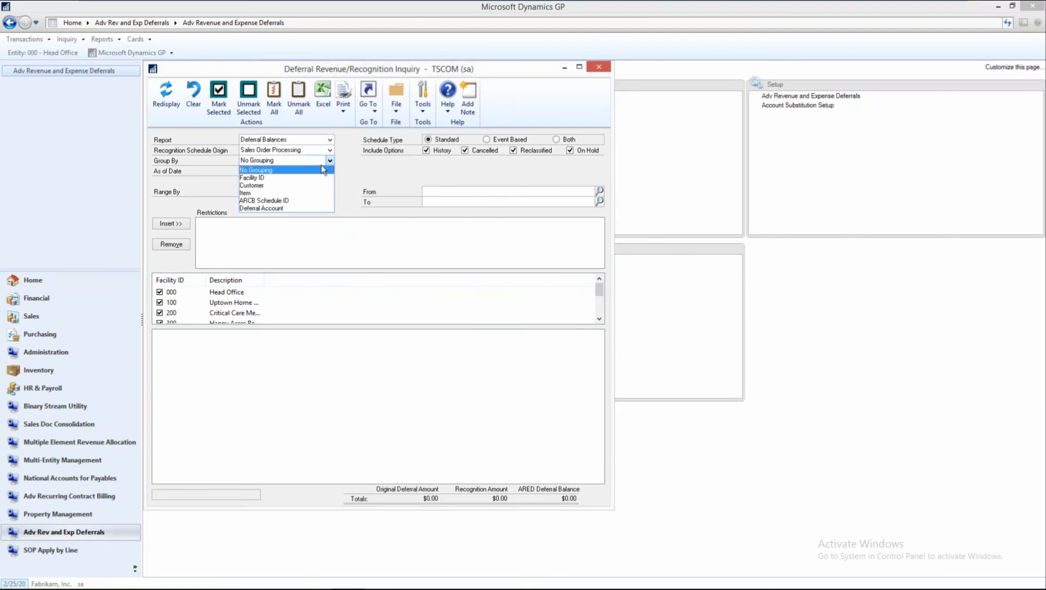
{"action": "left_click", "coordinate": [285, 208]}
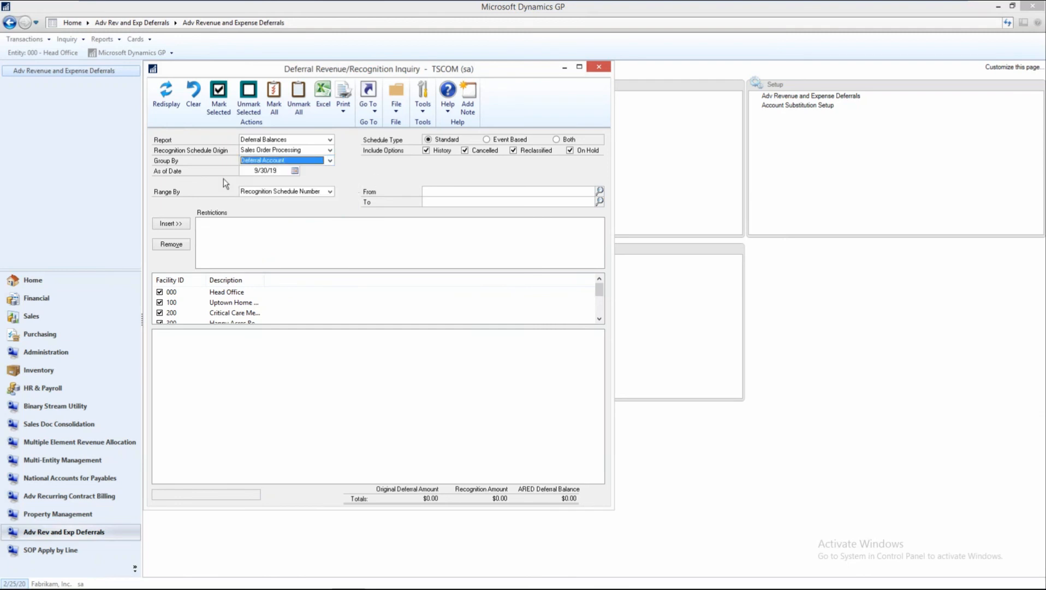
{"action": "left_click", "coordinate": [164, 89]}
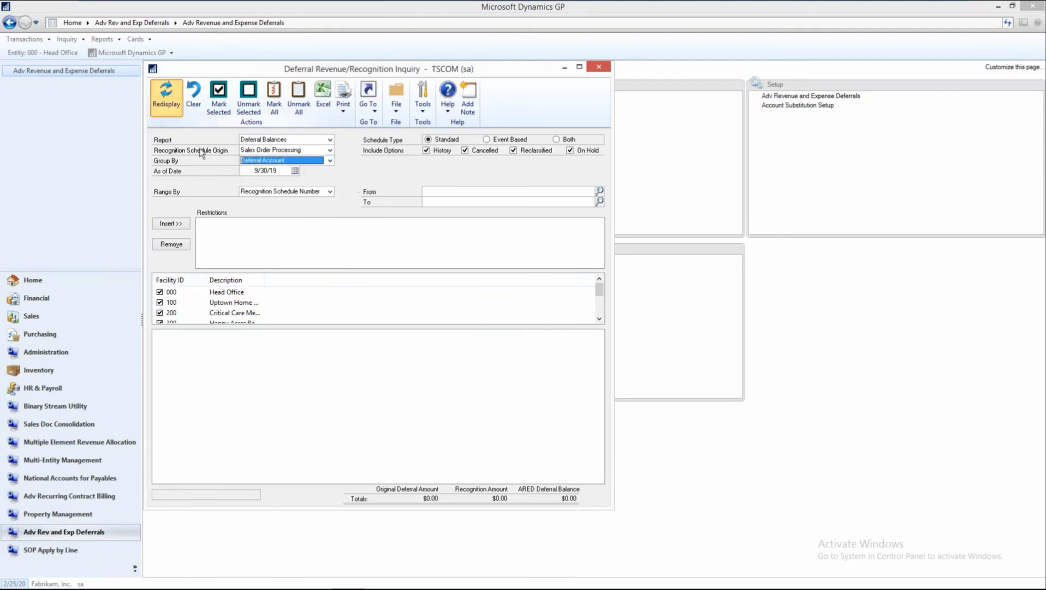
{"action": "left_click", "coordinate": [499, 331]}
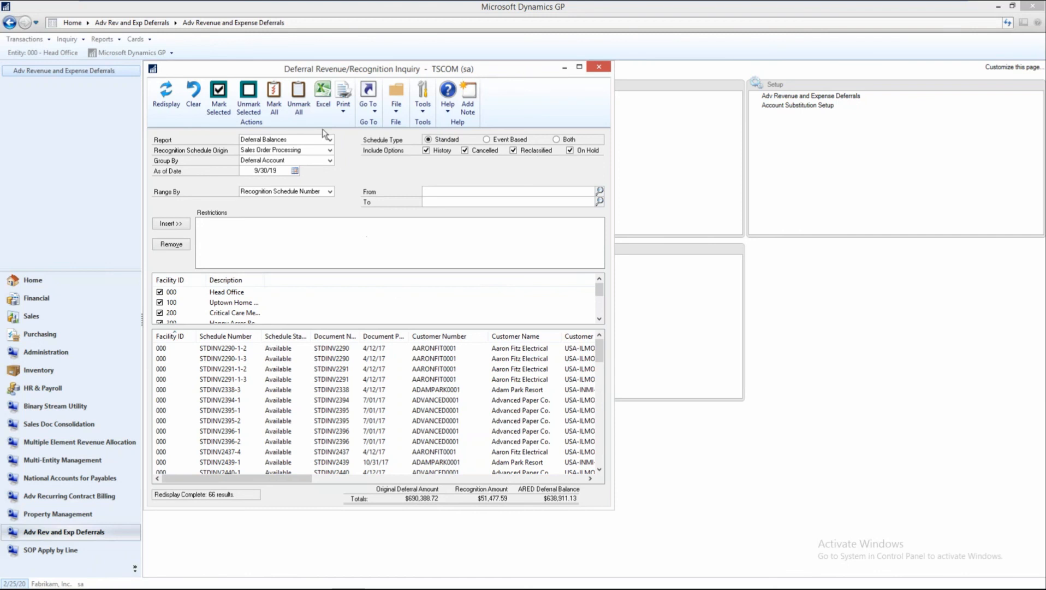
Print the Deferral Balance Detail report to the screen, review its deferral balances through the totals, and close the report and inquiry.
{"action": "left_click", "coordinate": [344, 113]}
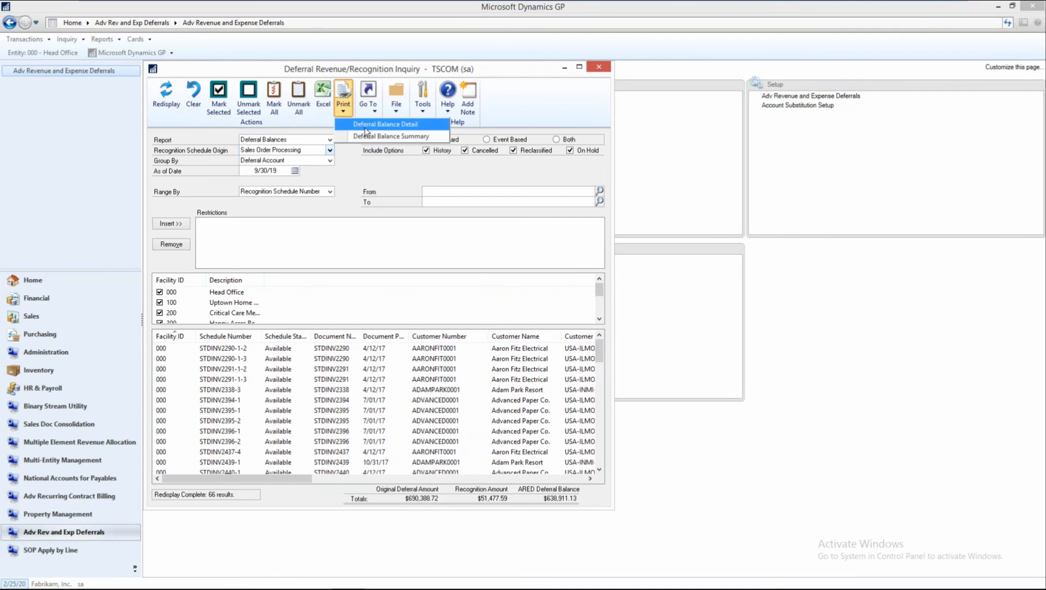
{"action": "left_click", "coordinate": [366, 129]}
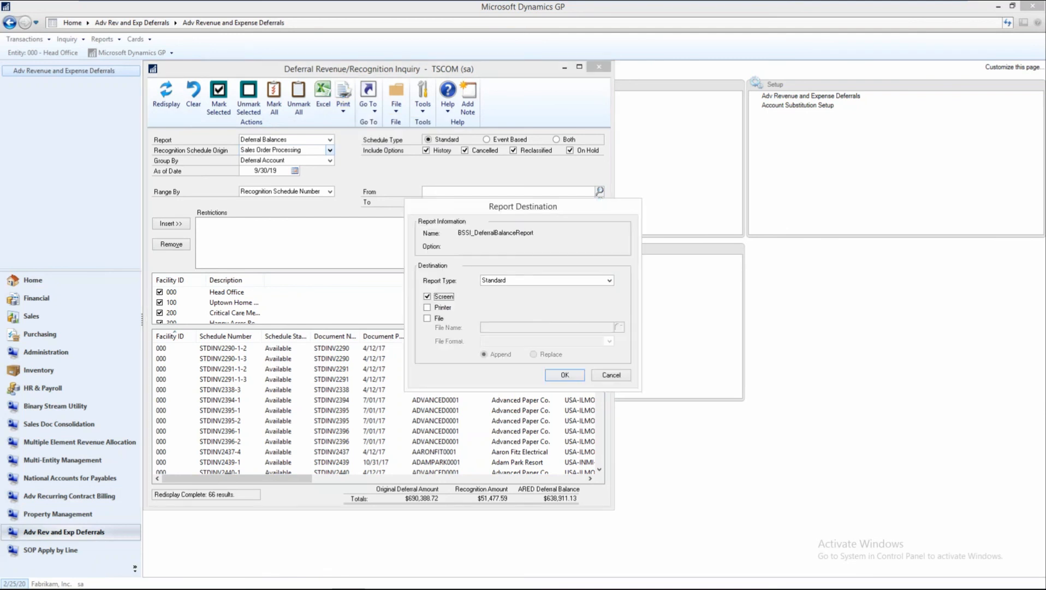
{"action": "left_click", "coordinate": [565, 375]}
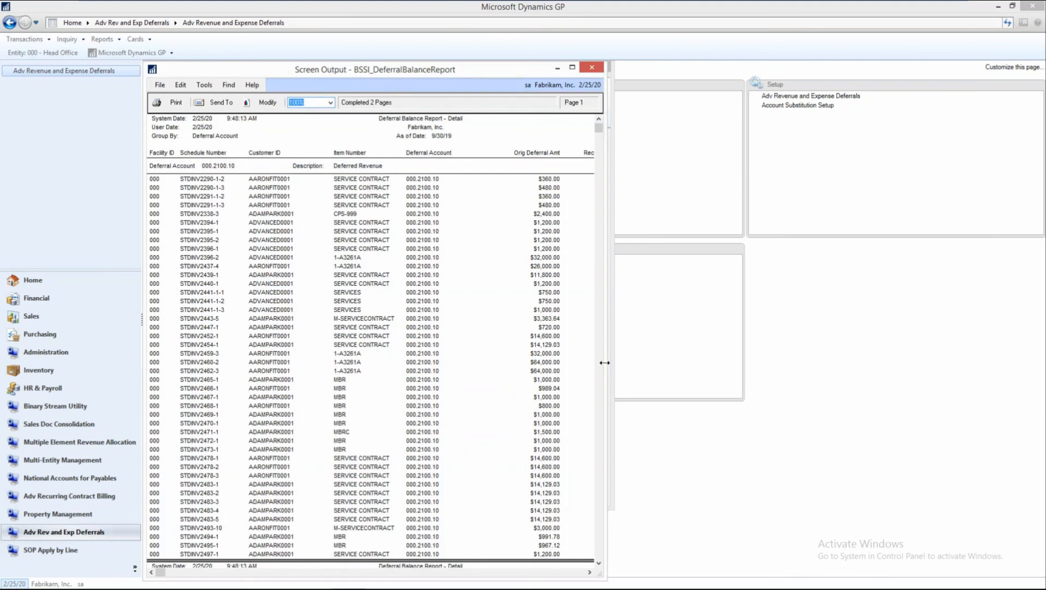
{"action": "left_click_drag", "start_coordinate": [605, 362], "coordinate": [911, 295]}
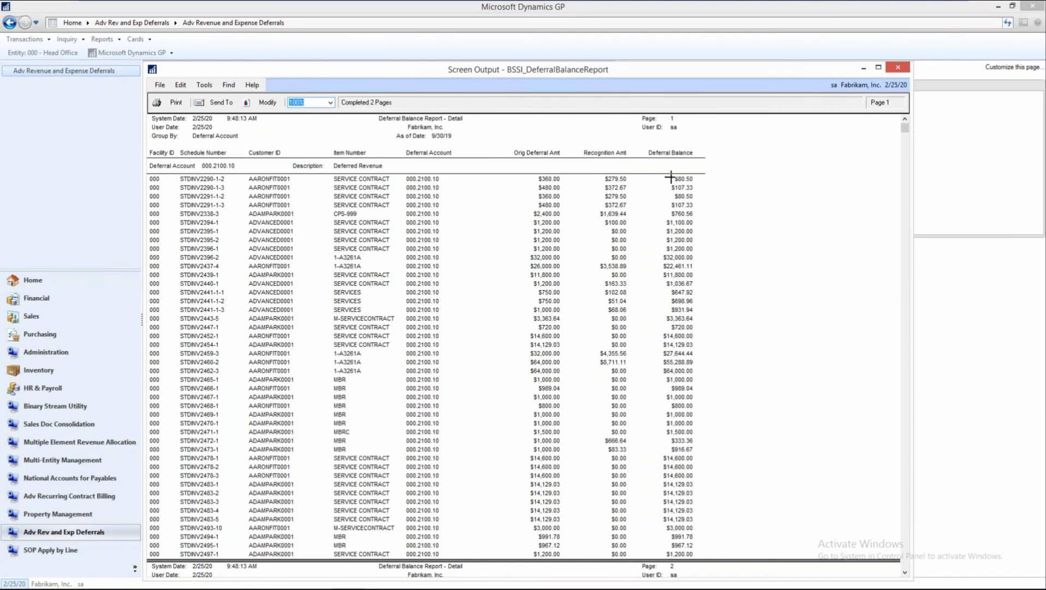
{"action": "scroll", "coordinate": [679, 250], "scroll_direction": "down", "scroll_amount": 3}
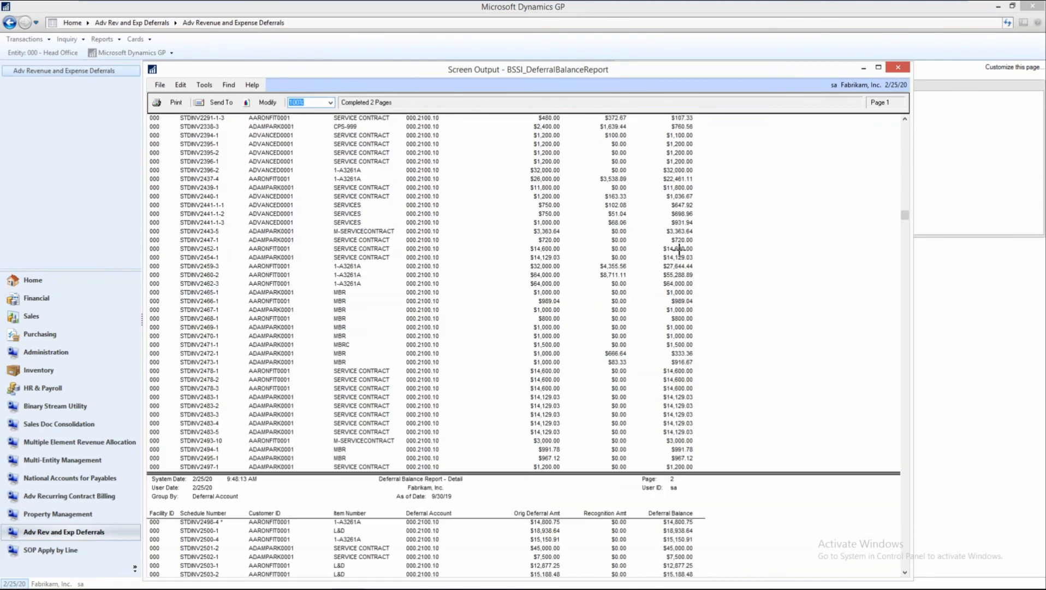
{"action": "scroll", "coordinate": [679, 251], "scroll_direction": "down", "scroll_amount": 10}
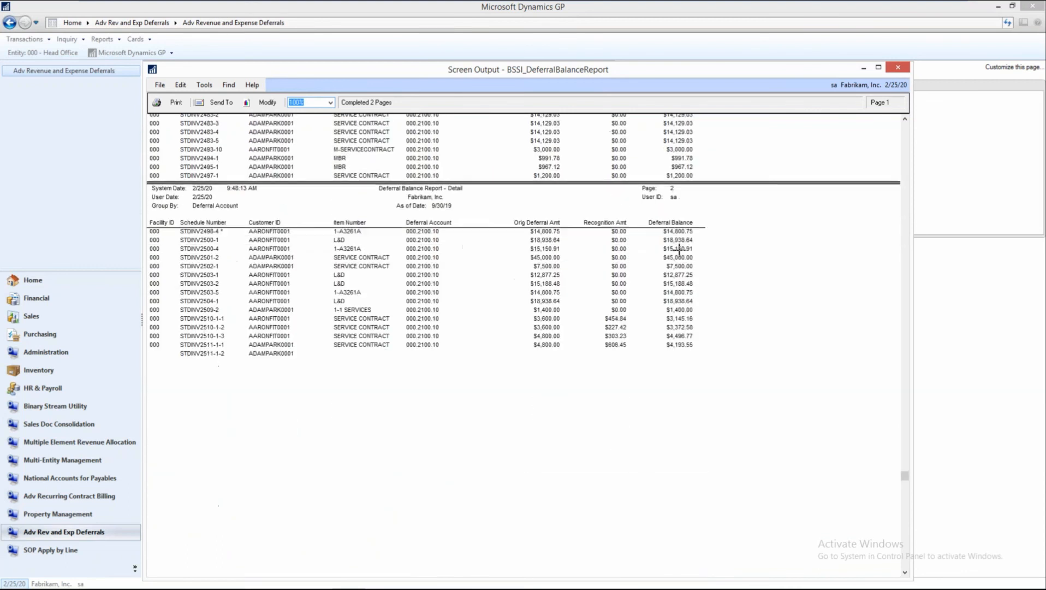
{"action": "scroll", "coordinate": [679, 250], "scroll_direction": "down", "scroll_amount": 2}
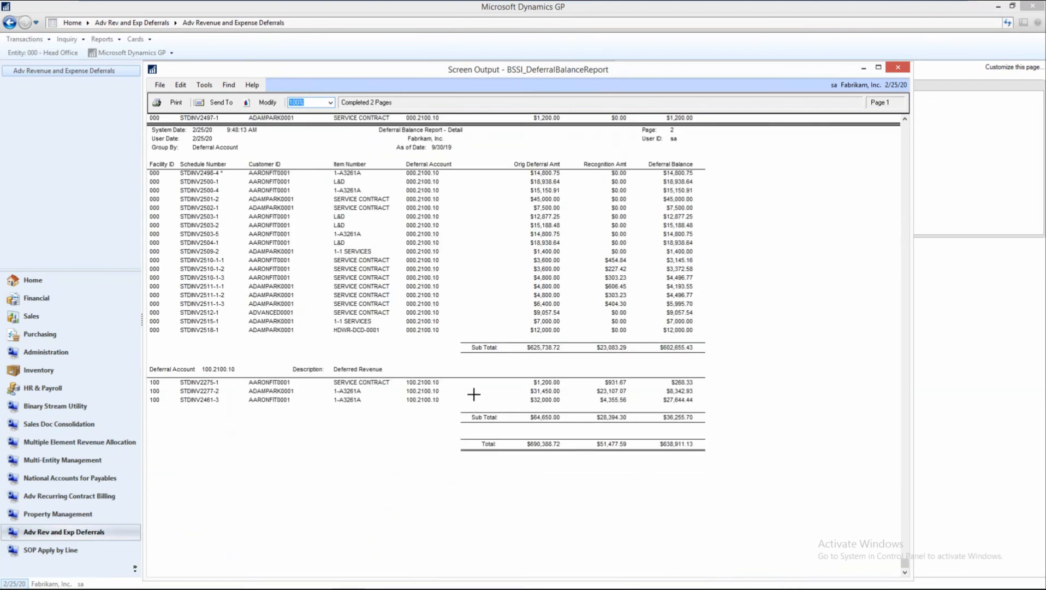
{"action": "left_click", "coordinate": [897, 68]}
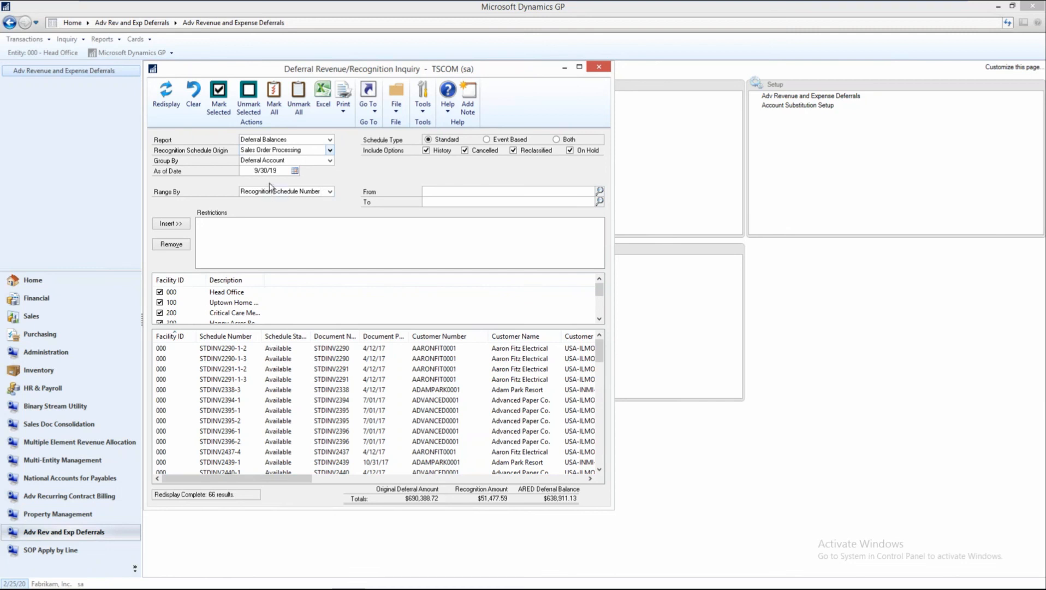
{"action": "left_click", "coordinate": [602, 67]}
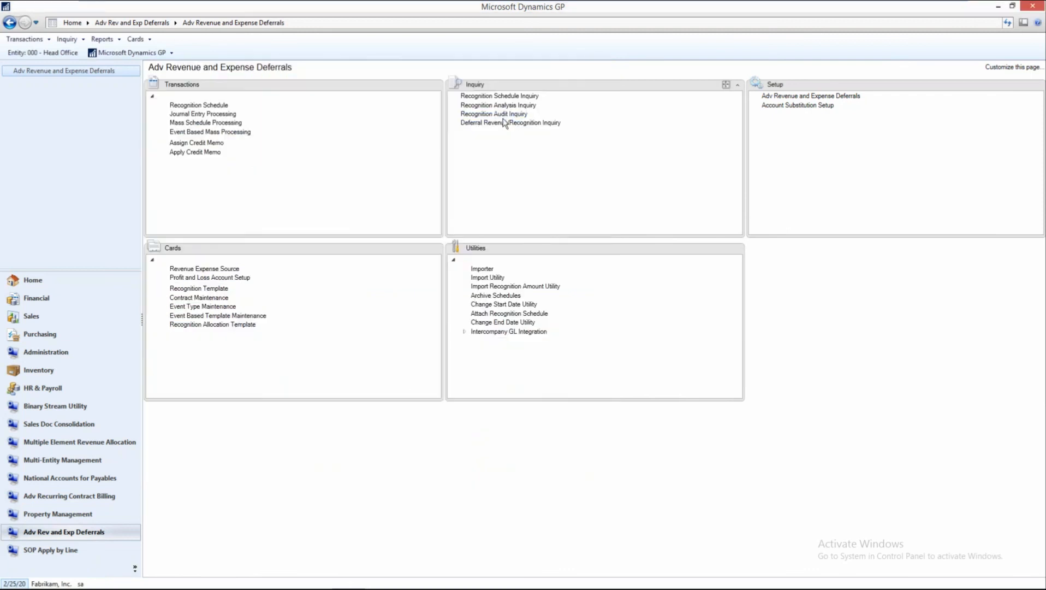
Reopen the Deferral Revenue/Recognition Inquiry, view its available report types, and close it.
{"action": "left_click", "coordinate": [501, 123]}
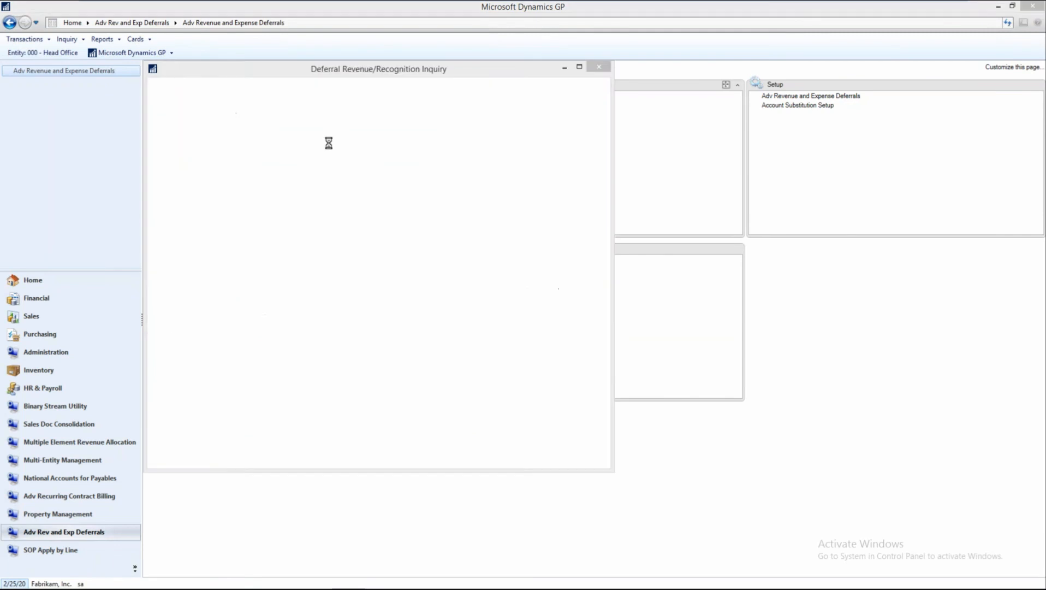
{"action": "left_click", "coordinate": [329, 140]}
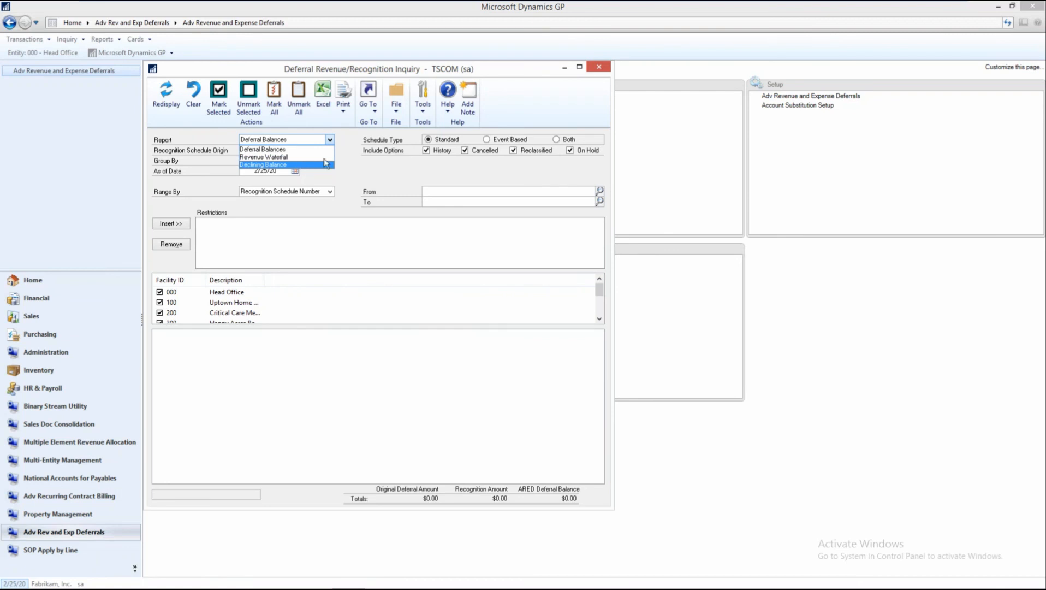
{"action": "left_click", "coordinate": [601, 66]}
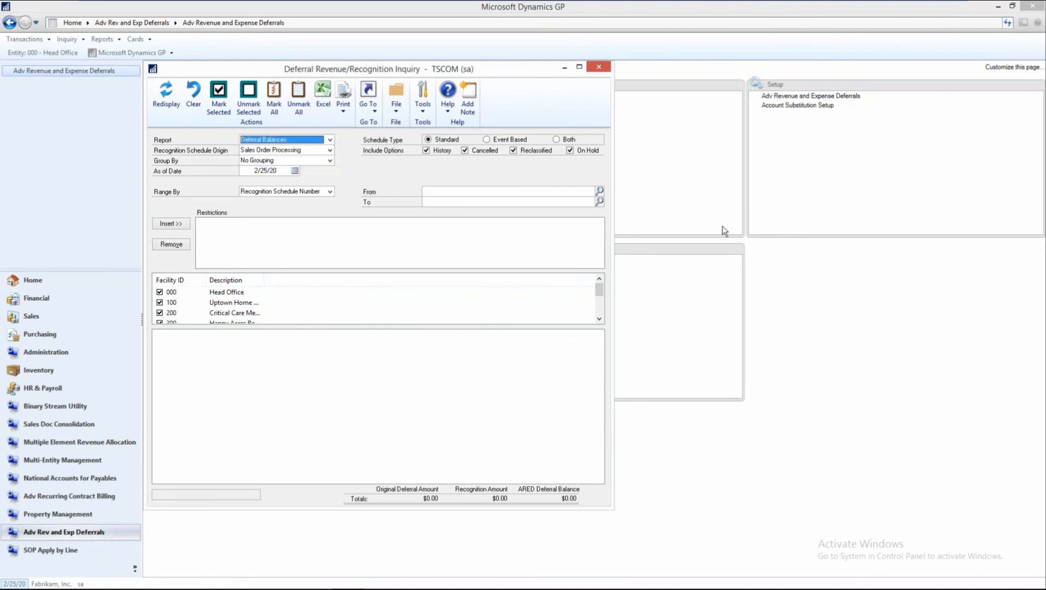
{"action": "left_click", "coordinate": [826, 292]}
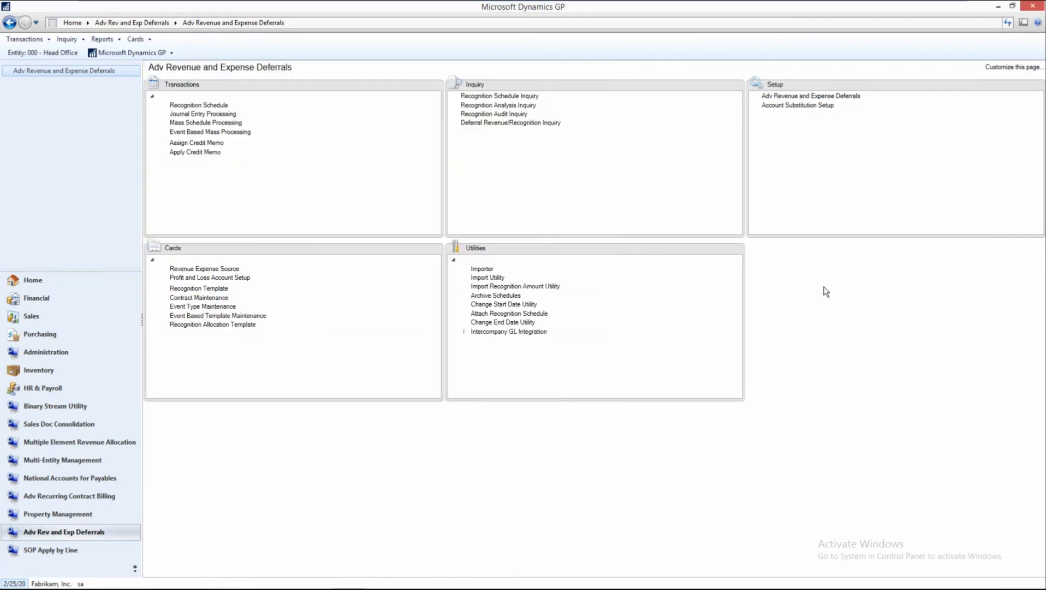